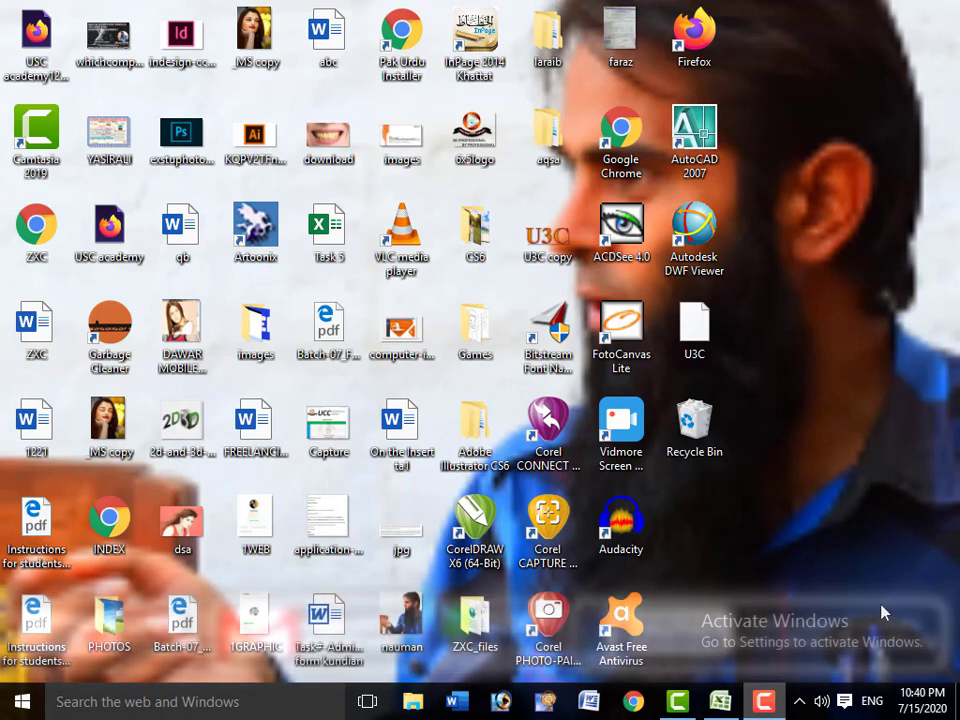
- Switch to the DATABASE workbook in Excel and set the sheet zoom to 150%
{"action": "left_click", "coordinate": [721, 702]}
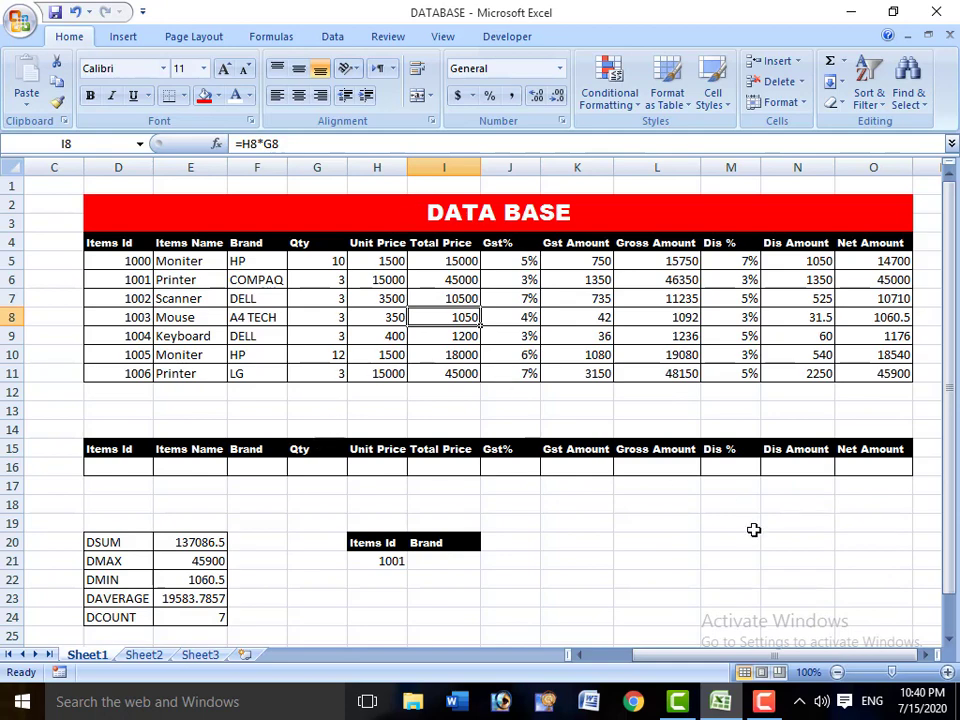
{"action": "left_click", "coordinate": [947, 672]}
{"action": "left_click", "coordinate": [948, 673]}
{"action": "left_click", "coordinate": [948, 673]}
{"action": "left_click", "coordinate": [948, 673]}
{"action": "left_click", "coordinate": [948, 673]}
{"action": "scroll", "coordinate": [614, 458], "scroll_direction": "up", "scroll_amount": 2}
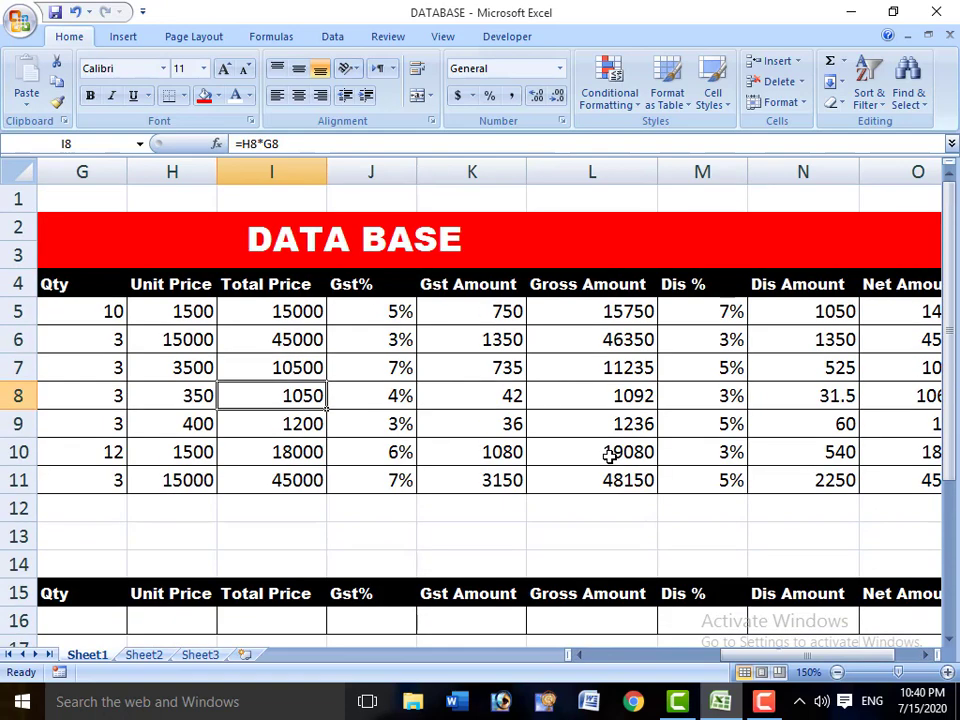
- Select the Items Id header cell D4 at the start of the database table
{"action": "left_click", "coordinate": [581, 656]}
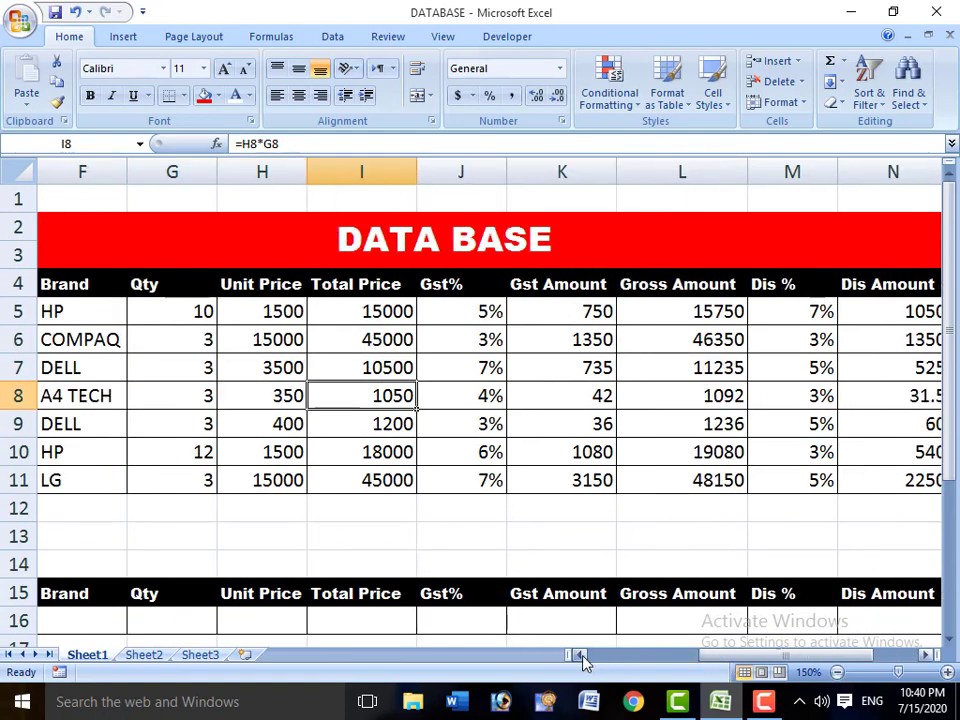
{"action": "left_click", "coordinate": [581, 656]}
{"action": "left_click", "coordinate": [581, 656]}
{"action": "left_click", "coordinate": [581, 656]}
{"action": "left_click", "coordinate": [581, 656]}
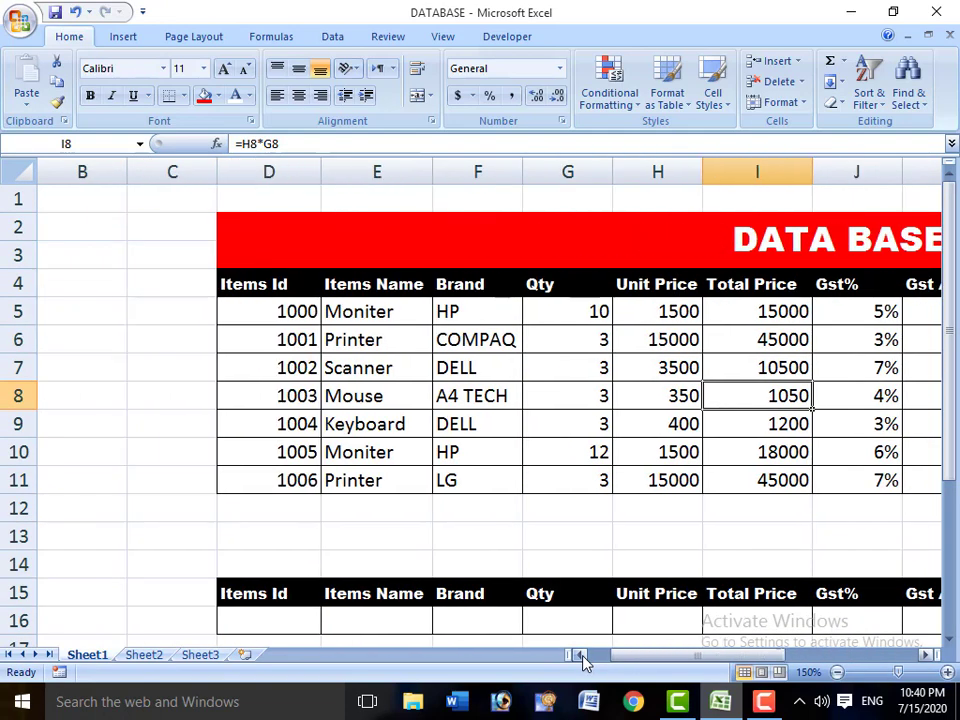
{"action": "left_click", "coordinate": [279, 284]}
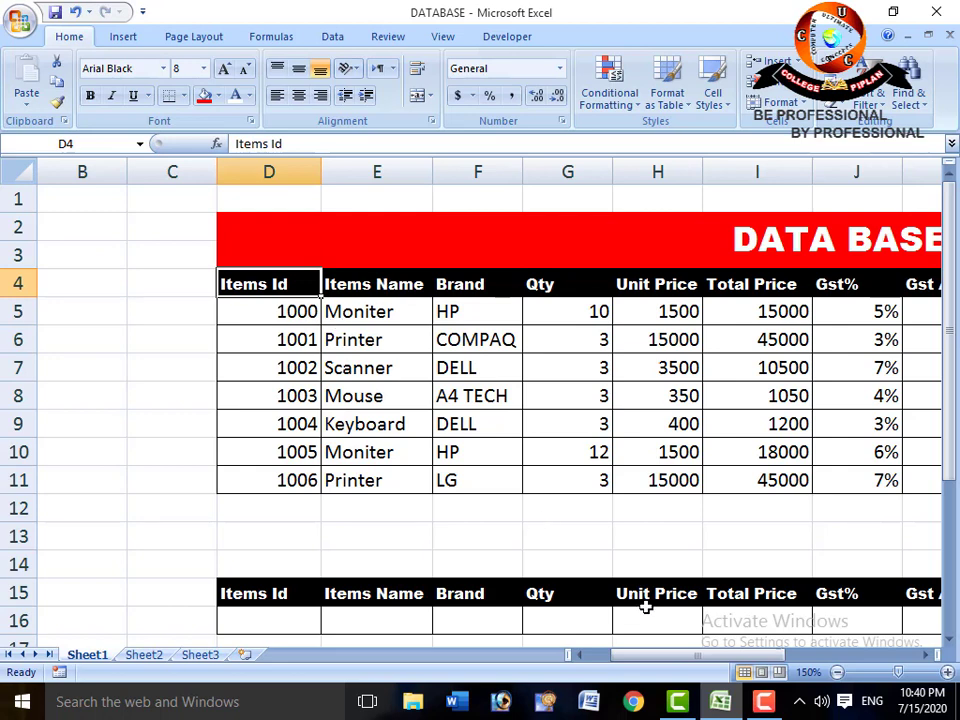
{"action": "left_click", "coordinate": [766, 706]}
{"action": "left_click", "coordinate": [868, 636]}
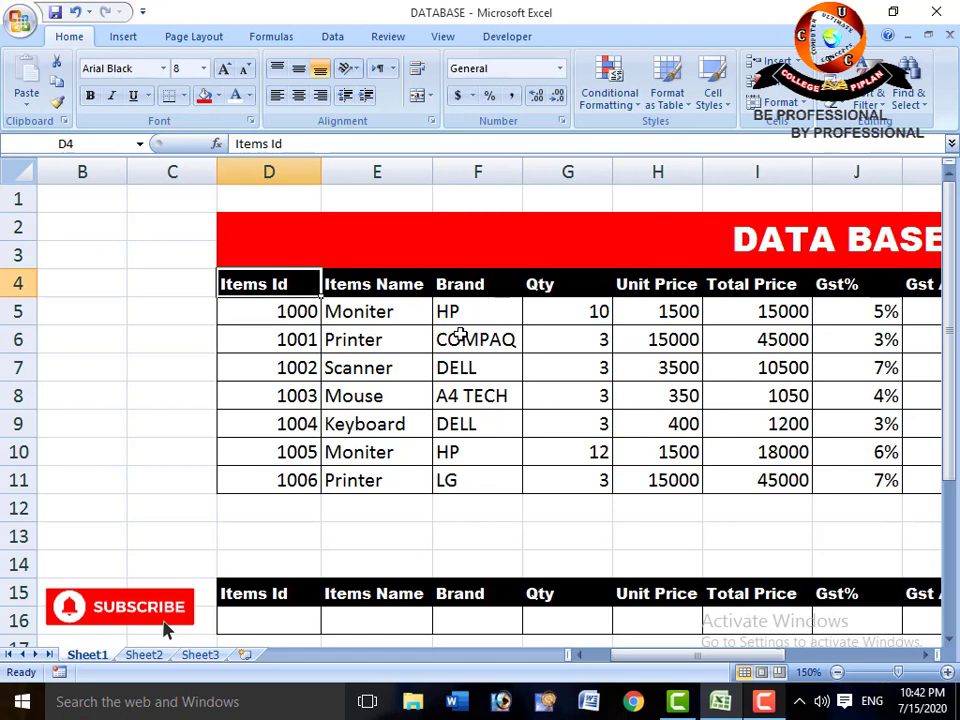
- Review the row 4 field headers from Items Id through Items Name, Brand and Qty to Unit Price
{"action": "key", "text": "Down"}
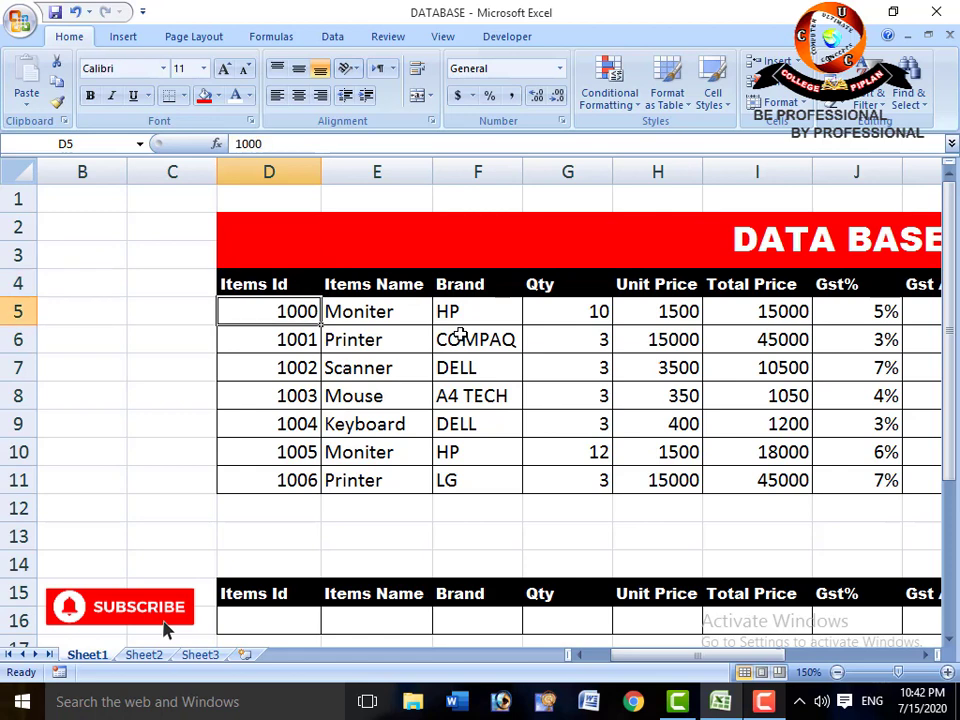
{"action": "key", "text": "Up"}
{"action": "key", "text": "Right"}
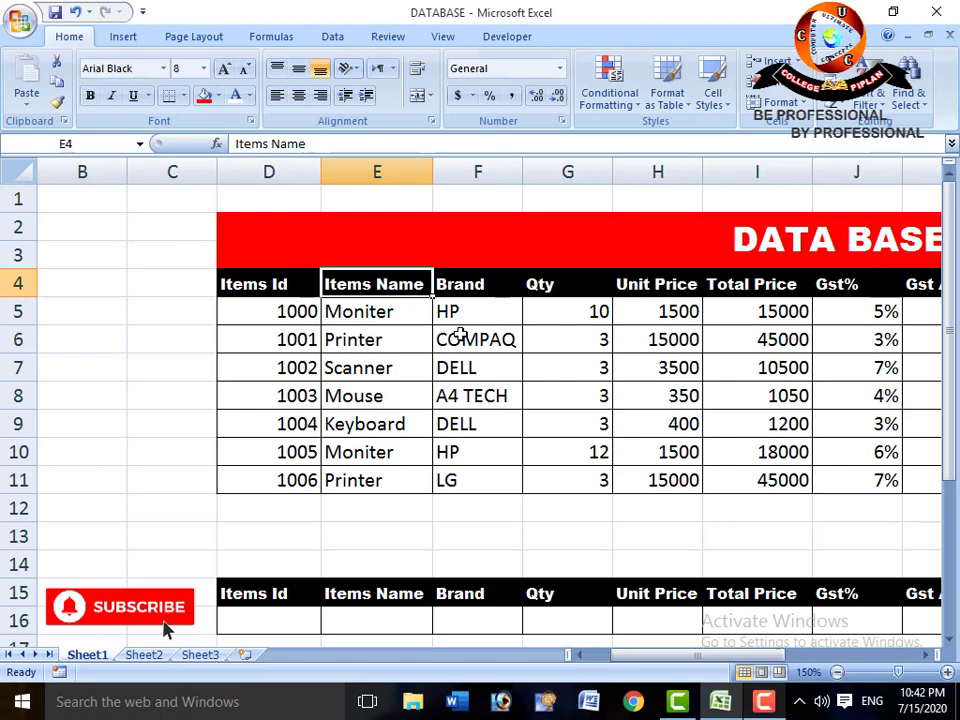
{"action": "key", "text": "Right"}
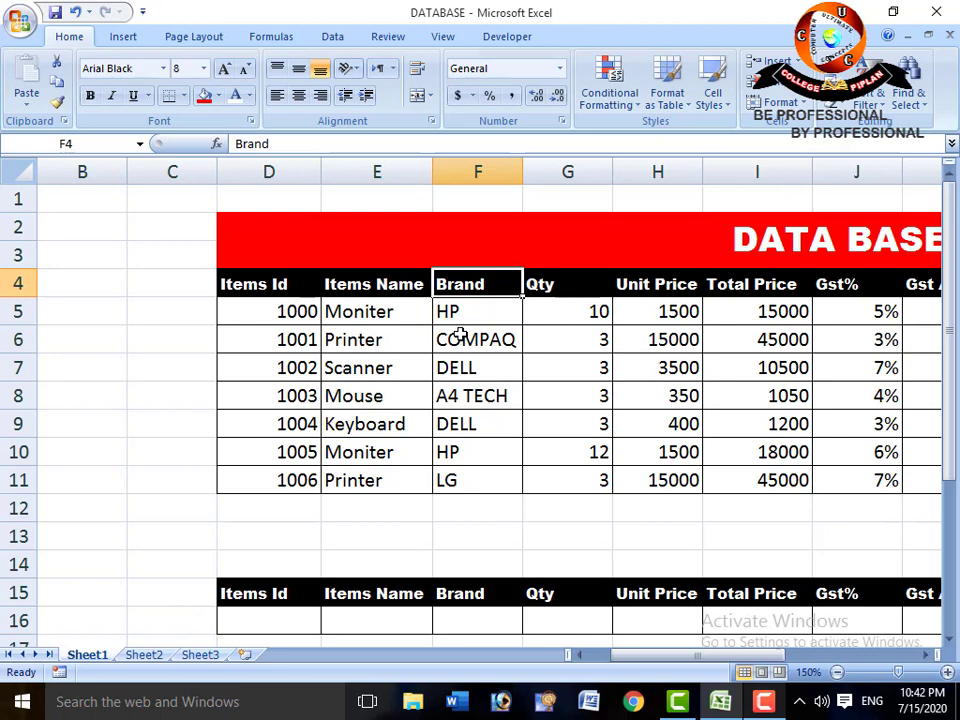
{"action": "key", "text": "Right"}
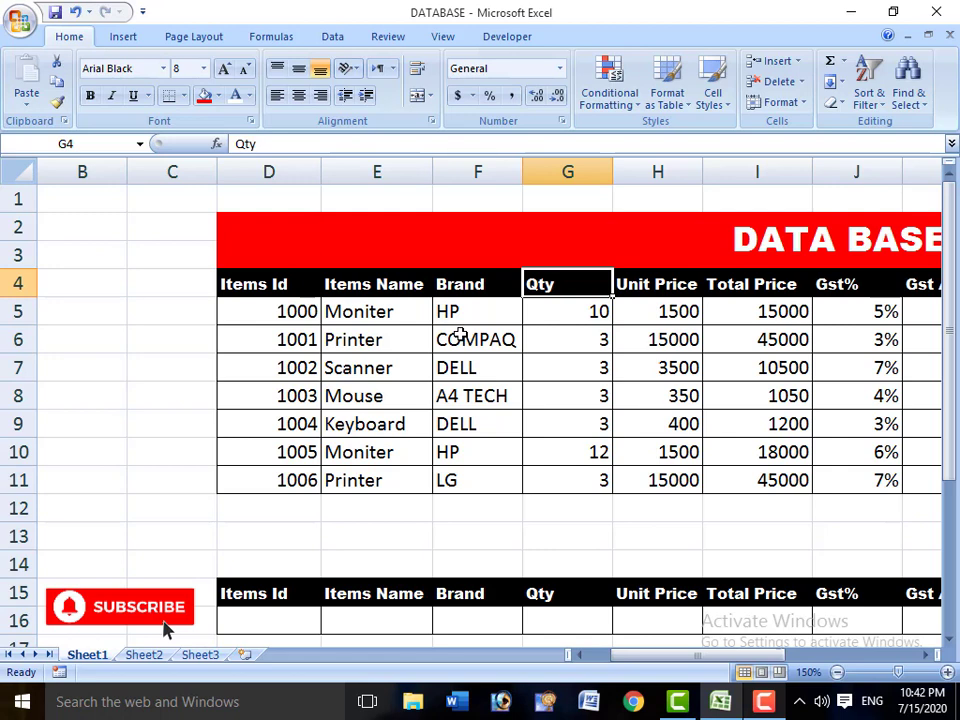
{"action": "key", "text": "Right"}
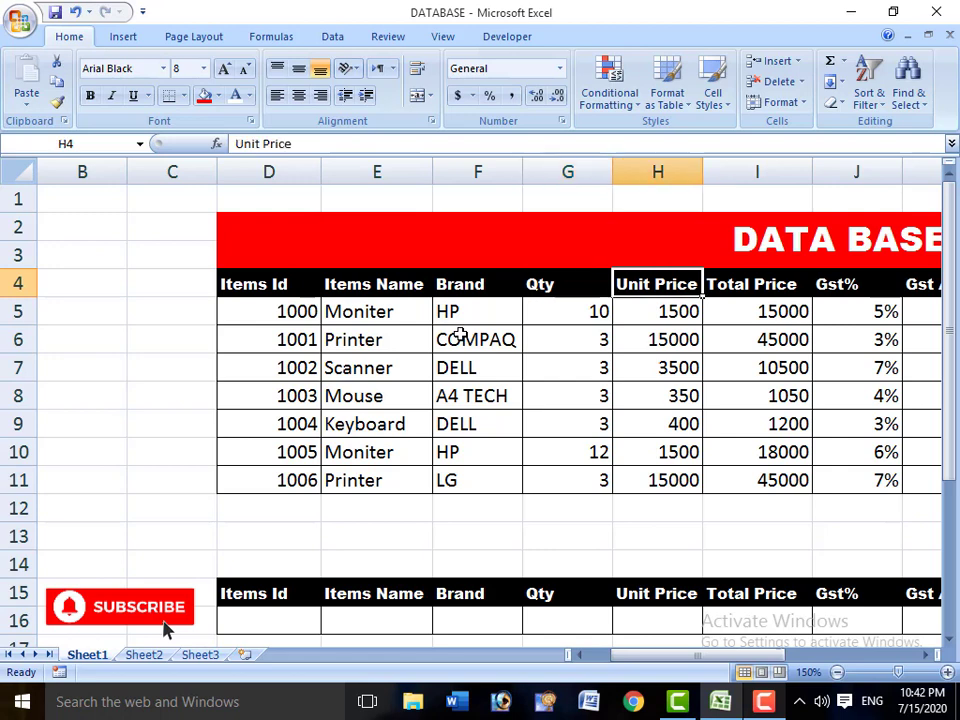
- Examine the first record's item name, brand, quantity and unit price, ending on the Total Price formula in I5
{"action": "key", "text": "Down"}
{"action": "key", "text": "Left"}
{"action": "key", "text": "Left"}
{"action": "key", "text": "Left"}
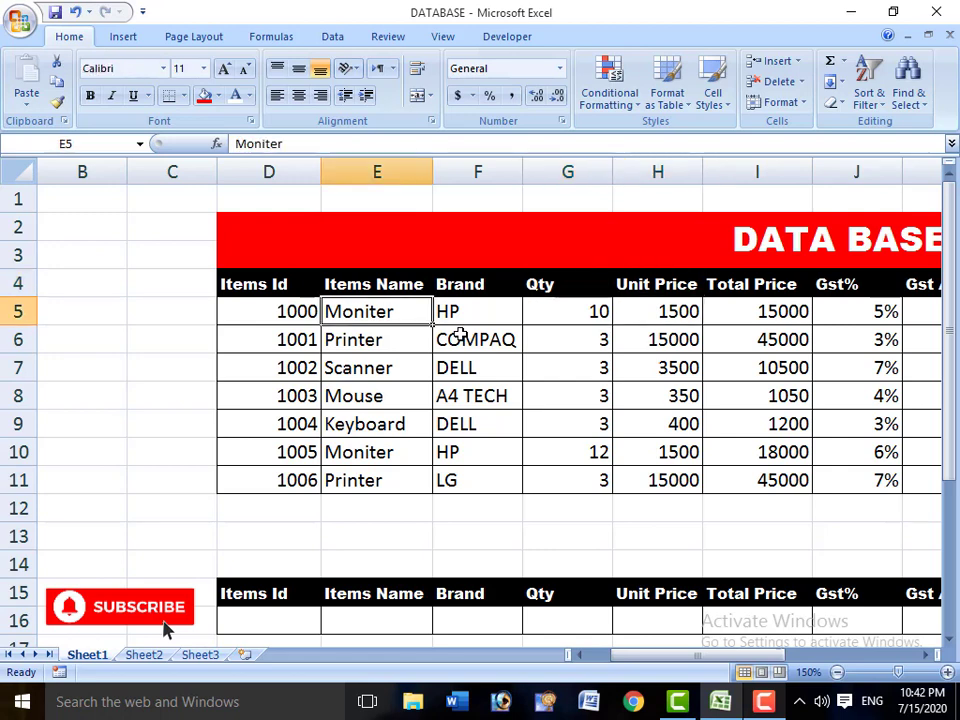
{"action": "key", "text": "Right"}
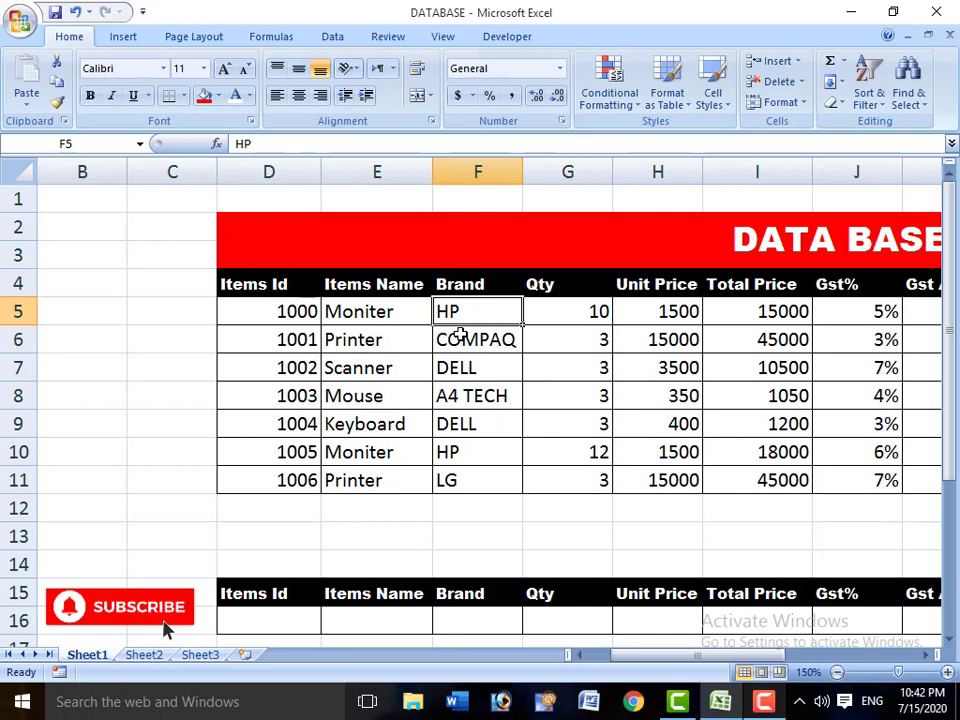
{"action": "key", "text": "Right"}
{"action": "key", "text": "Left"}
{"action": "key", "text": "Left"}
{"action": "key", "text": "Right"}
{"action": "key", "text": "Right"}
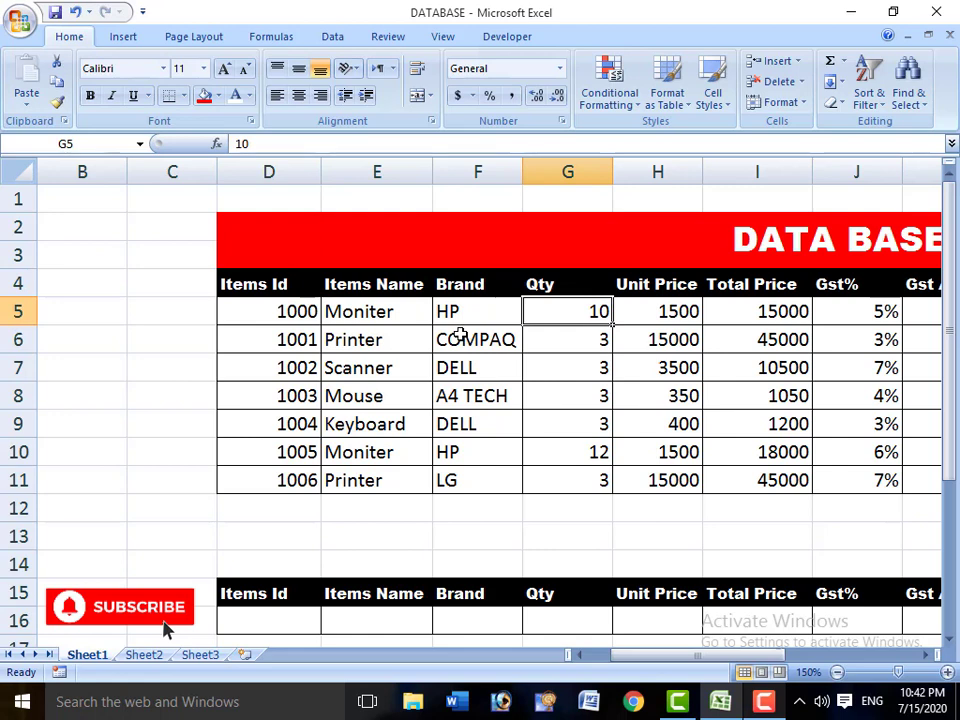
{"action": "key", "text": "Right"}
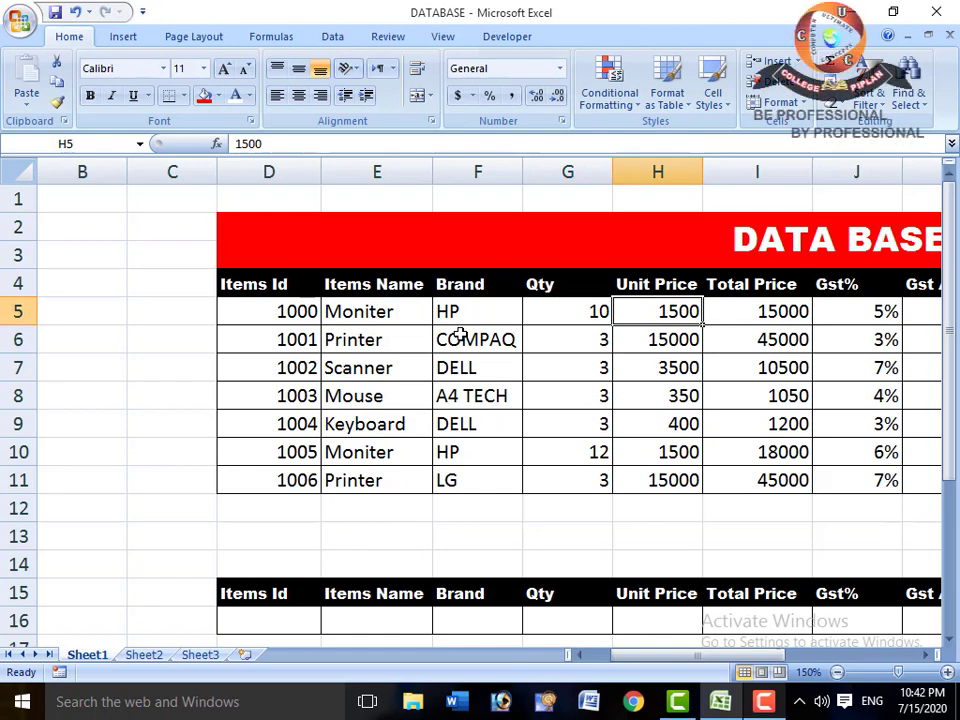
{"action": "key", "text": "Right"}
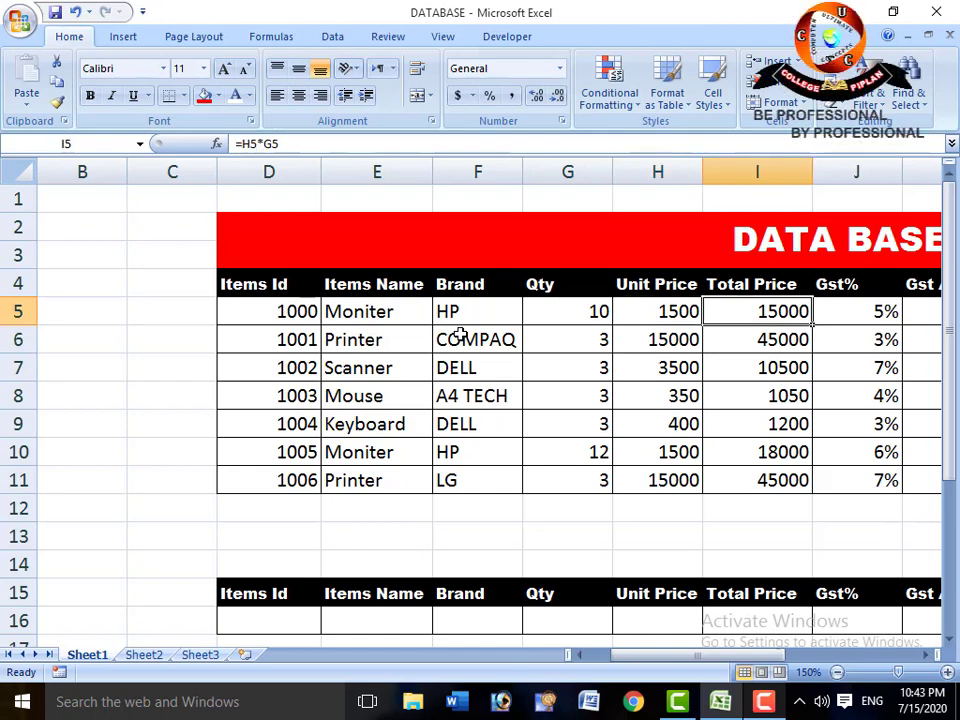
- Examine the Gst%, Gst Amount and Gross Amount columns, checking their headers and the Gst Amount formula in K5
{"action": "key", "text": "Up"}
{"action": "key", "text": "Right"}
{"action": "key", "text": "Right"}
{"action": "key", "text": "Right"}
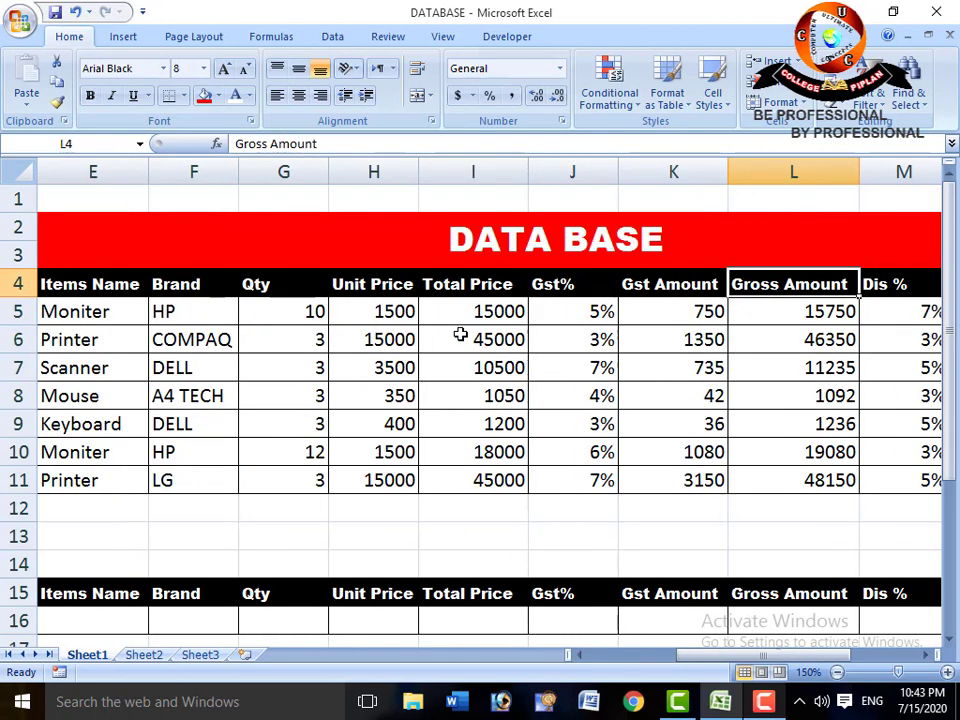
{"action": "key", "text": "Left"}
{"action": "key", "text": "Left"}
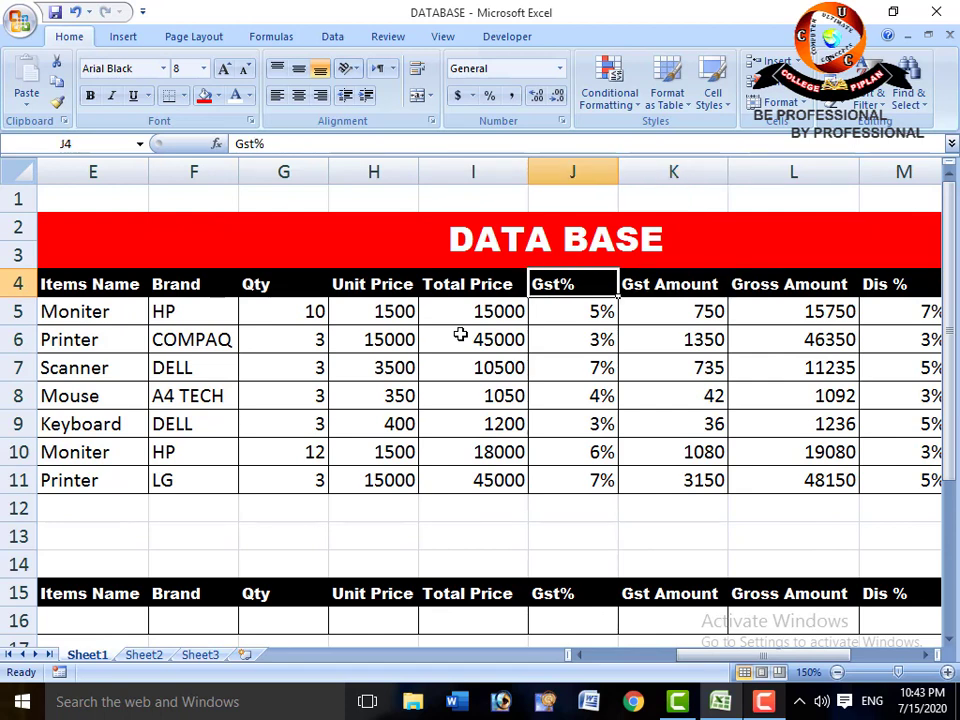
{"action": "key", "text": "Down"}
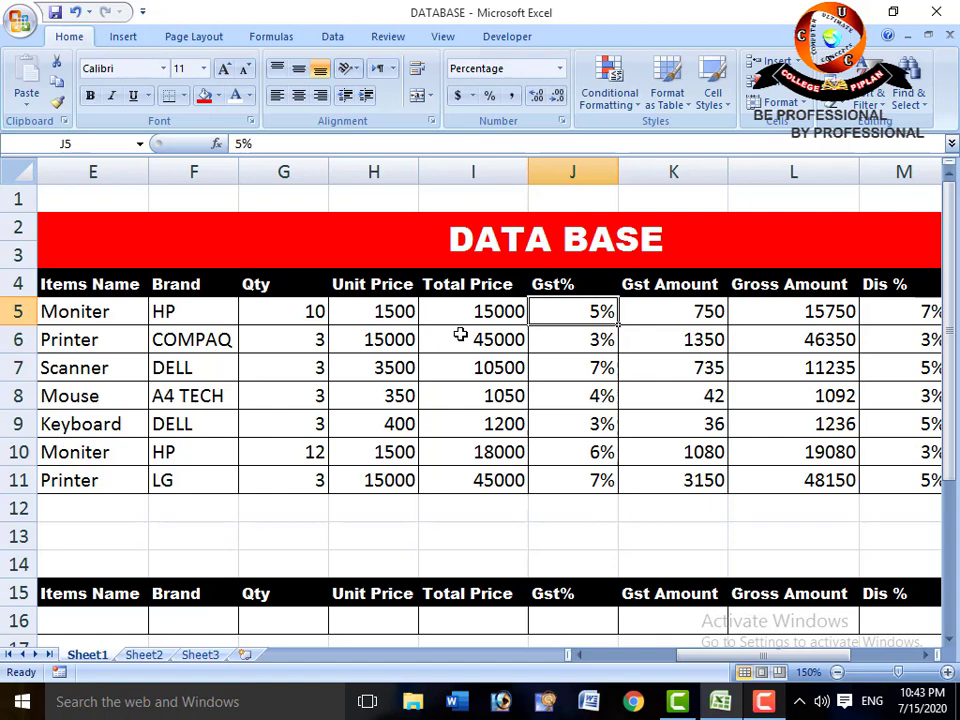
{"action": "key", "text": "Left"}
{"action": "key", "text": "Right"}
{"action": "key", "text": "Right"}
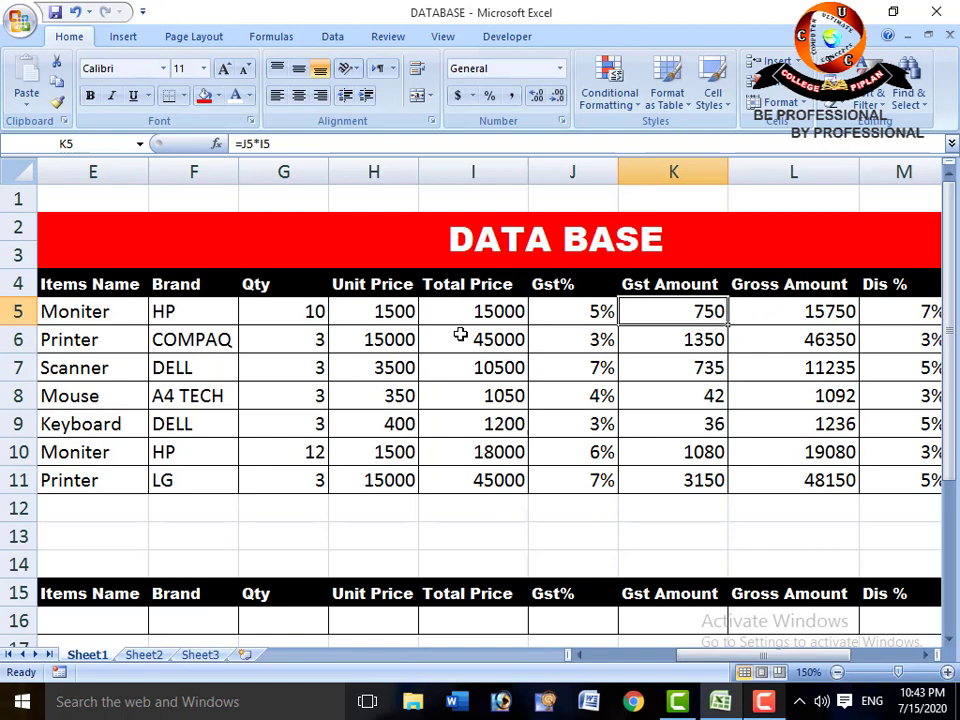
{"action": "key", "text": "Right"}
{"action": "key", "text": "Right"}
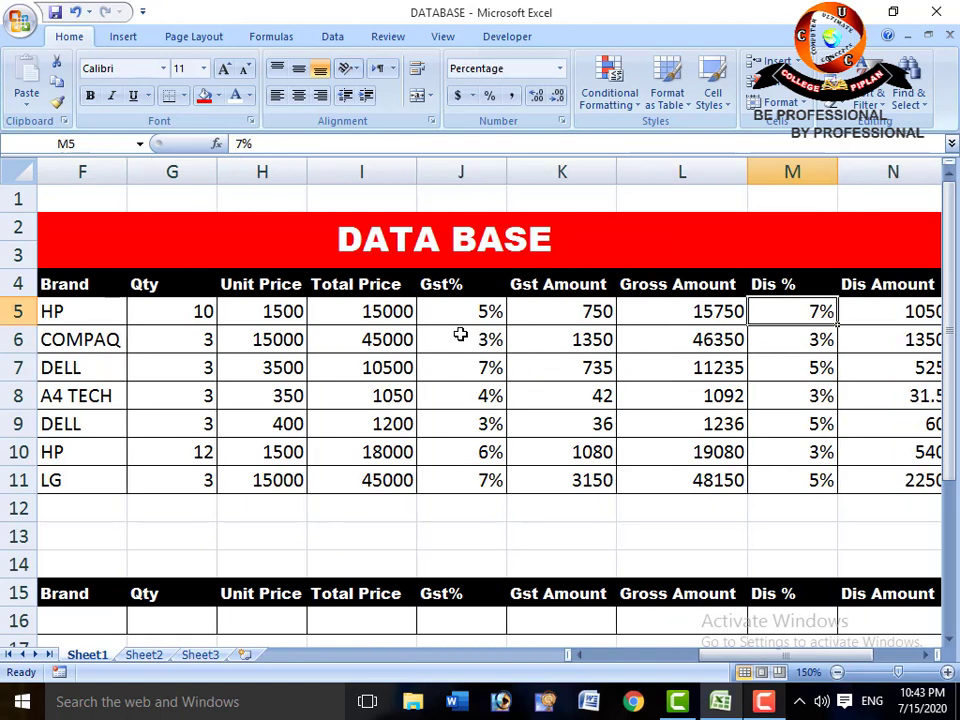
{"action": "key", "text": "Left"}
{"action": "key", "text": "Up"}
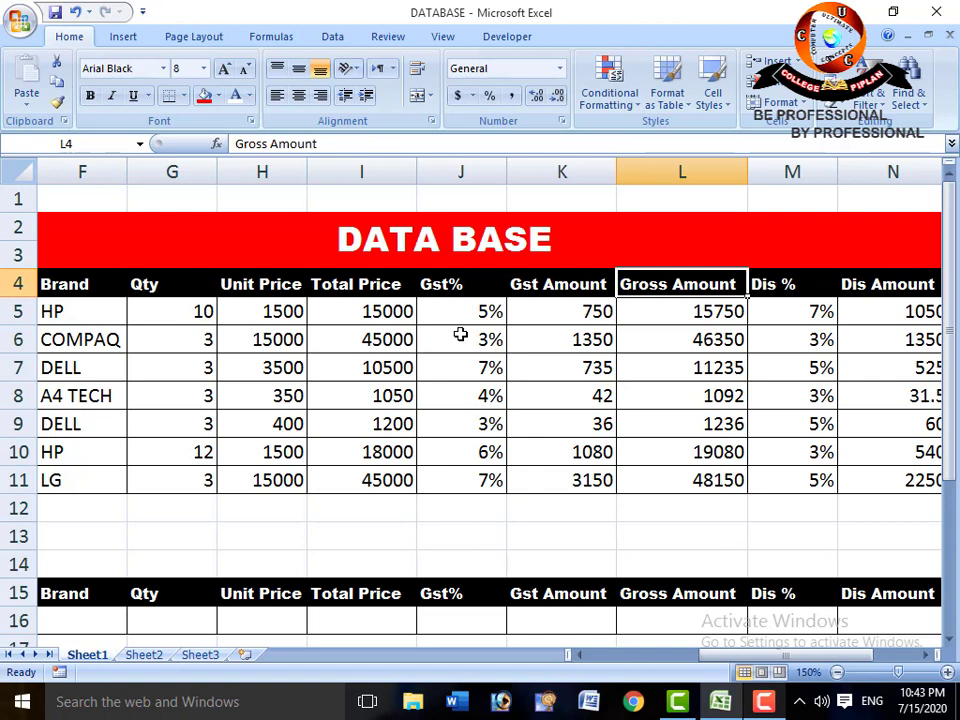
{"action": "key", "text": "Left"}
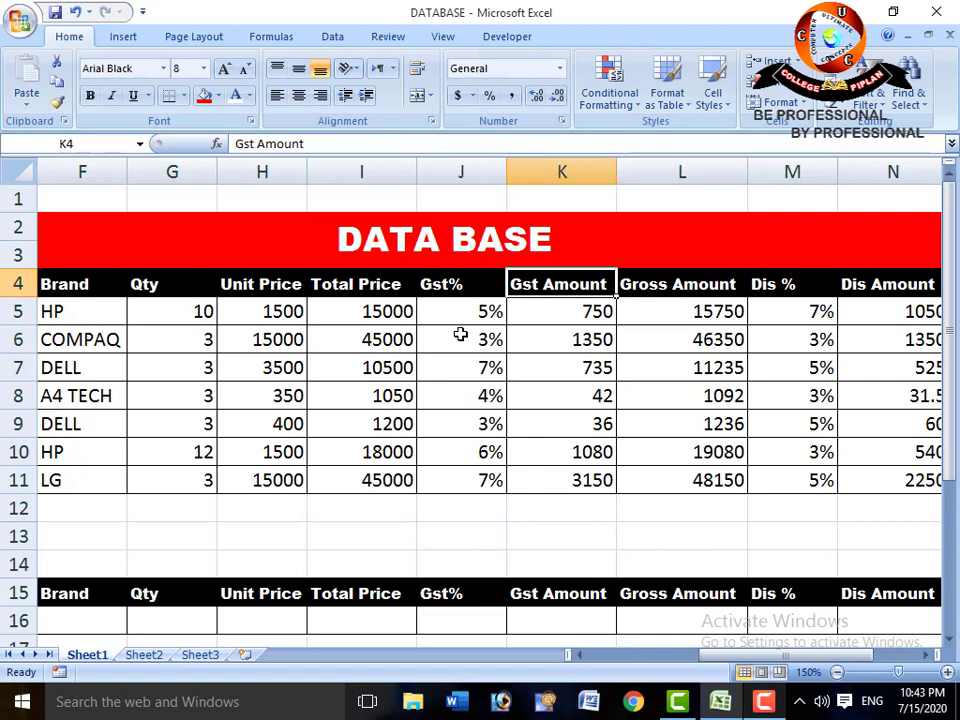
{"action": "key", "text": "Right"}
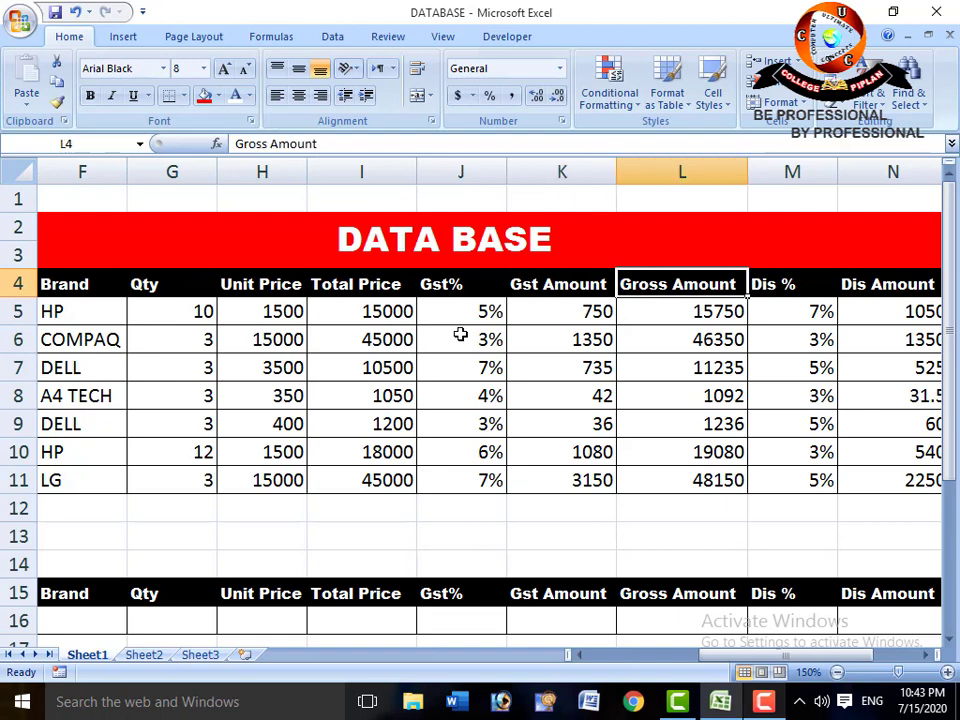
- Examine the Dis % and Dis Amount fields alongside Gross Amount, including the first record's formulas in L5 and N5
{"action": "key", "text": "Right"}
{"action": "key", "text": "Right"}
{"action": "key", "text": "Left"}
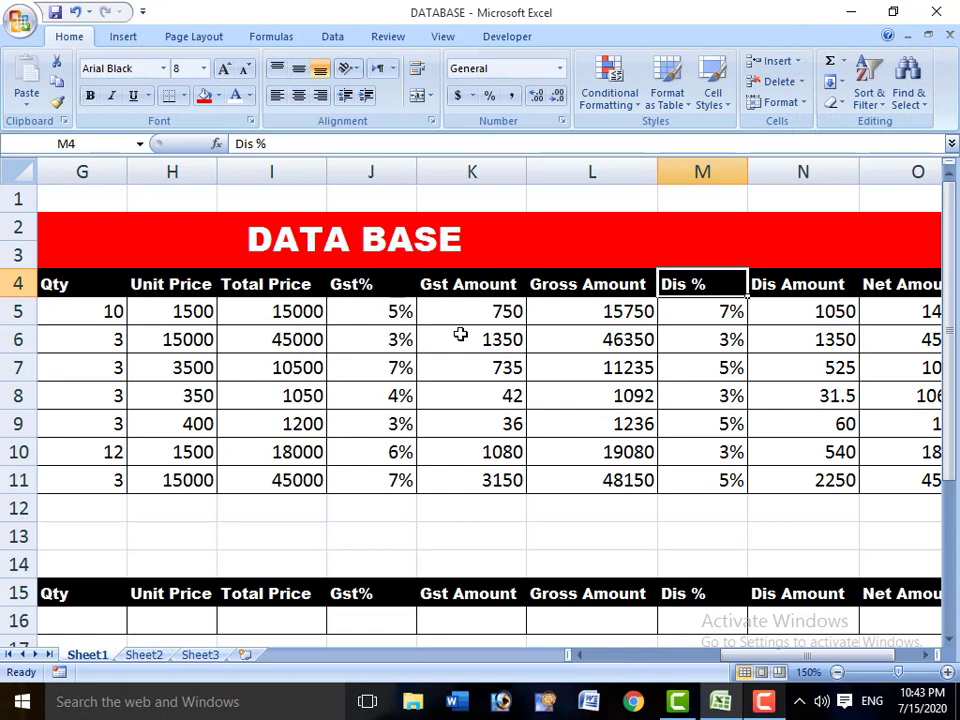
{"action": "key", "text": "Left"}
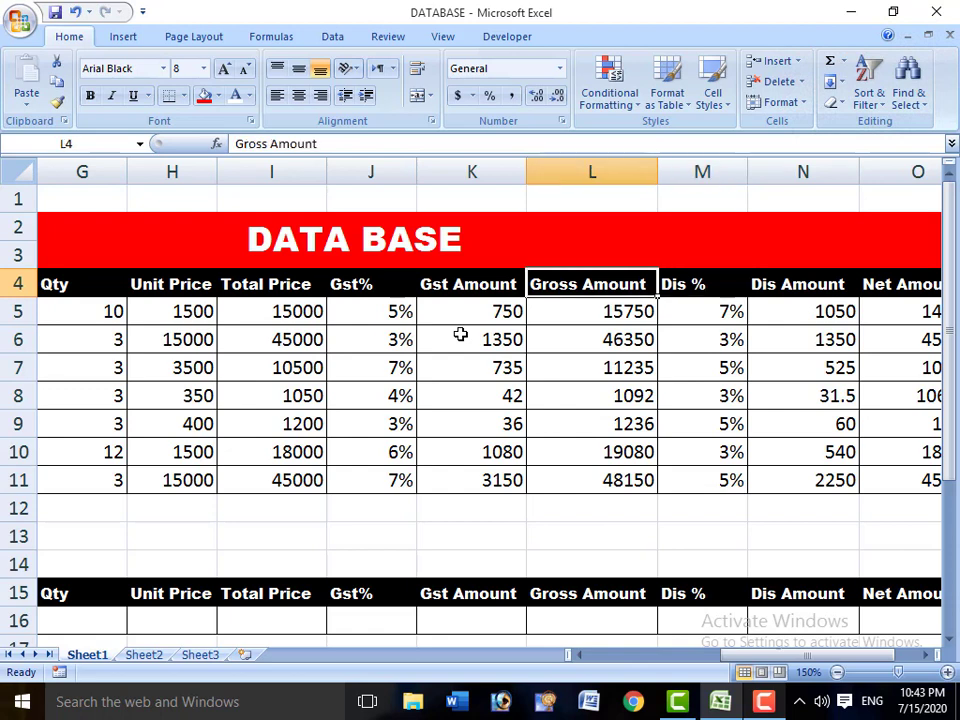
{"action": "key", "text": "Right"}
{"action": "key", "text": "Down"}
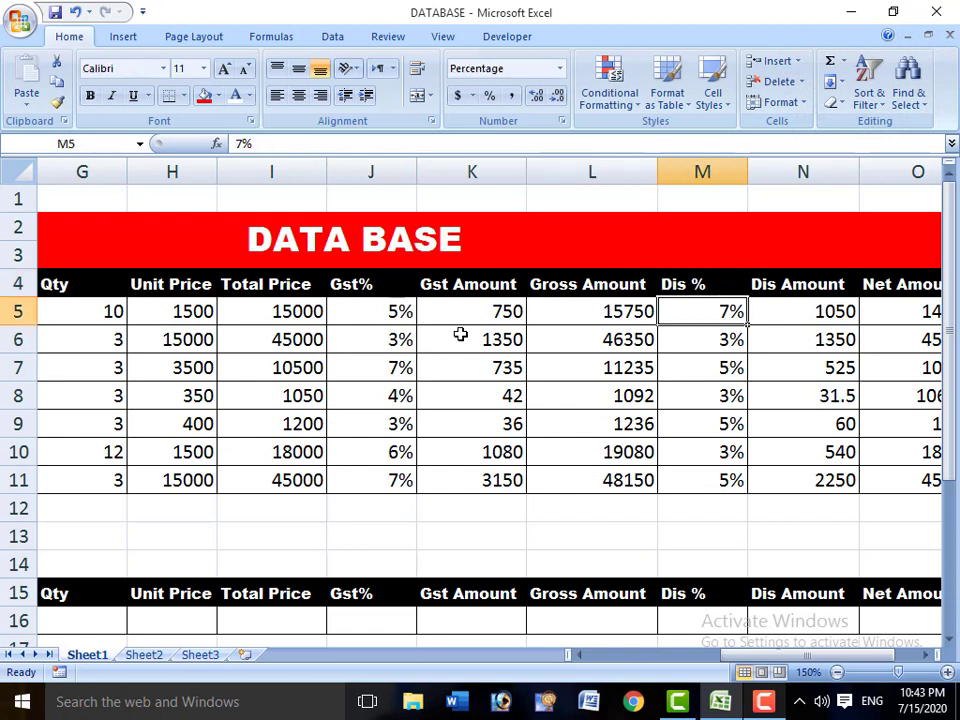
{"action": "key", "text": "Right"}
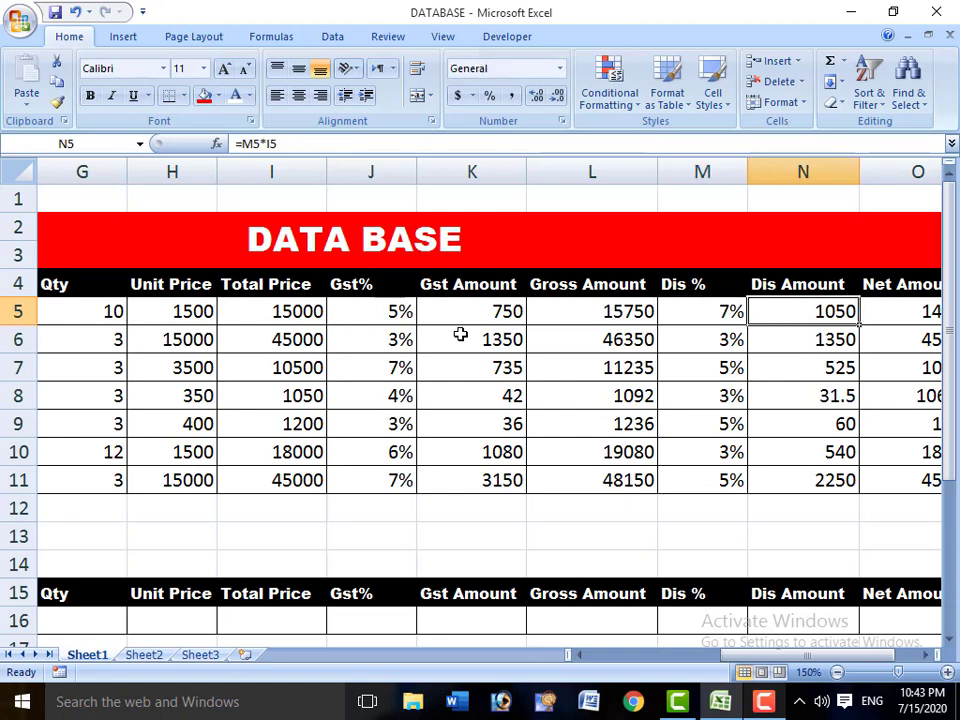
{"action": "key", "text": "Left"}
{"action": "key", "text": "Left"}
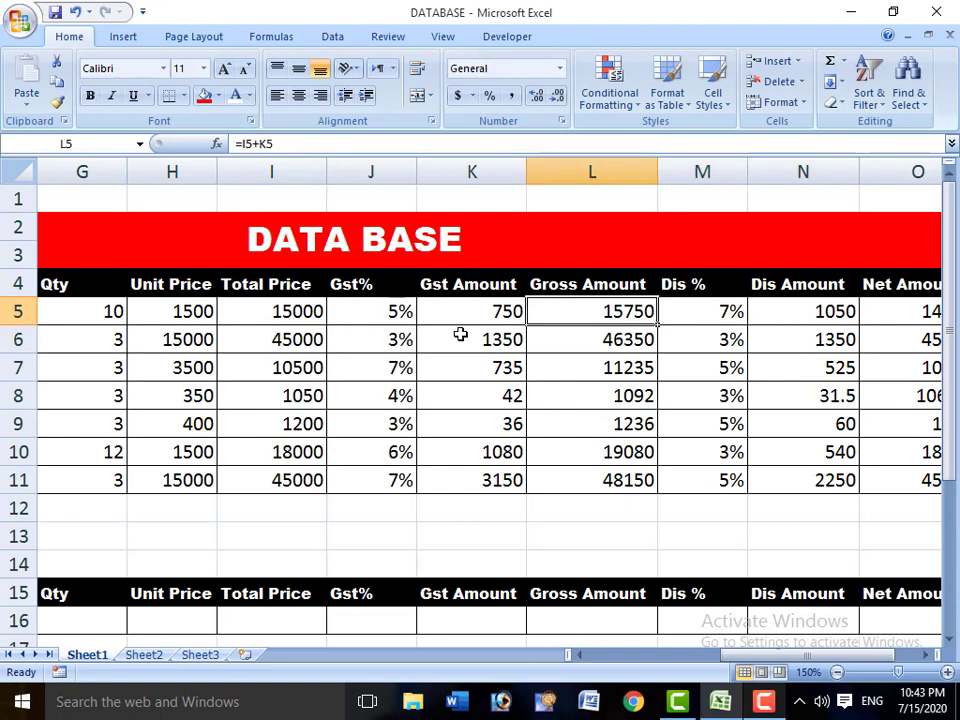
{"action": "key", "text": "Right"}
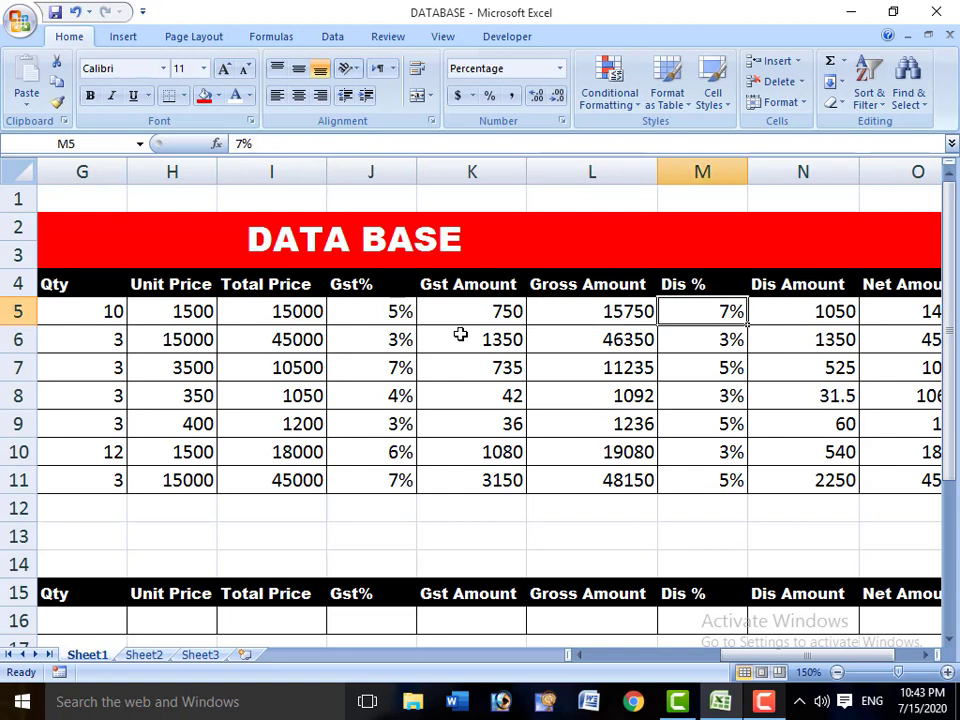
{"action": "key", "text": "Left"}
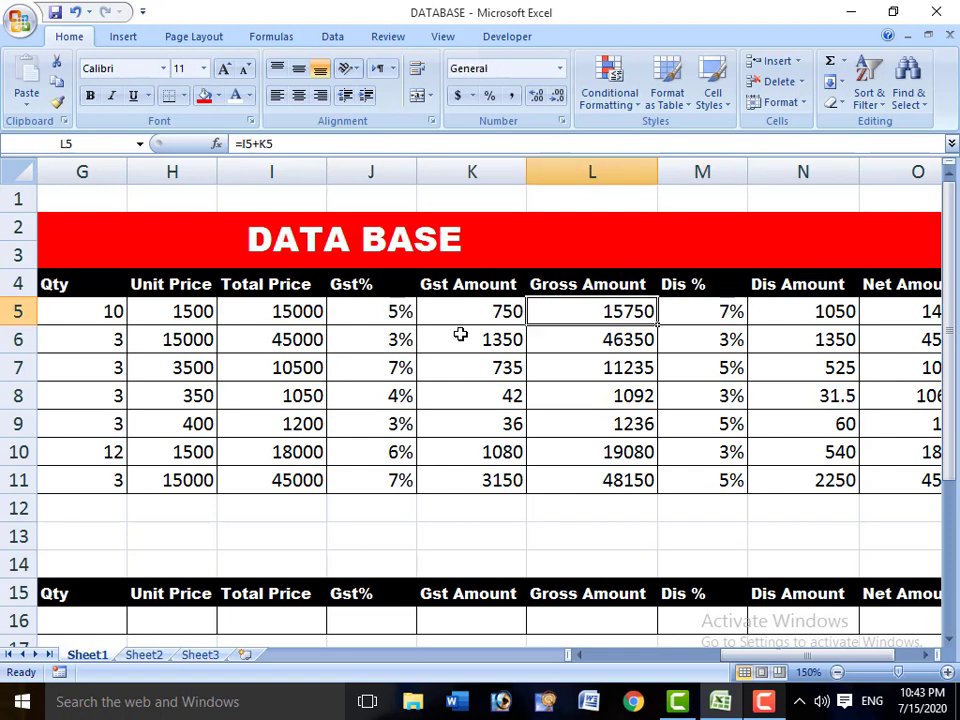
- Trace the first record from Gst% across to the Net Amount formula in O5
{"action": "key", "text": "Left"}
{"action": "key", "text": "Left"}
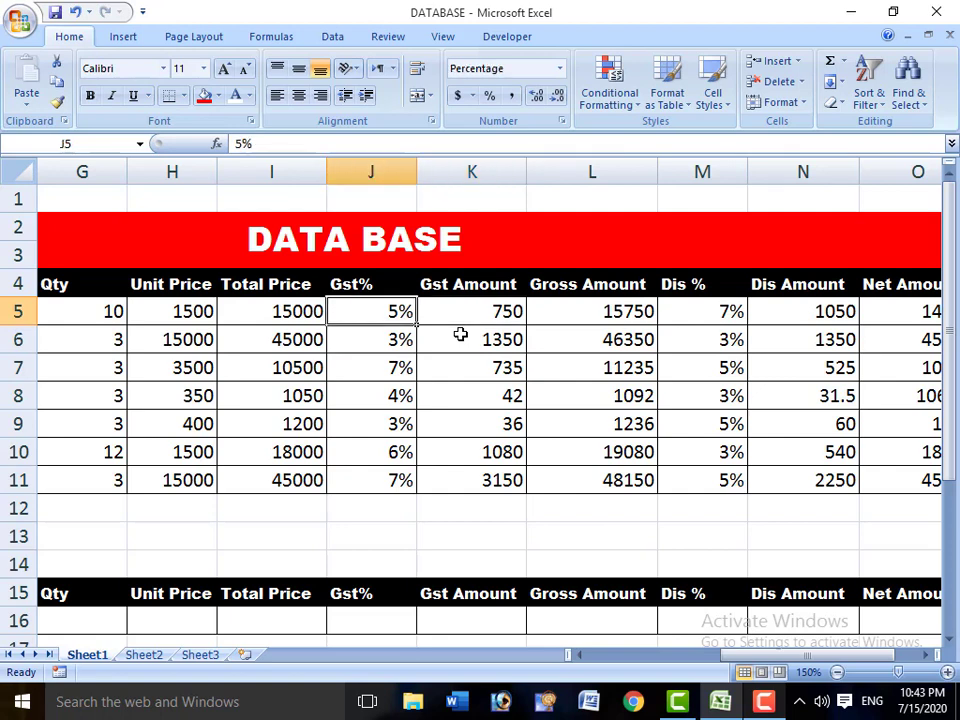
{"action": "key", "text": "Right"}
{"action": "key", "text": "Right"}
{"action": "key", "text": "Right"}
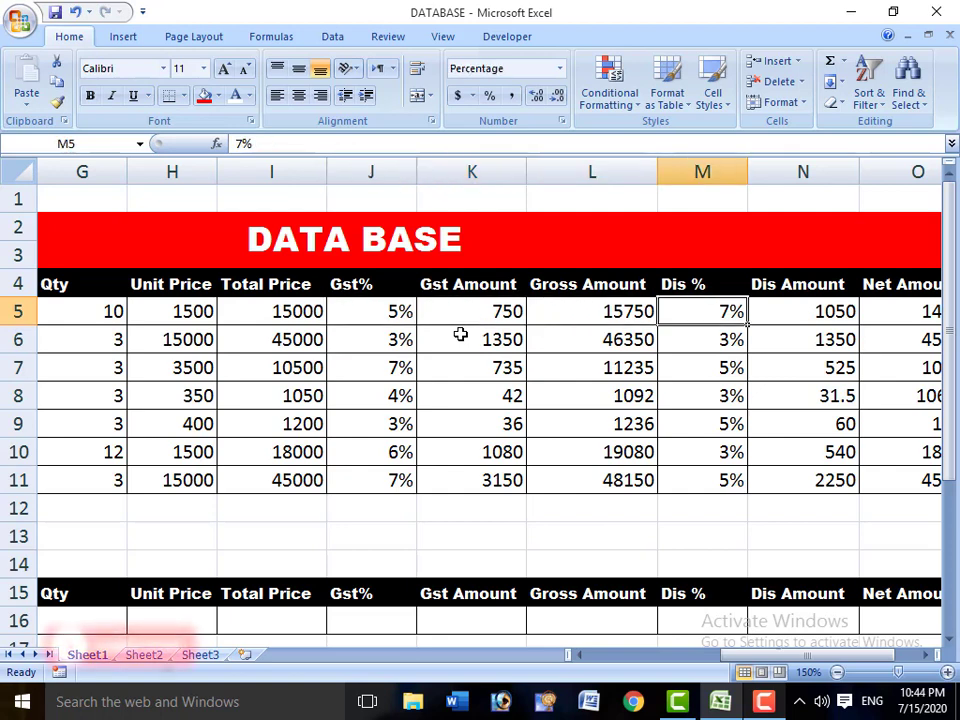
{"action": "key", "text": "Right"}
{"action": "key", "text": "Right"}
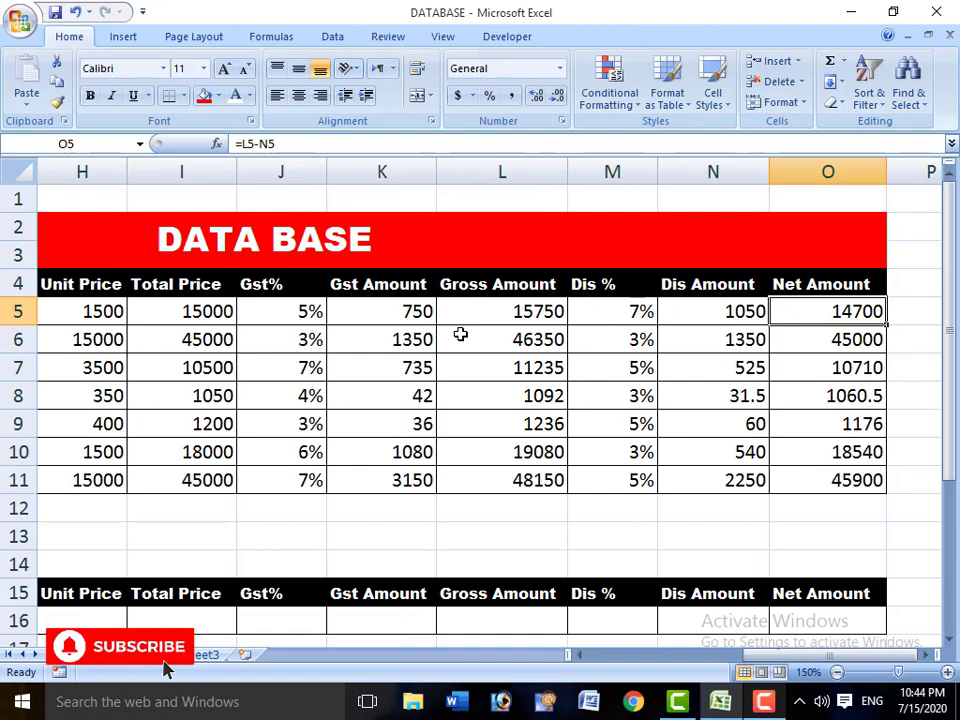
- Go back across the first record from Net Amount to its item ID and name, reviewing each field
{"action": "key", "text": "Left"}
{"action": "key", "text": "Left"}
{"action": "key", "text": "Left"}
{"action": "key", "text": "Left"}
{"action": "key", "text": "Left"}
{"action": "key", "text": "Left"}
{"action": "key", "text": "Left"}
{"action": "key", "text": "Left"}
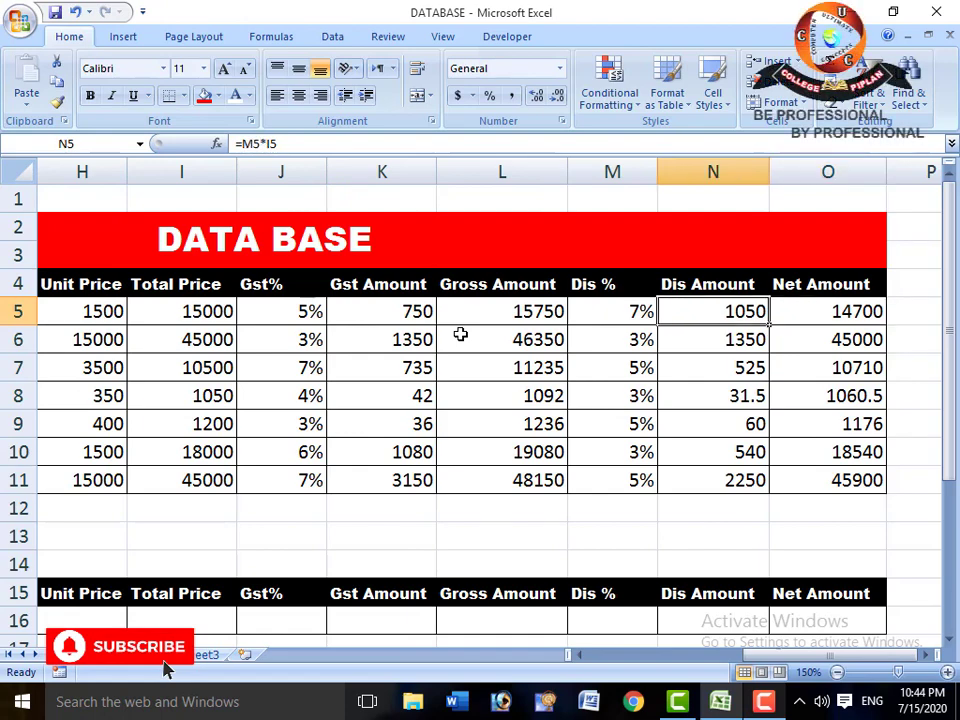
{"action": "key", "text": "Left"}
{"action": "key", "text": "Left"}
{"action": "key", "text": "Left"}
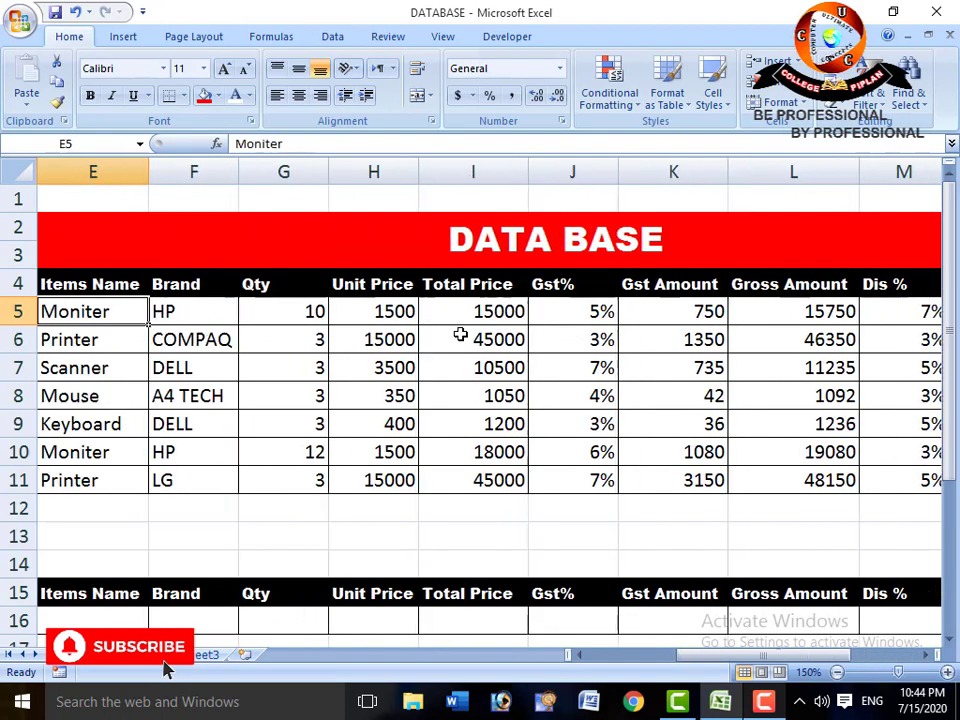
- Examine the first record's brand, quantity and unit price, the Total Price formula in I5, and the adjacent Gst% value
{"action": "key", "text": "Right"}
{"action": "key", "text": "Right"}
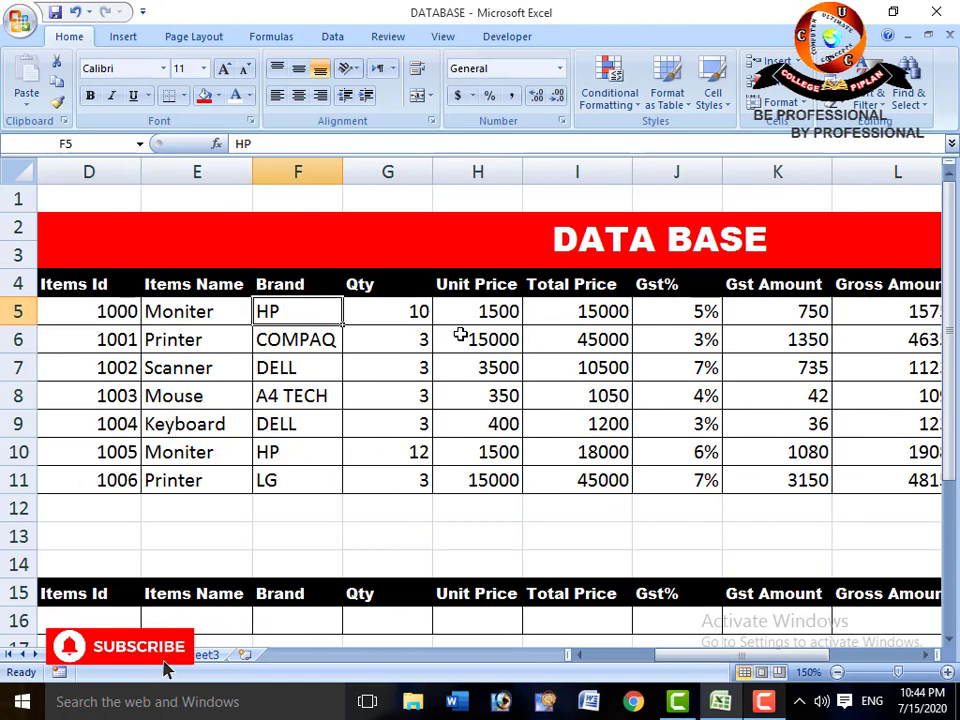
{"action": "key", "text": "Right"}
{"action": "key", "text": "Right"}
{"action": "key", "text": "Left"}
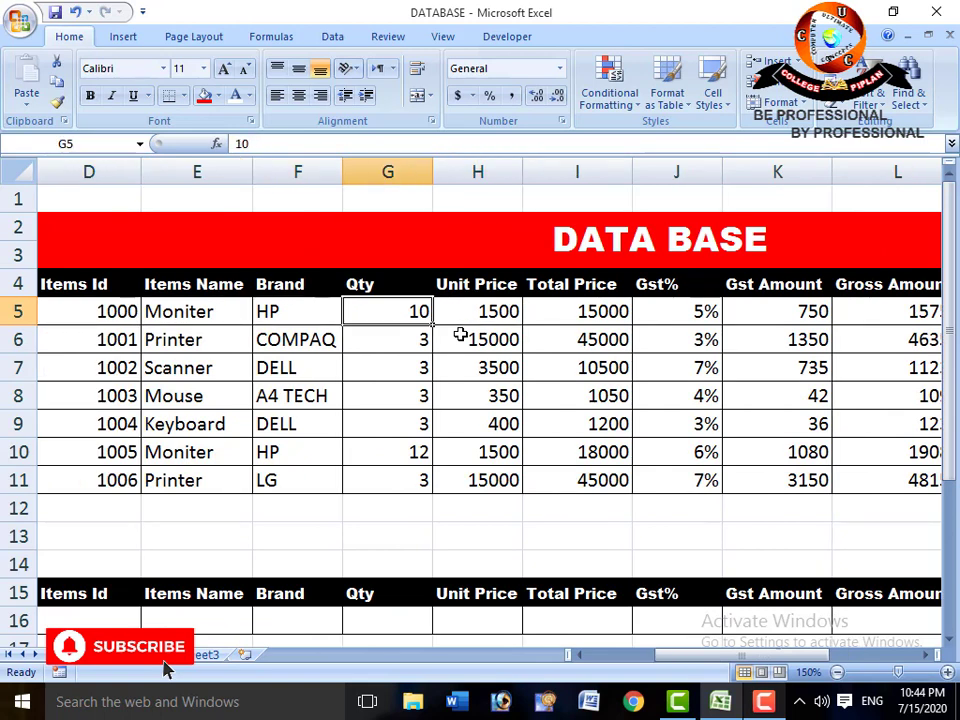
{"action": "key", "text": "Right"}
{"action": "key", "text": "Right"}
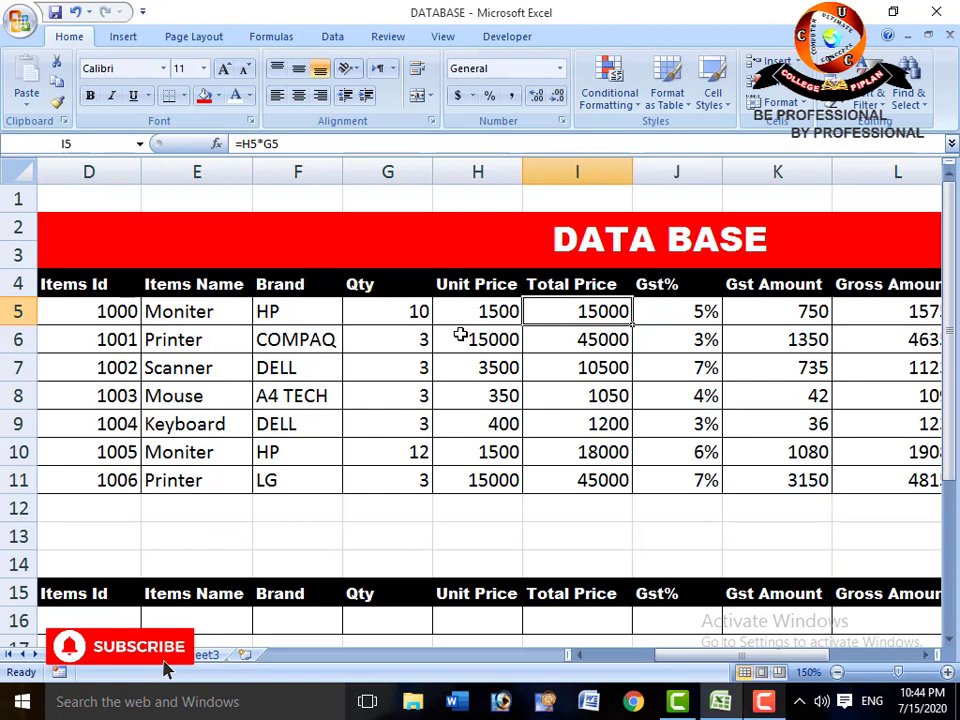
{"action": "key", "text": "Right"}
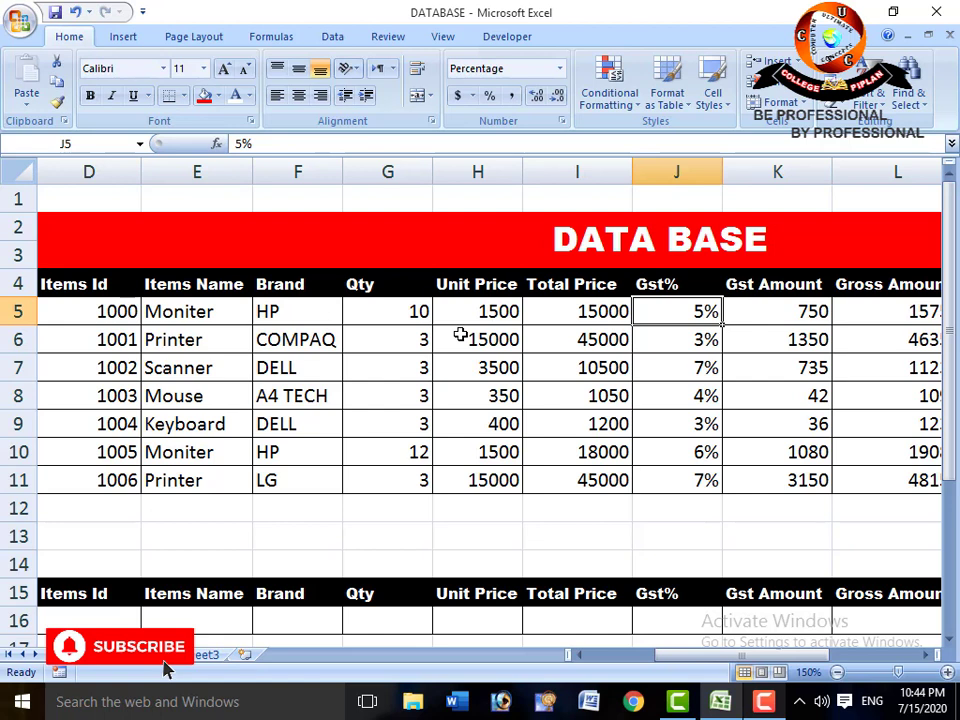
{"action": "key", "text": "Left"}
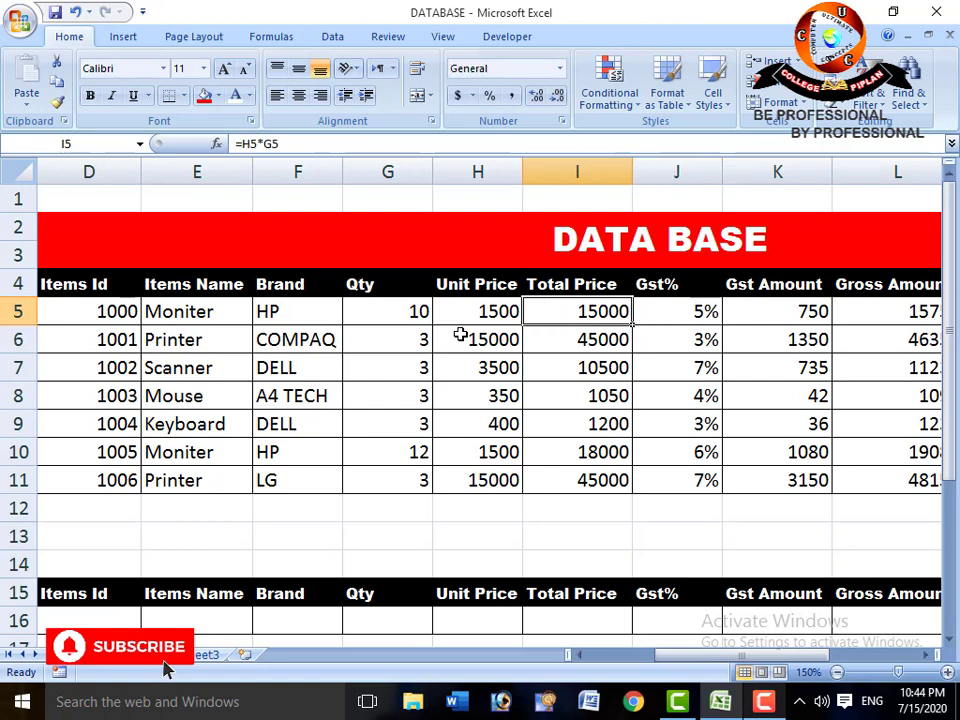
- Re-enter the first record's Gst Amount formula in K5 as =J5*I5, multiplying Gst% by Total Price
{"action": "key", "text": "Right"}
{"action": "key", "text": "Right"}
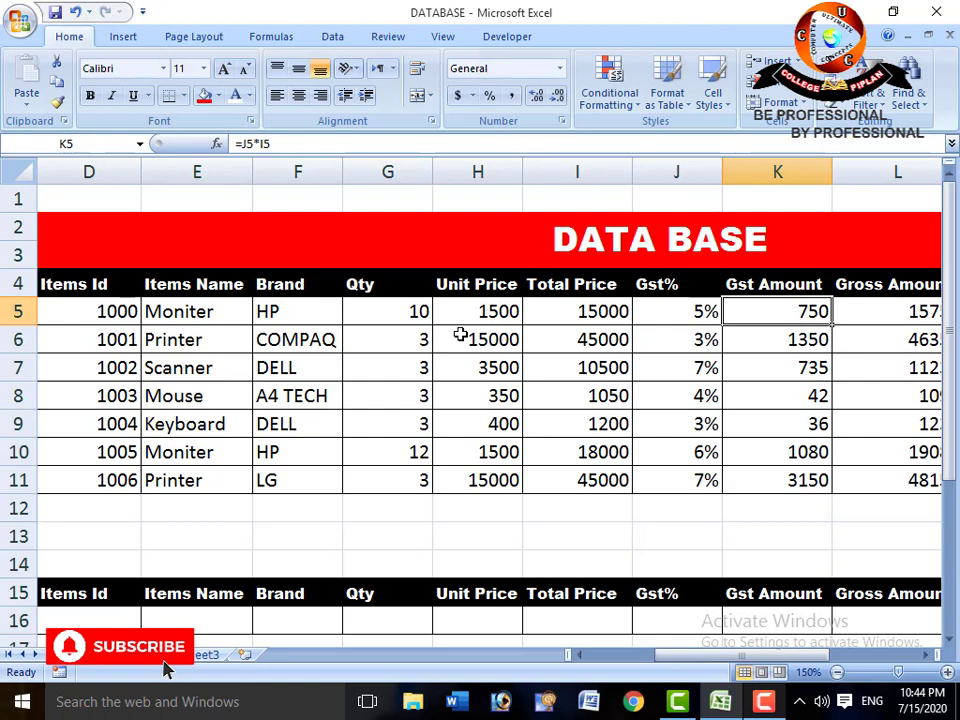
{"action": "type", "text": "="}
{"action": "key", "text": "Left"}
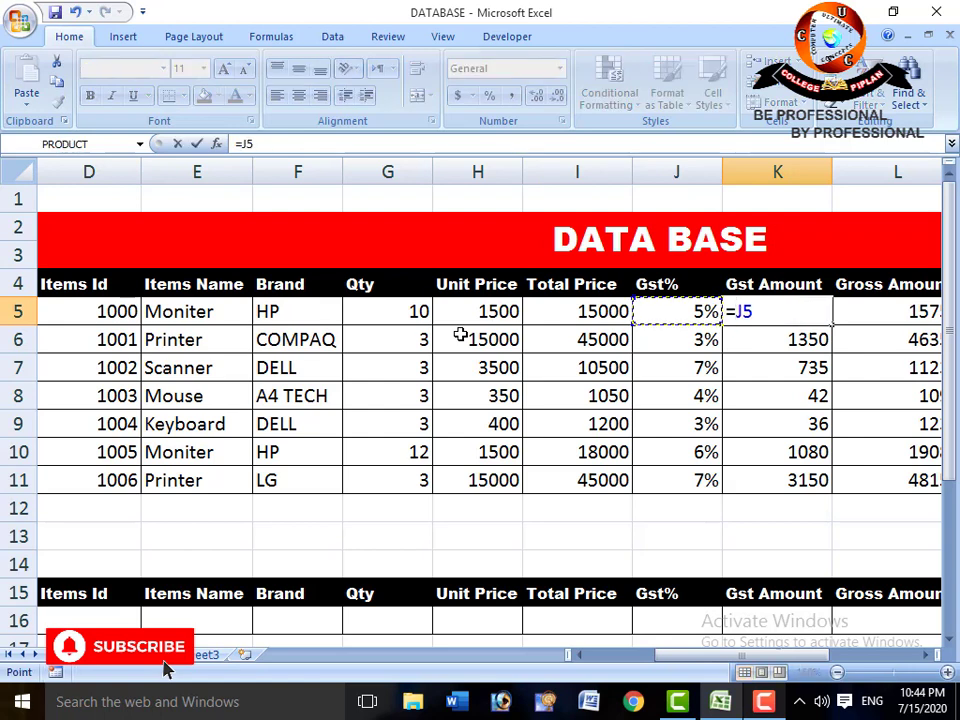
{"action": "type", "text": "*"}
{"action": "key", "text": "Left"}
{"action": "key", "text": "Left"}
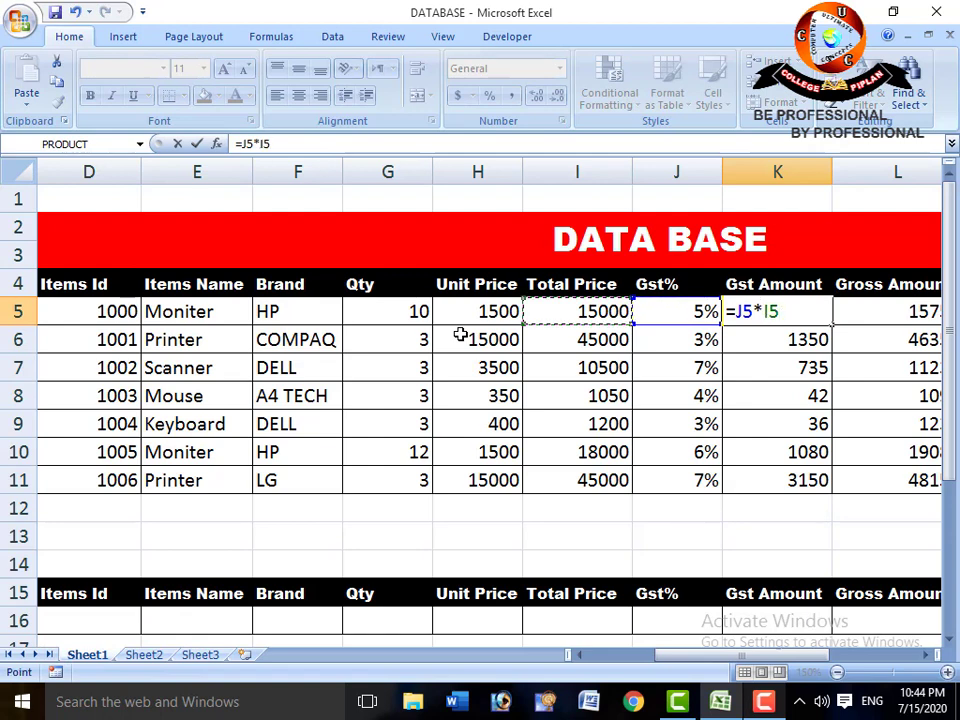
{"action": "key", "text": "ctrl+Return"}
- Set the first record's Gst% in J5 to 7%
{"action": "key", "text": "Left"}
{"action": "key", "text": "Left"}
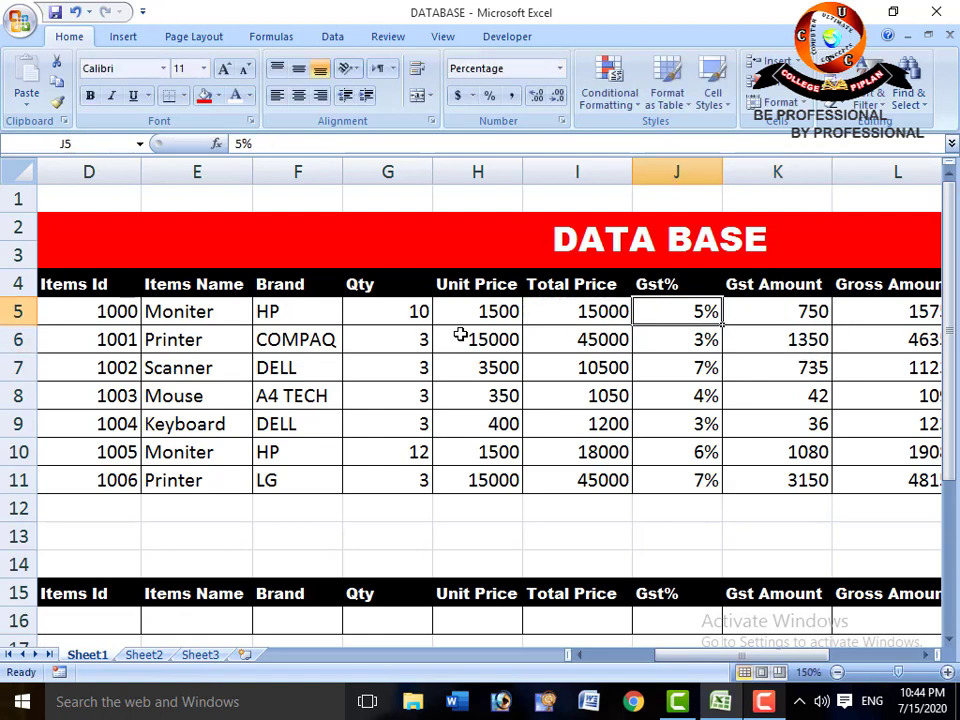
{"action": "key", "text": "Right"}
{"action": "key", "text": "F2"}
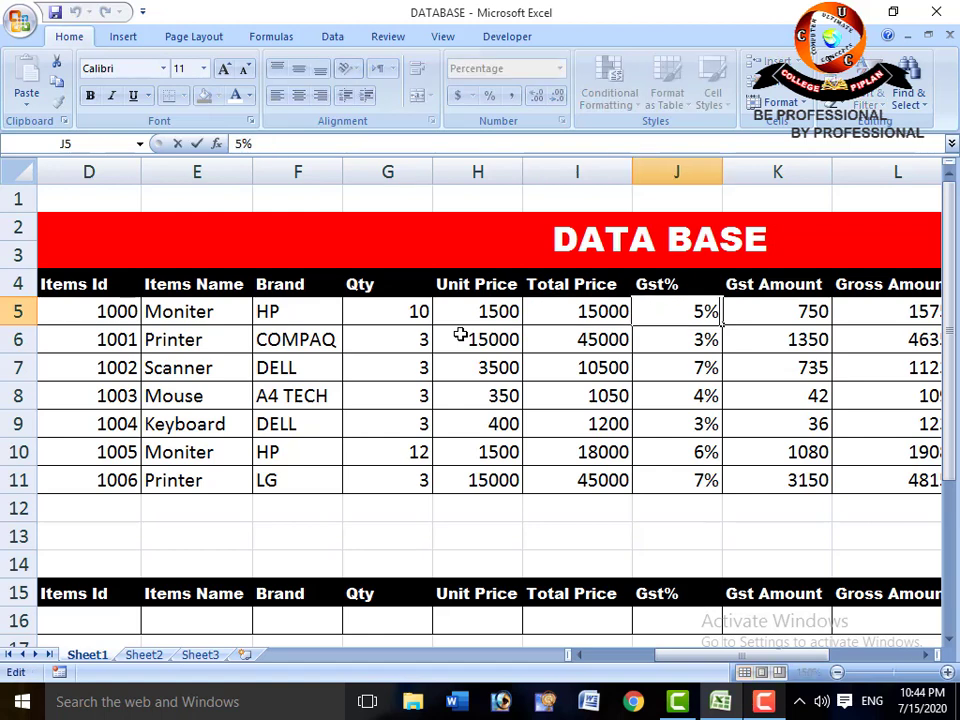
{"action": "key", "text": "Left"}
{"action": "key", "text": "BackSpace"}
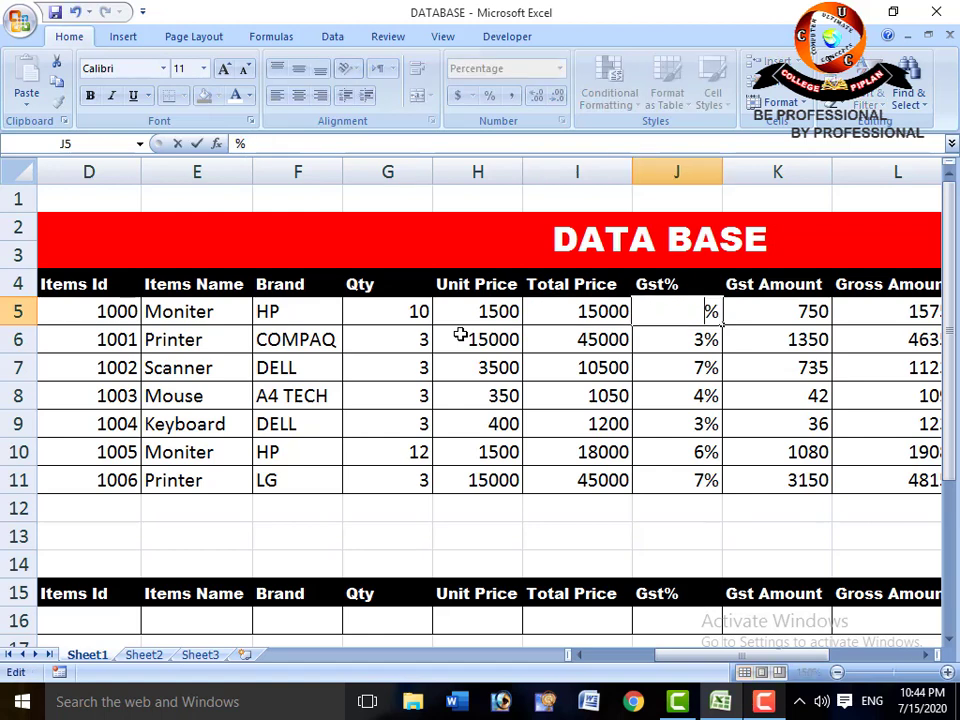
{"action": "type", "text": "7"}
{"action": "key", "text": "Return"}
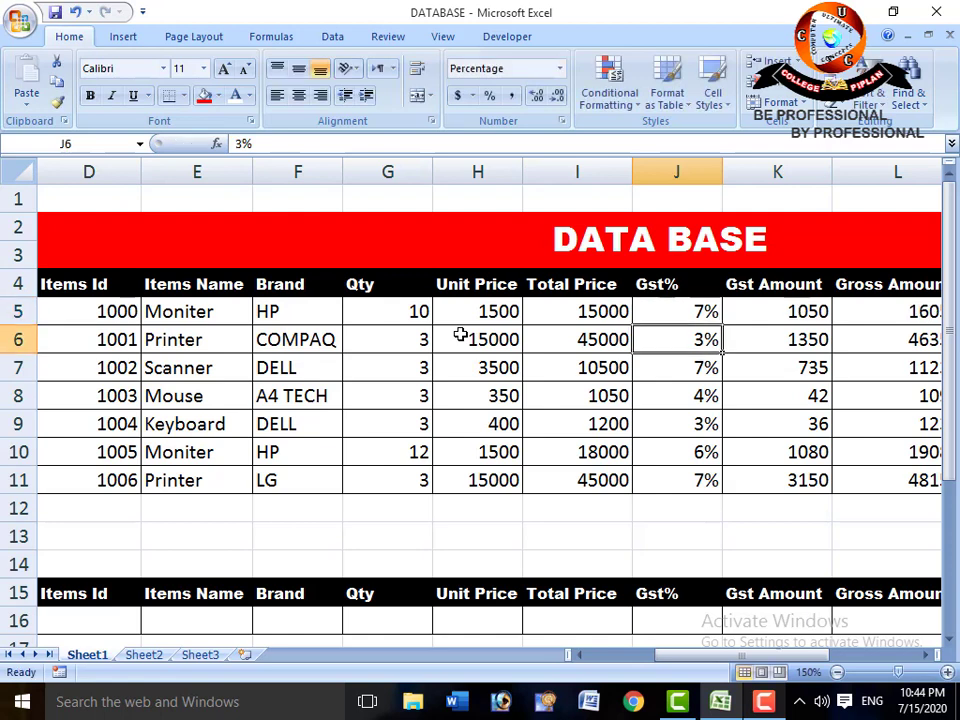
- Rewrite the first record's Gross Amount formula in L5 as =K5+I5, adding Gst Amount and Total Price
{"action": "key", "text": "Up"}
{"action": "key", "text": "Right"}
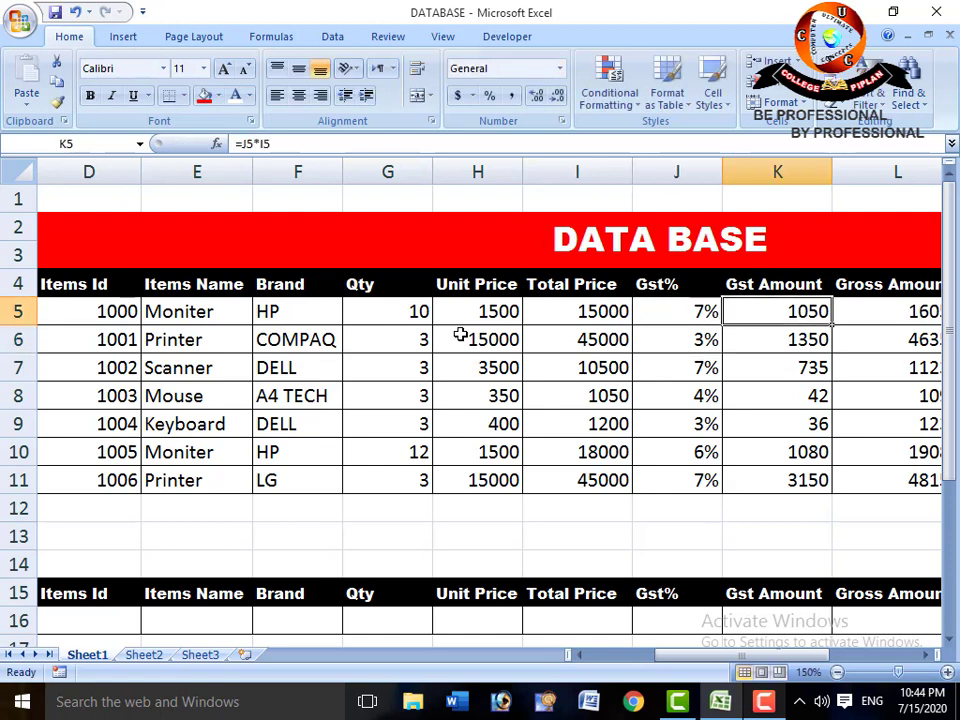
{"action": "key", "text": "Right"}
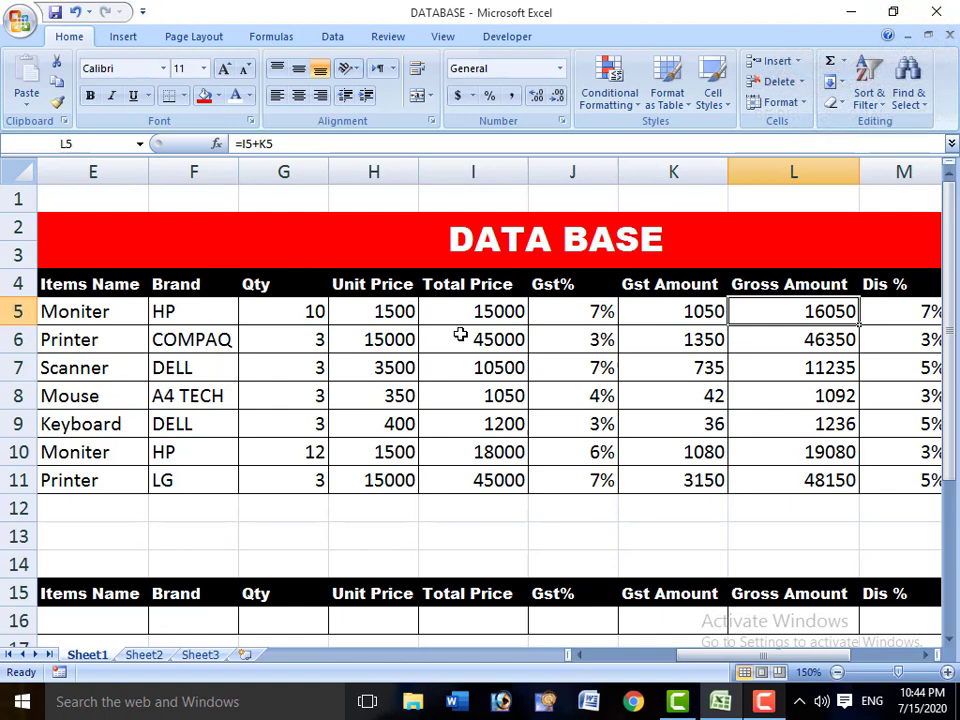
{"action": "type", "text": "="}
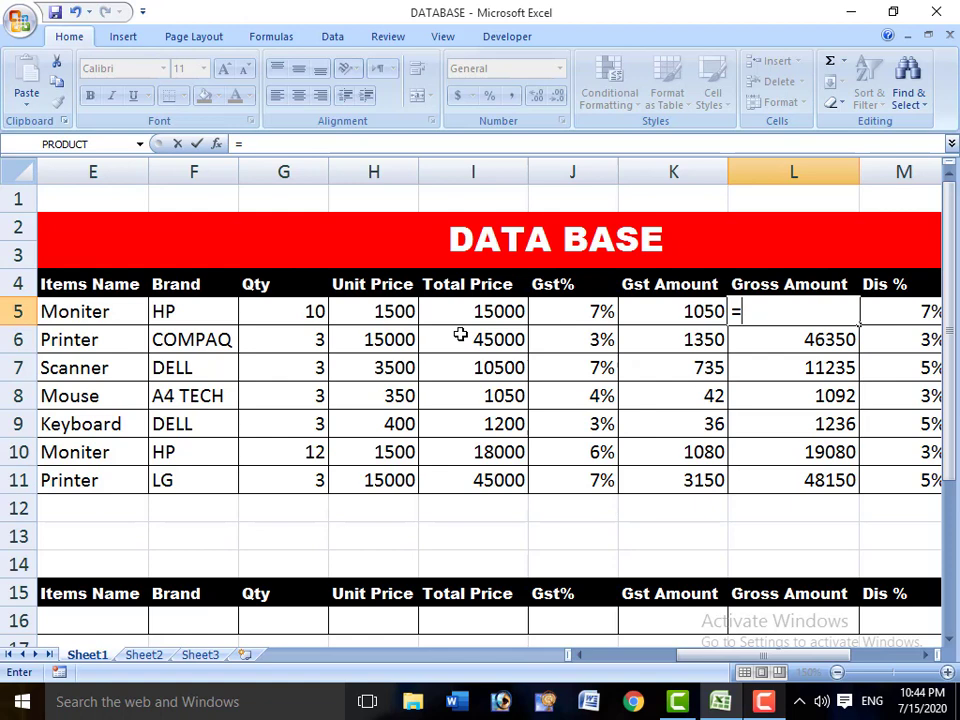
{"action": "key", "text": "Left"}
{"action": "type", "text": "+"}
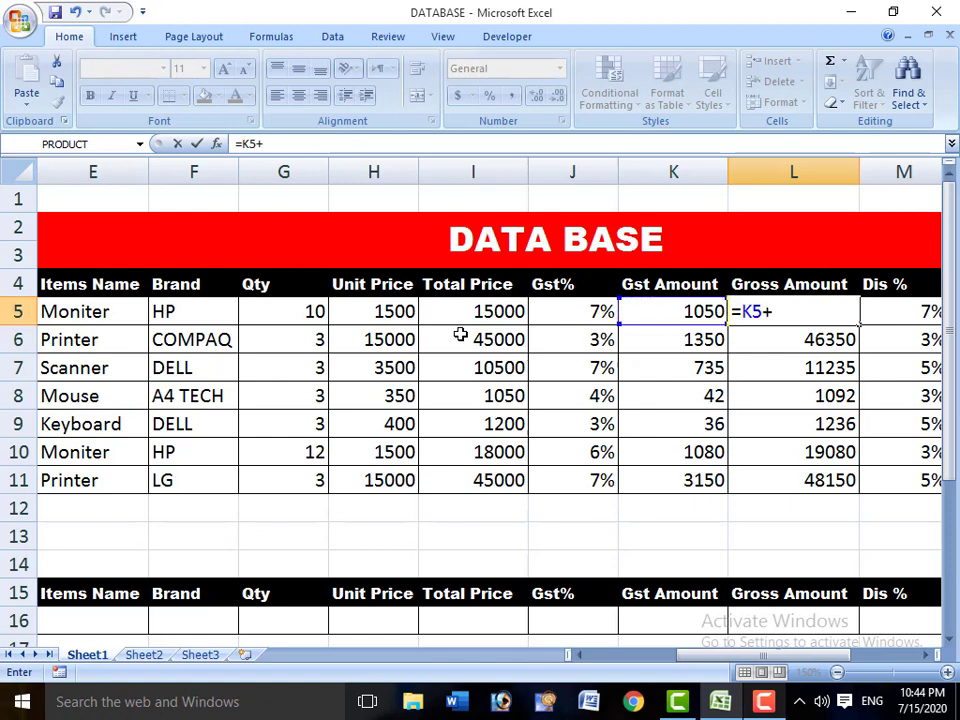
{"action": "key", "text": "Left"}
{"action": "key", "text": "Left"}
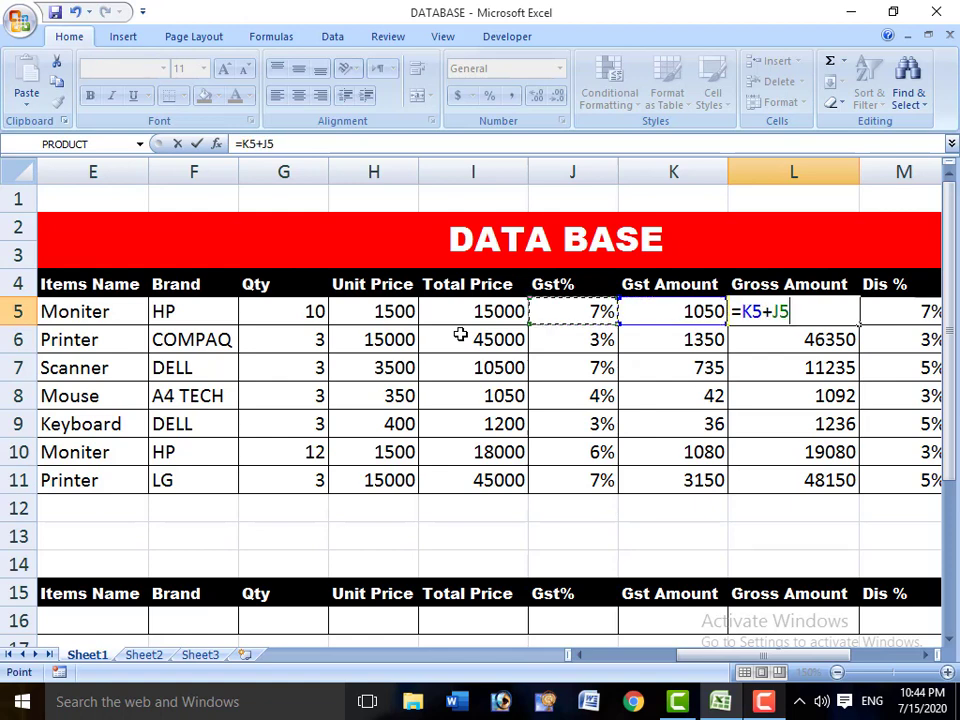
{"action": "key", "text": "Return"}
{"action": "key", "text": "Up"}
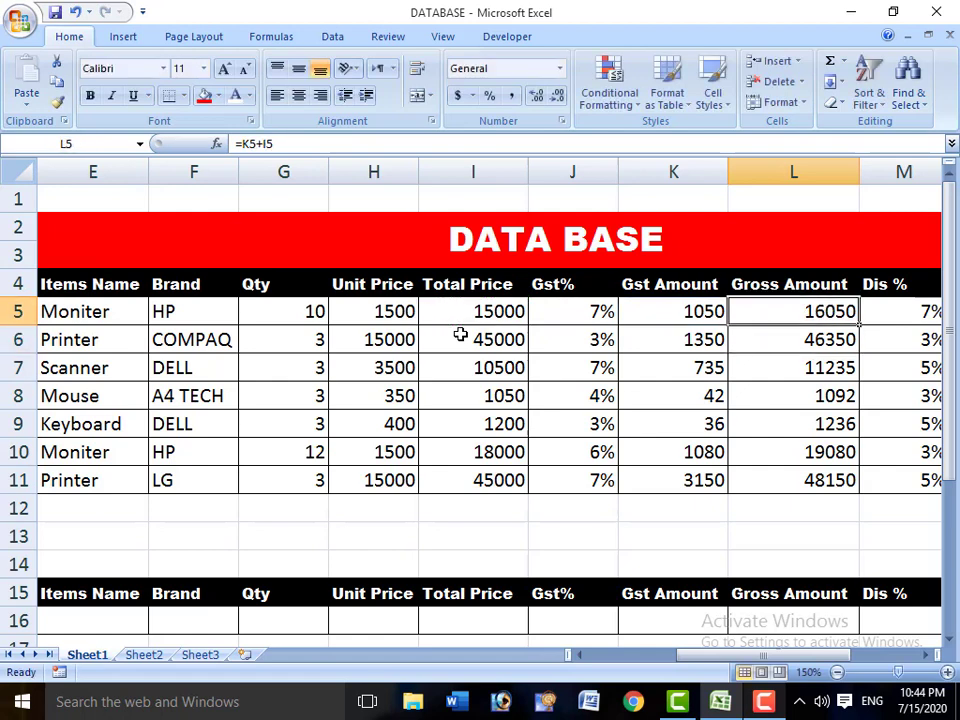
- Review the first record's Gst fields and set its Dis % in M5 to 10%
{"action": "key", "text": "Left"}
{"action": "key", "text": "Left"}
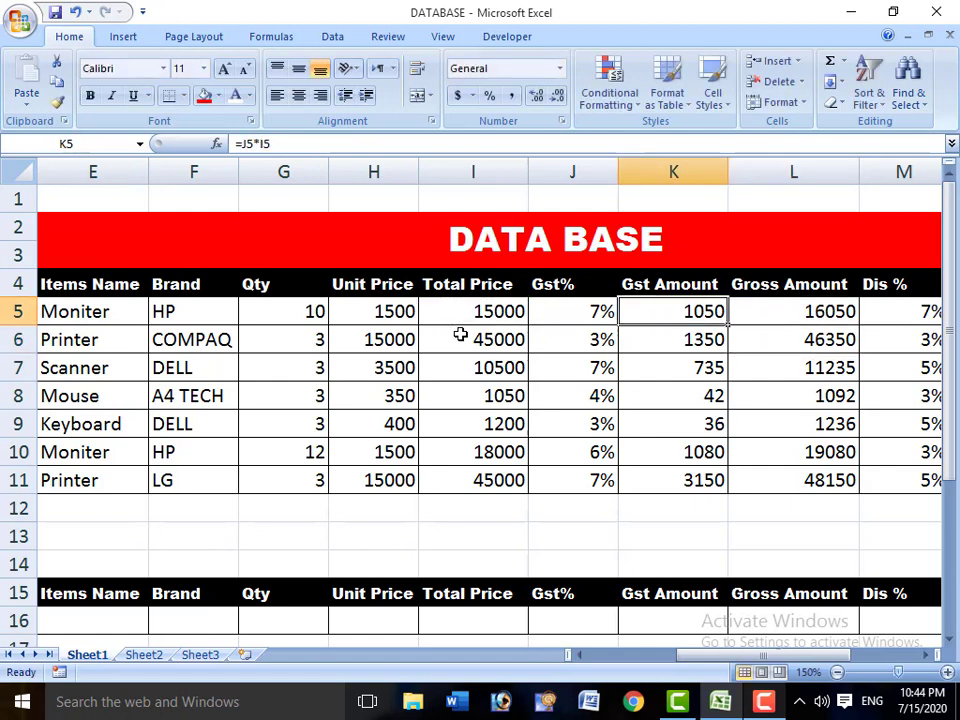
{"action": "key", "text": "Right"}
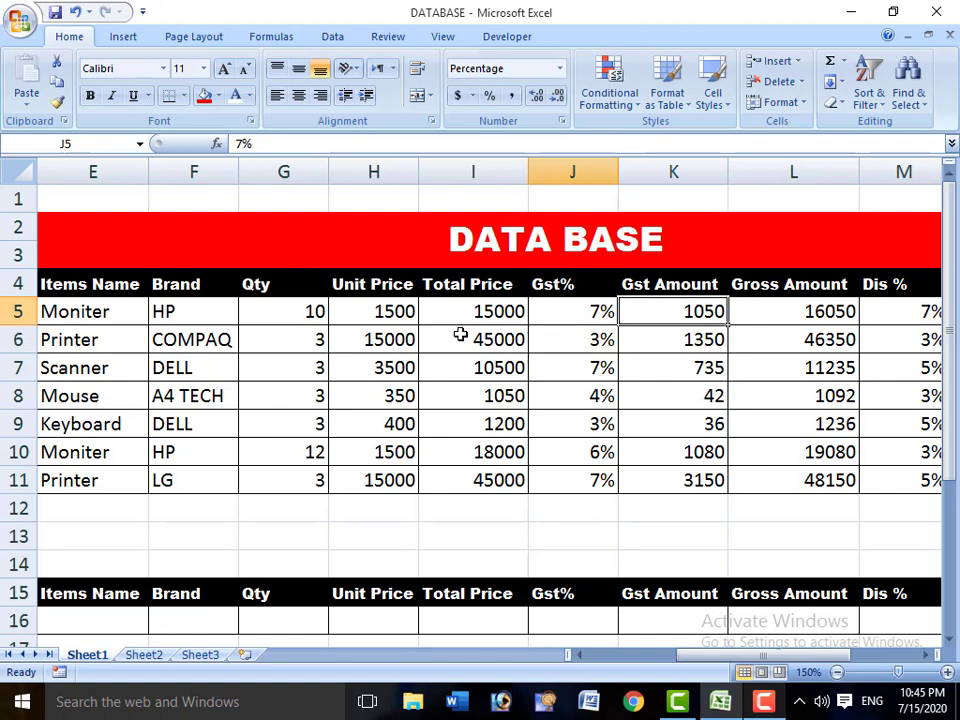
{"action": "key", "text": "Right"}
{"action": "key", "text": "Right"}
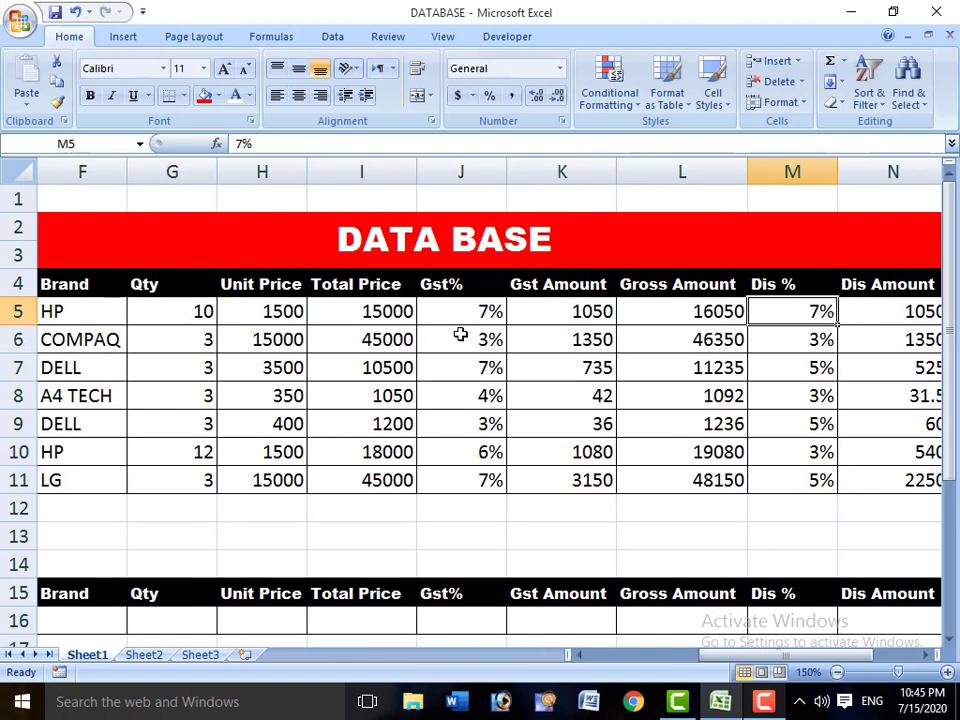
{"action": "key", "text": "Right"}
{"action": "key", "text": "Left"}
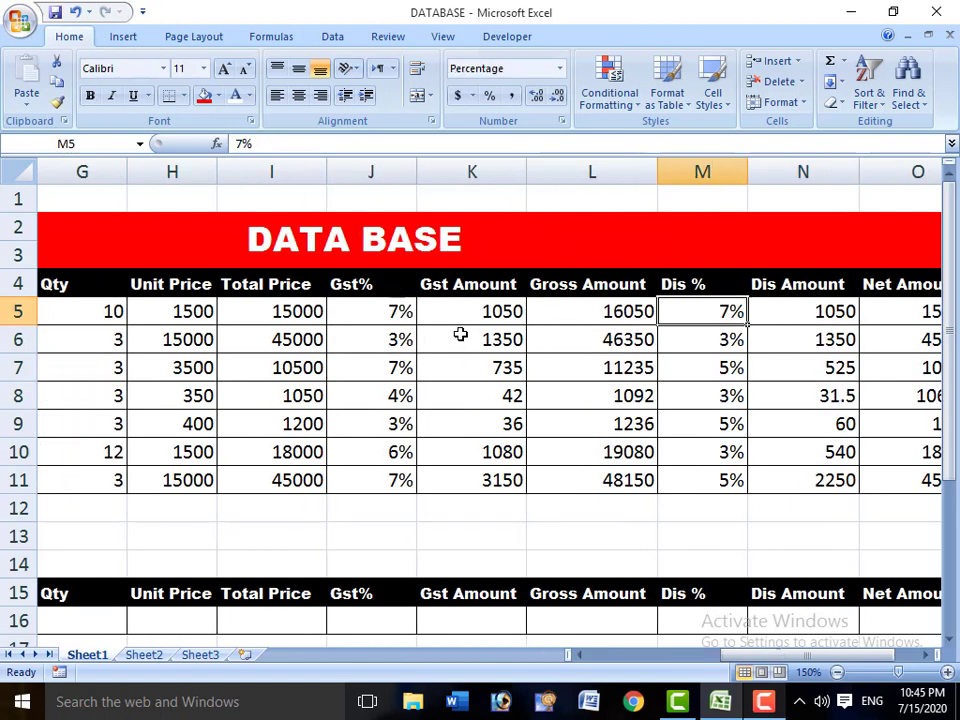
{"action": "key", "text": "F2"}
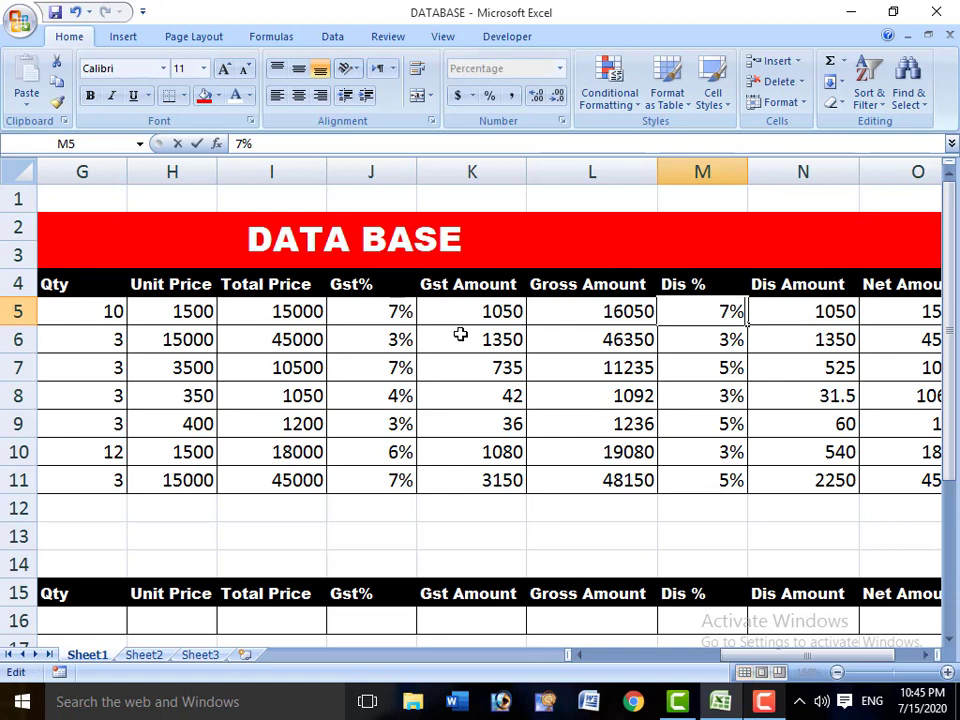
{"action": "key", "text": "Left"}
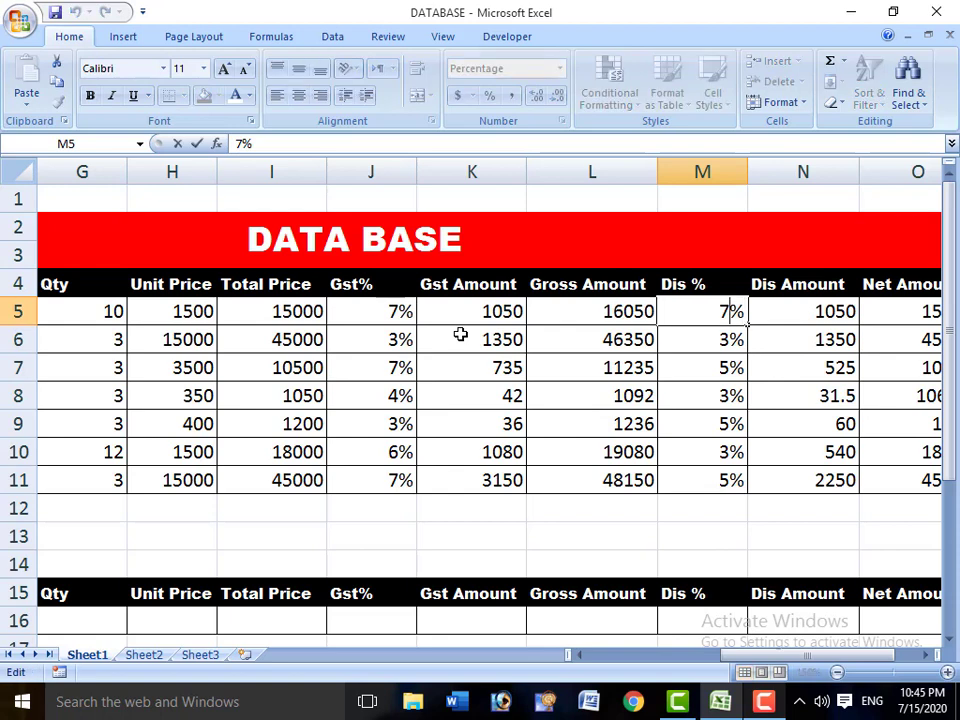
{"action": "key", "text": "BackSpace"}
{"action": "type", "text": "10"}
{"action": "key", "text": "ctrl+Return"}
- Change the first record's Dis Amount formula in N5 to =M5*L5, applying the discount rate to Gross Amount
{"action": "key", "text": "Right"}
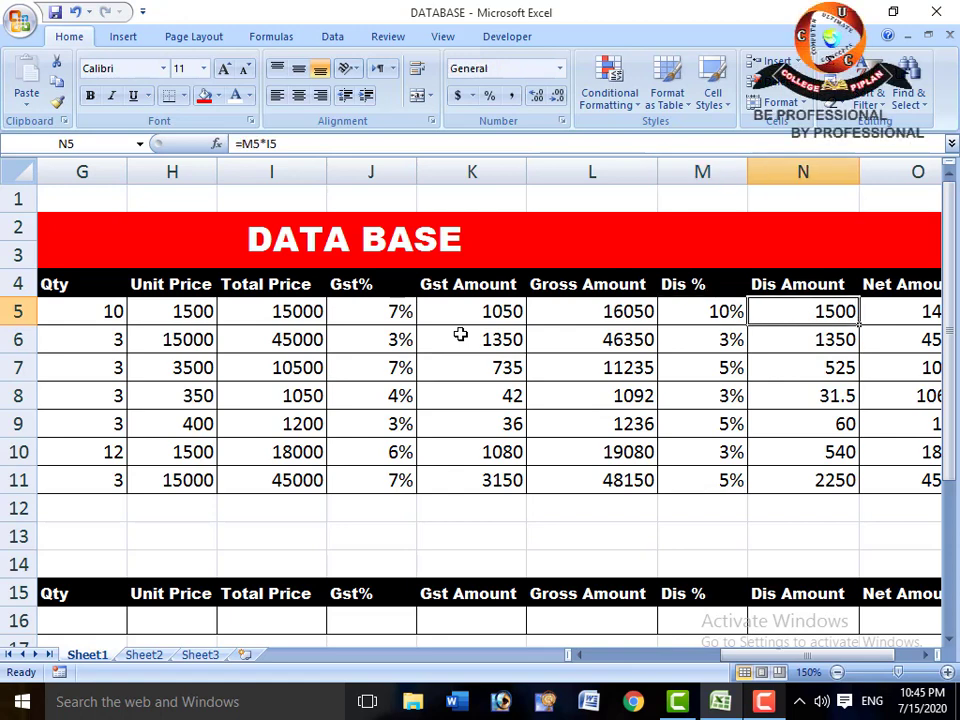
{"action": "type", "text": "="}
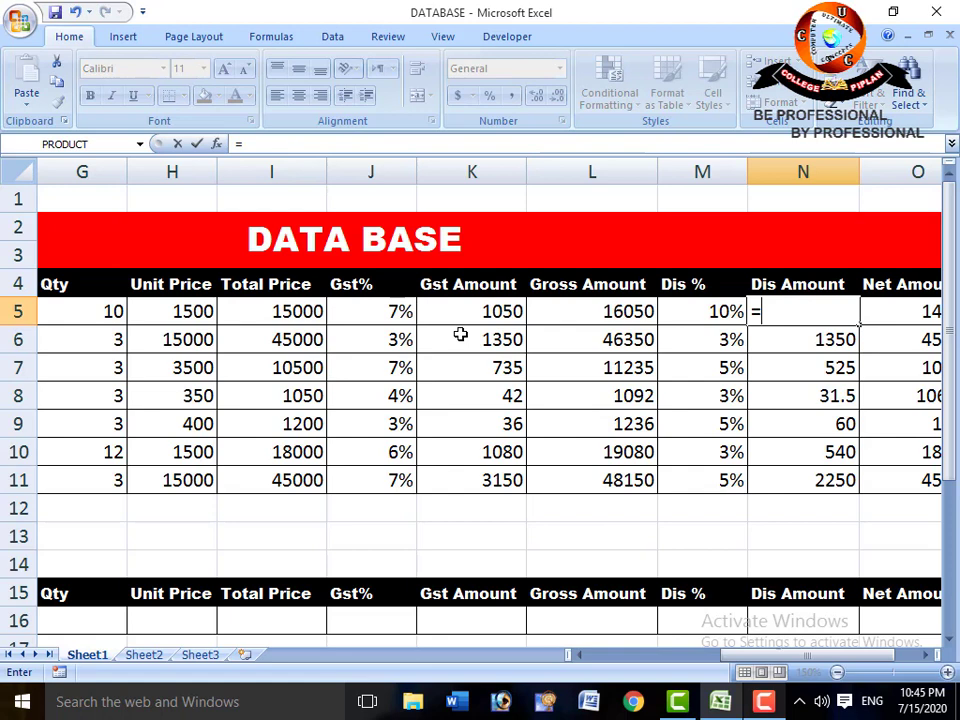
{"action": "key", "text": "Left"}
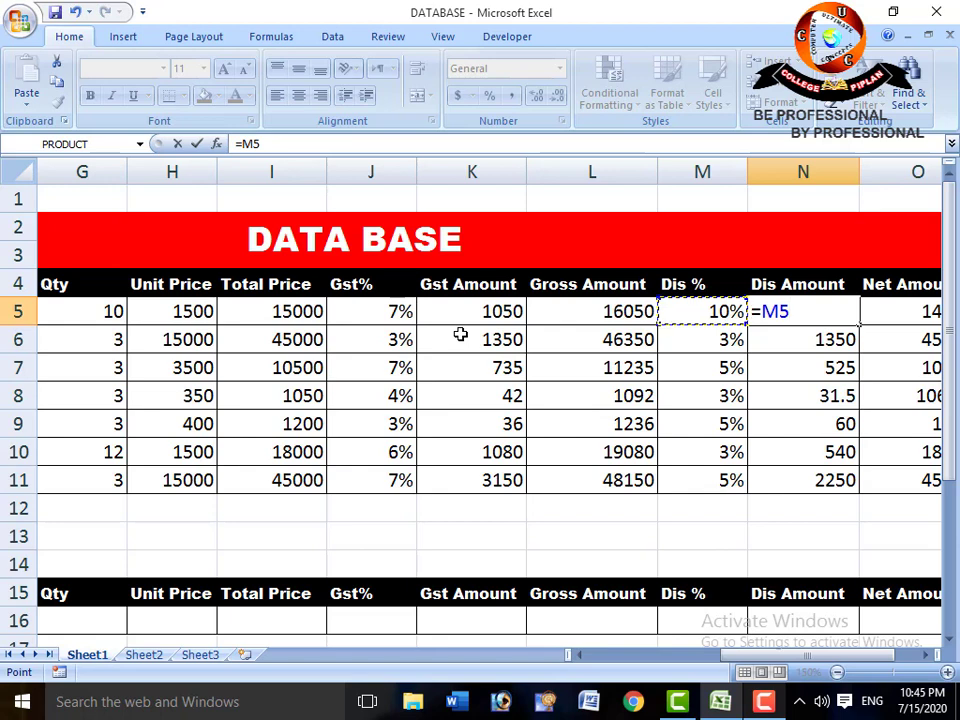
{"action": "type", "text": "*"}
{"action": "key", "text": "Left"}
{"action": "key", "text": "Left"}
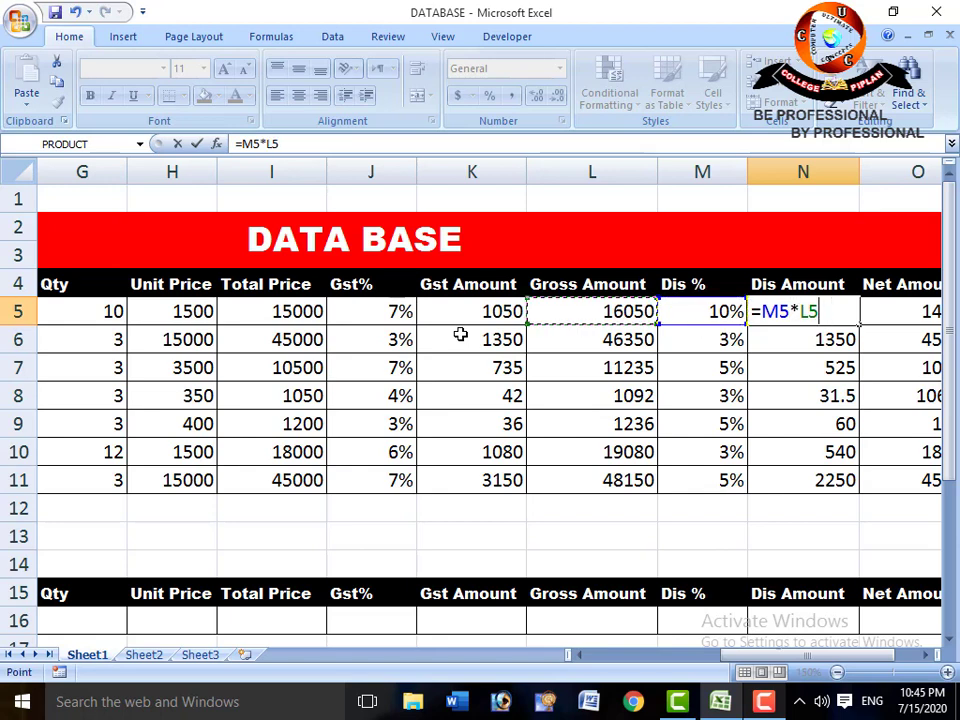
{"action": "key", "text": "Return"}
{"action": "key", "text": "Up"}
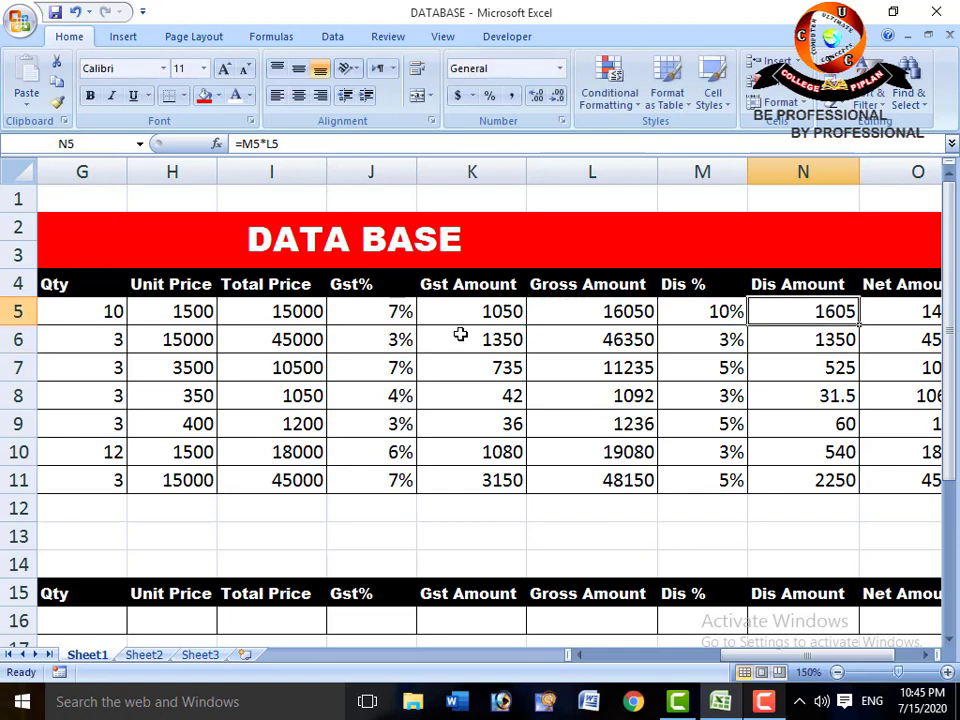
- Rewrite the first record's Net Amount formula in O5 as =L5-N5, subtracting Dis Amount from Gross Amount
{"action": "key", "text": "Right"}
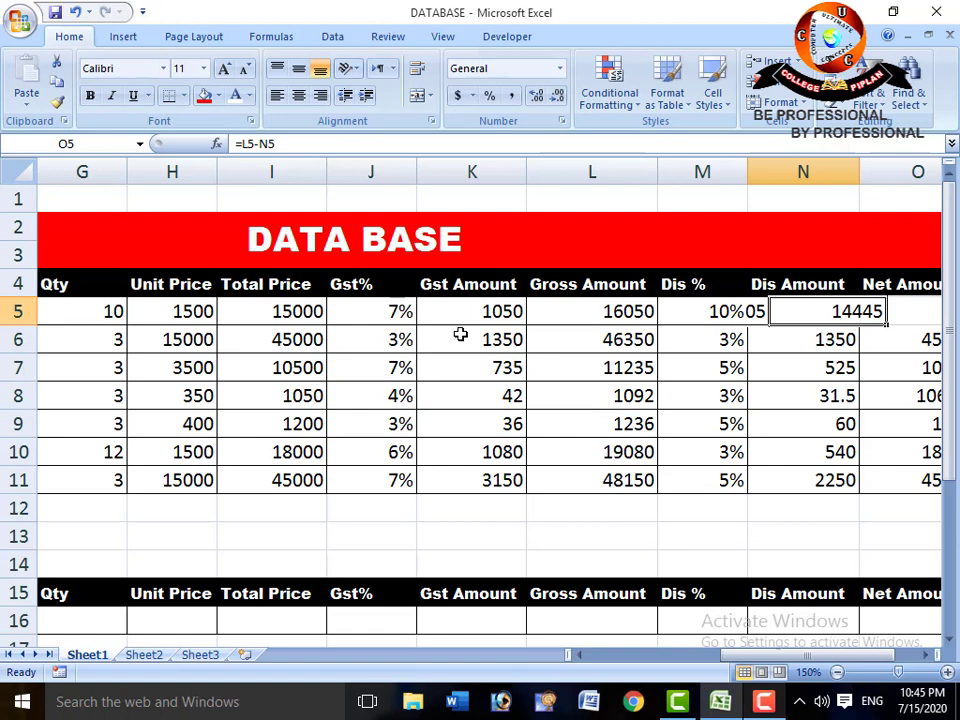
{"action": "type", "text": "="}
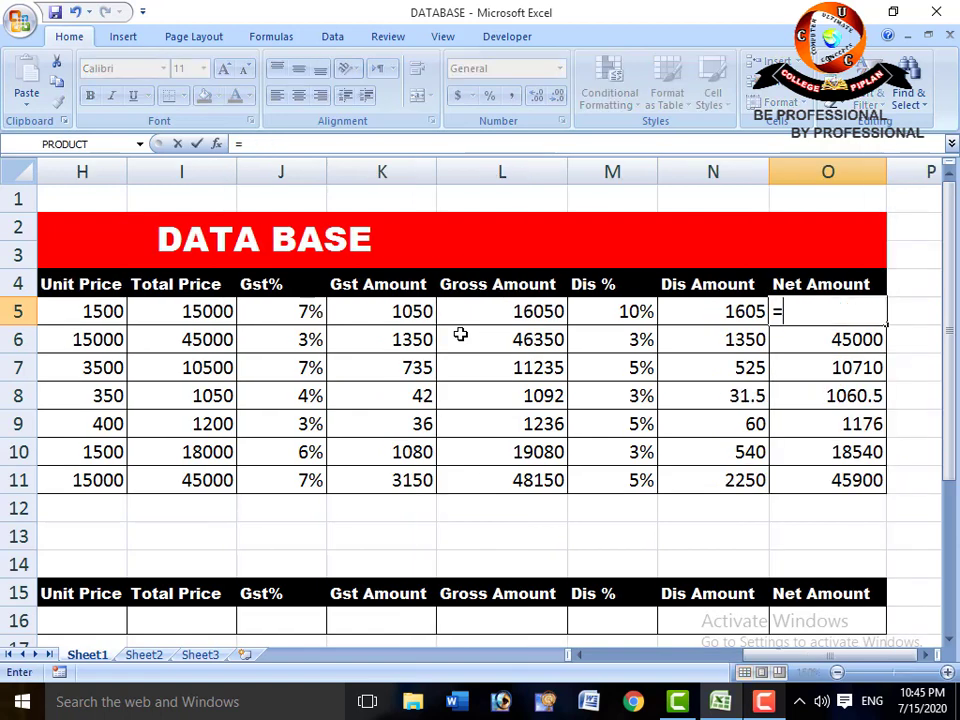
{"action": "key", "text": "Left"}
{"action": "key", "text": "Left"}
{"action": "key", "text": "Left"}
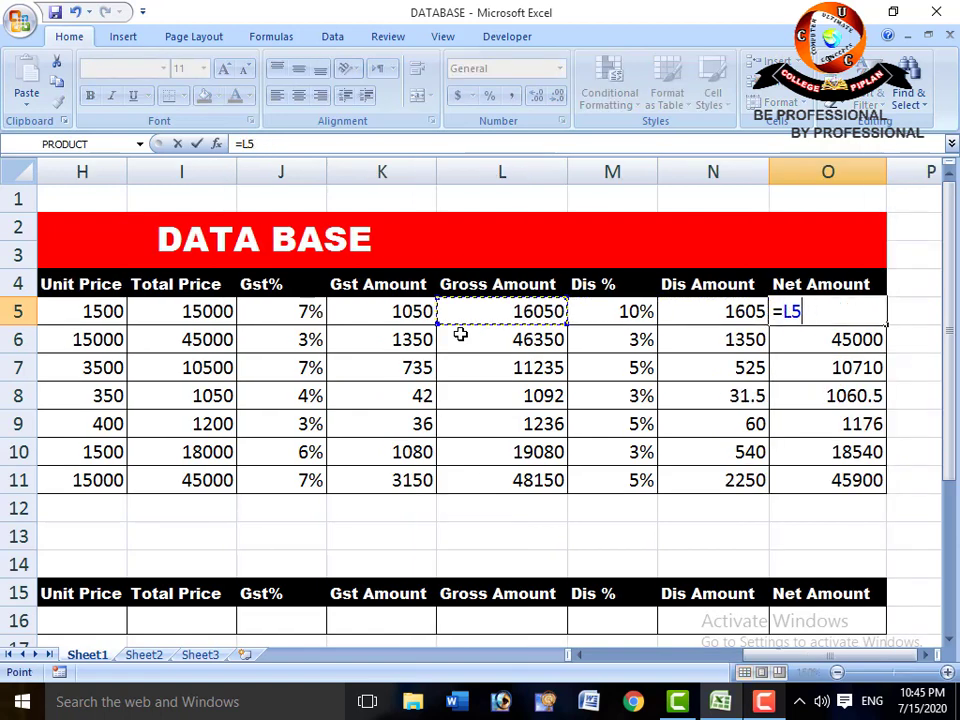
{"action": "type", "text": "-"}
{"action": "key", "text": "Right"}
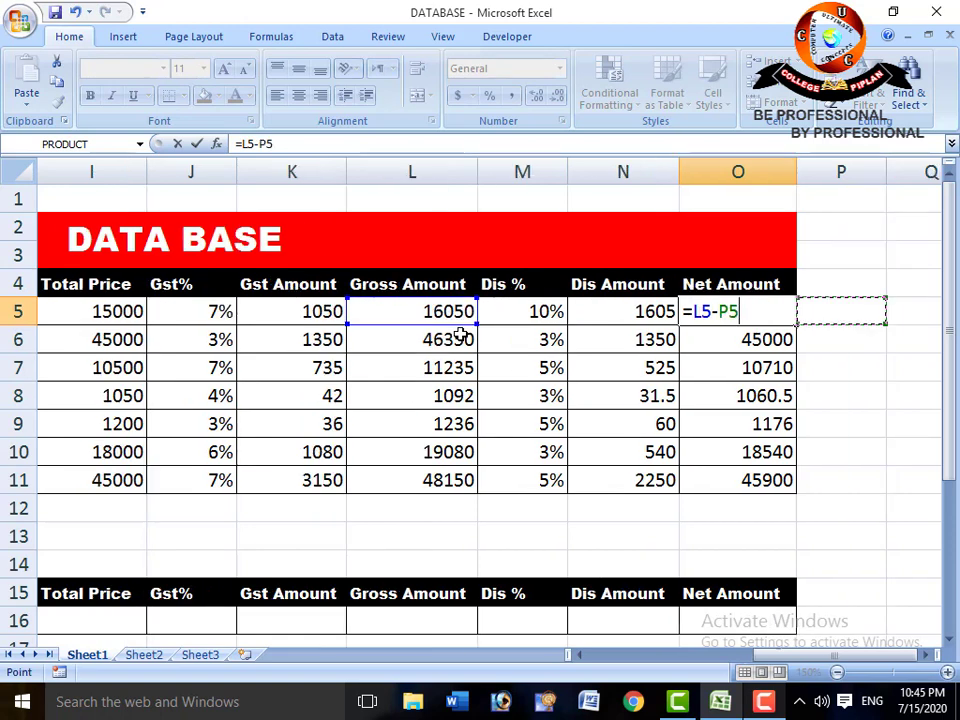
{"action": "key", "text": "Left"}
{"action": "key", "text": "Left"}
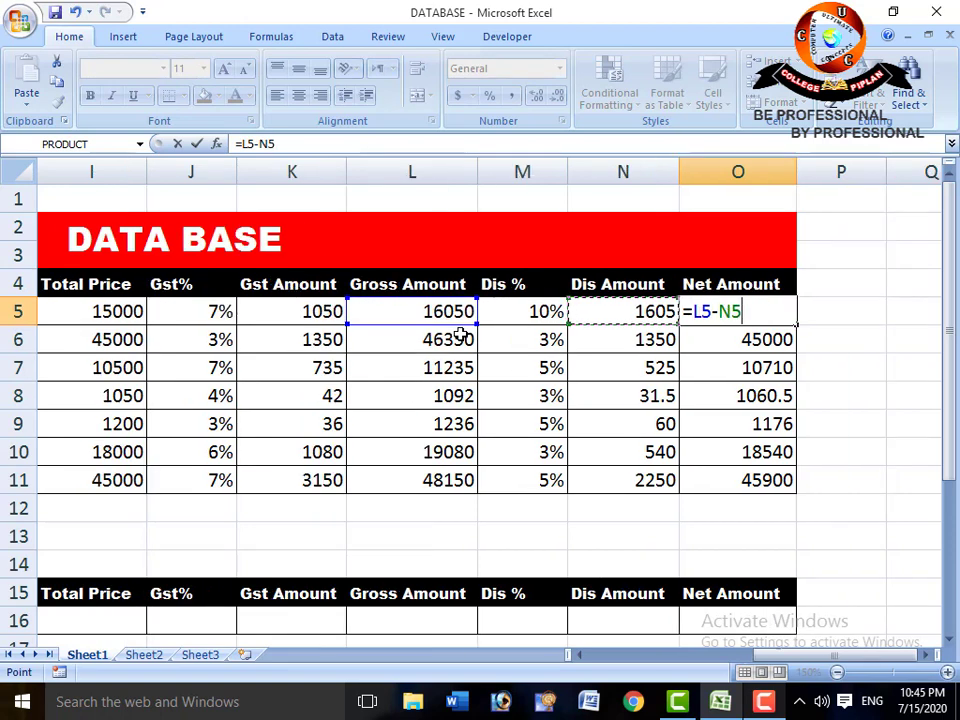
{"action": "key", "text": "Return"}
{"action": "key", "text": "Up"}
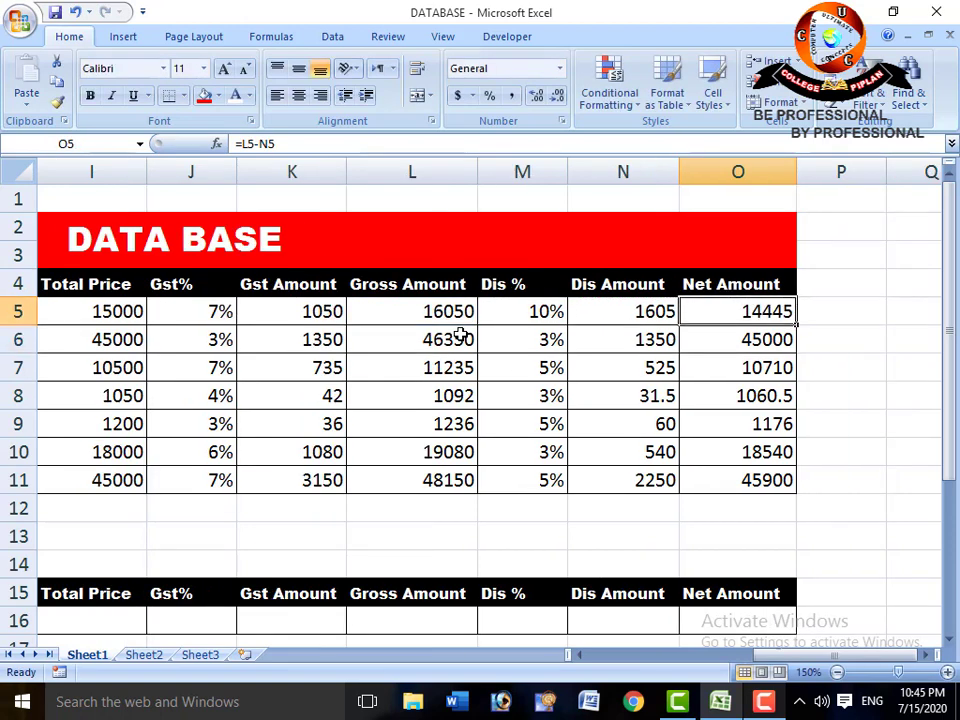
- Review the first record's gross, discount and net amounts, and look across the other records back to the Items Id column
{"action": "key", "text": "Left"}
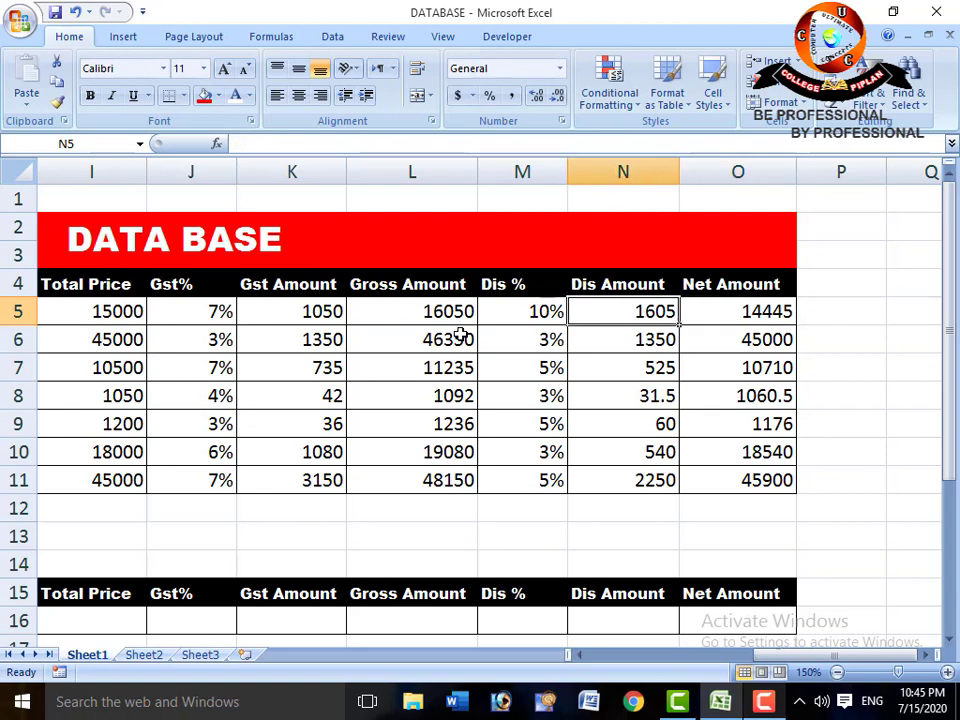
{"action": "key", "text": "Left"}
{"action": "key", "text": "Left"}
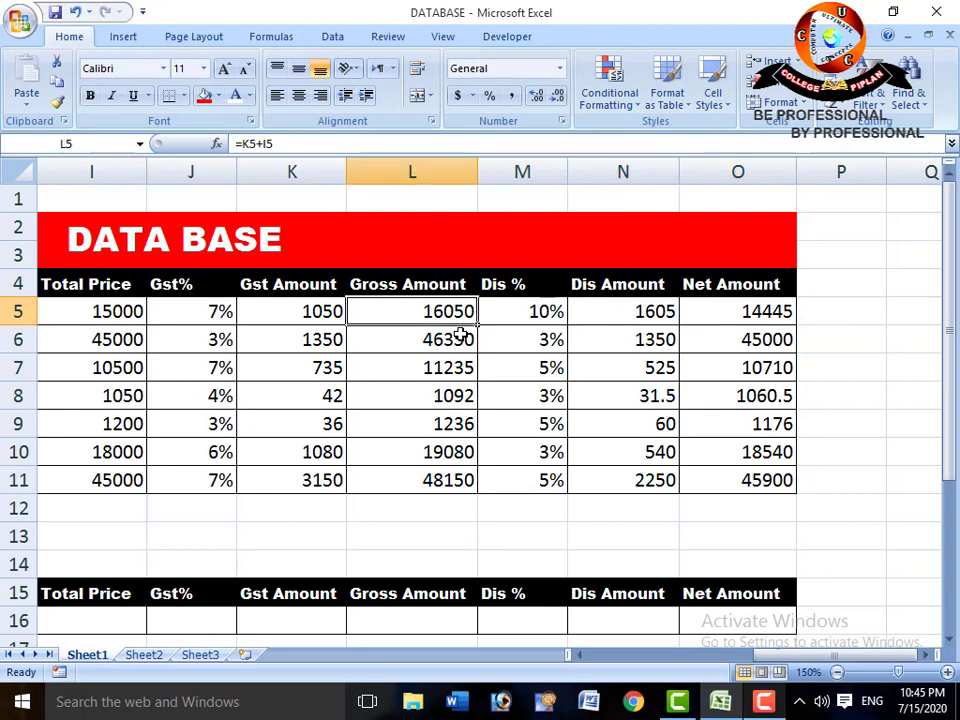
{"action": "key", "text": "Right"}
{"action": "key", "text": "Right"}
{"action": "key", "text": "Right"}
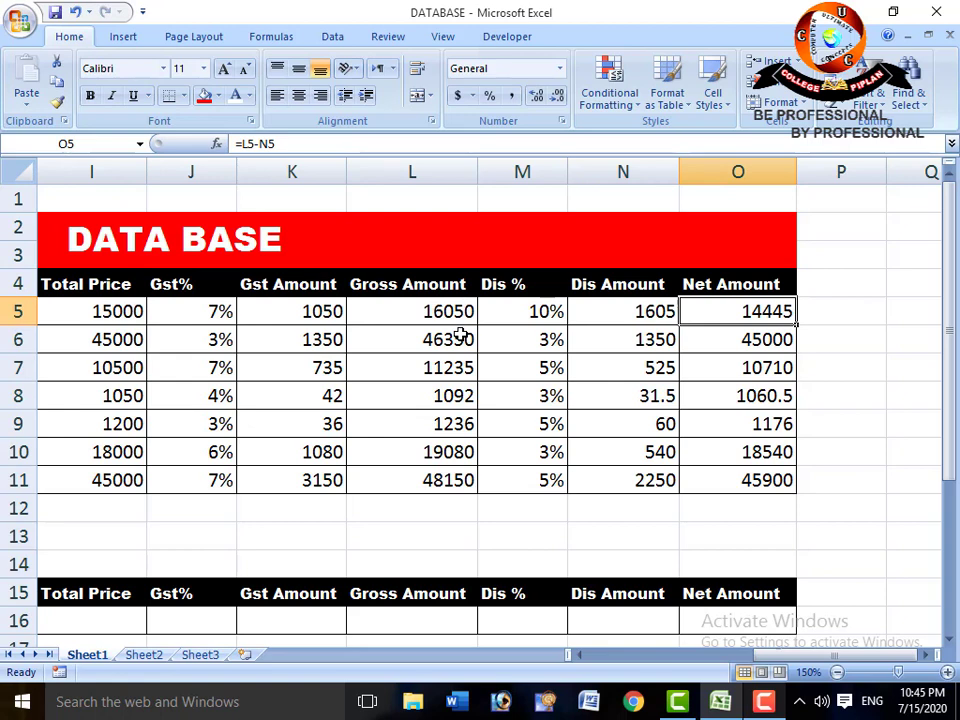
{"action": "key", "text": "Down"}
{"action": "key", "text": "Down"}
{"action": "key", "text": "Down"}
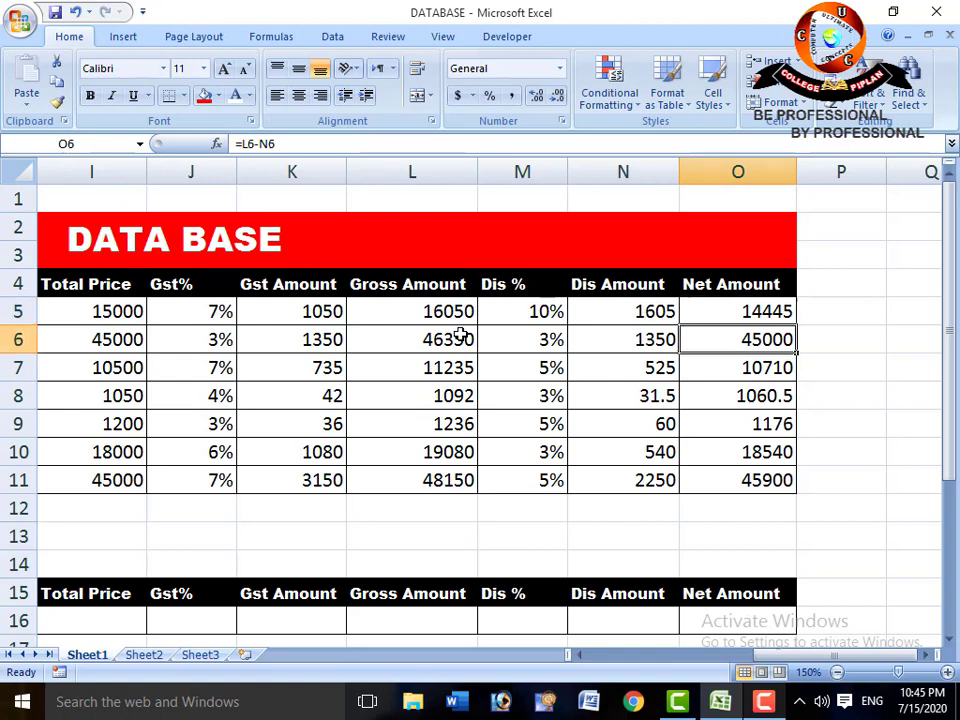
{"action": "key", "text": "Down"}
{"action": "key", "text": "Left"}
{"action": "key", "text": "Left"}
{"action": "key", "text": "Left"}
{"action": "key", "text": "Left"}
{"action": "key", "text": "Left"}
{"action": "key", "text": "Left"}
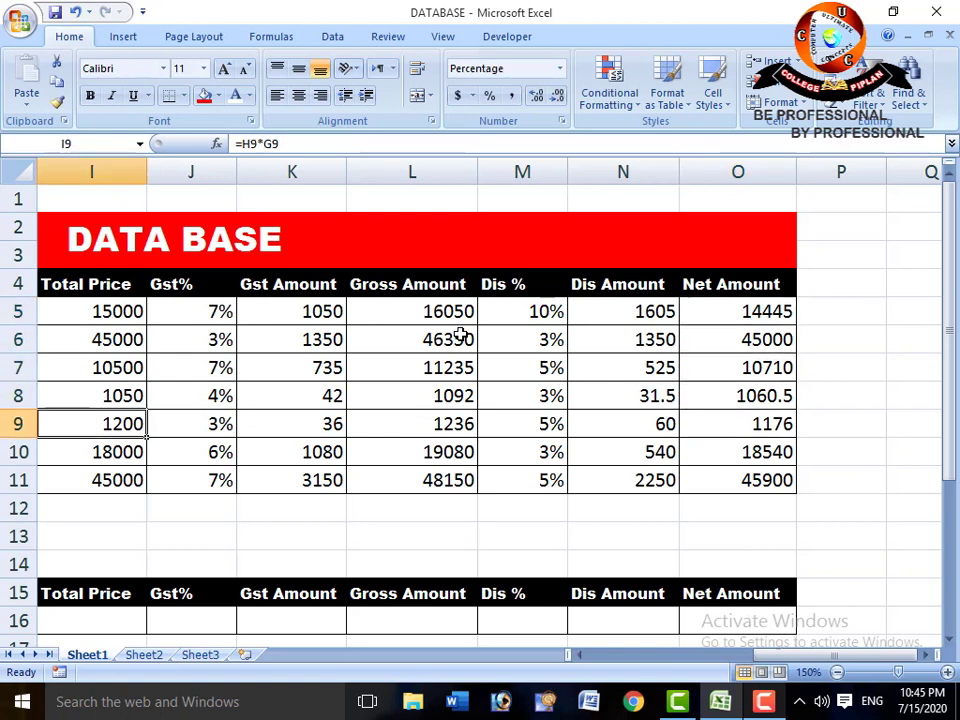
{"action": "key", "text": "Left"}
{"action": "key", "text": "Left"}
{"action": "key", "text": "Left"}
{"action": "key", "text": "Left"}
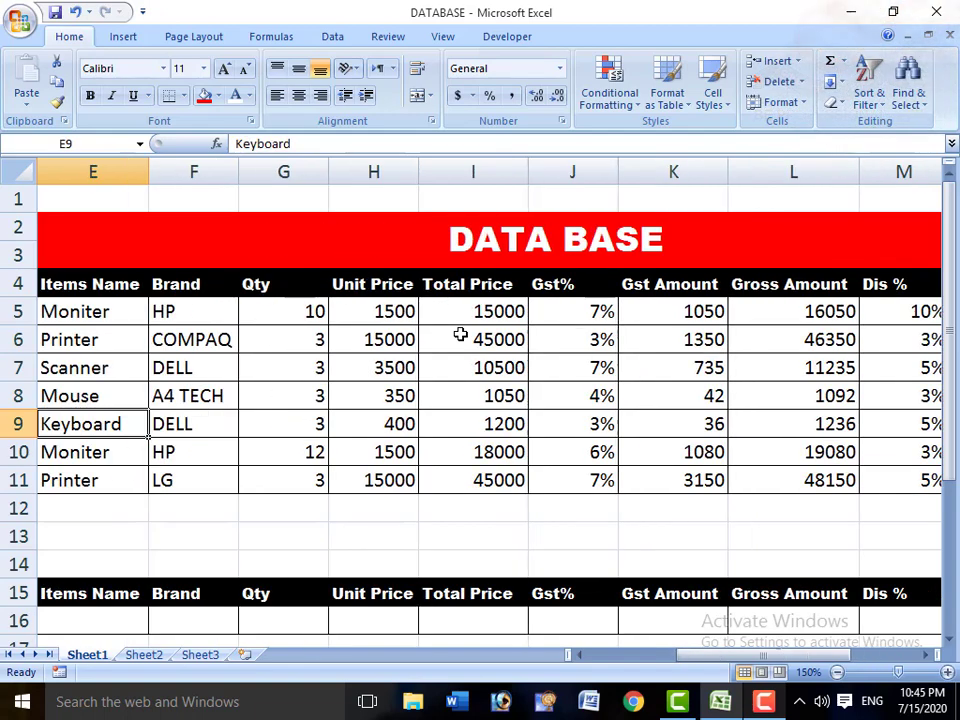
{"action": "key", "text": "Left"}
{"action": "key", "text": "Left"}
{"action": "key", "text": "Up"}
{"action": "key", "text": "Up"}
{"action": "key", "text": "Up"}
{"action": "key", "text": "Up"}
{"action": "key", "text": "Up"}
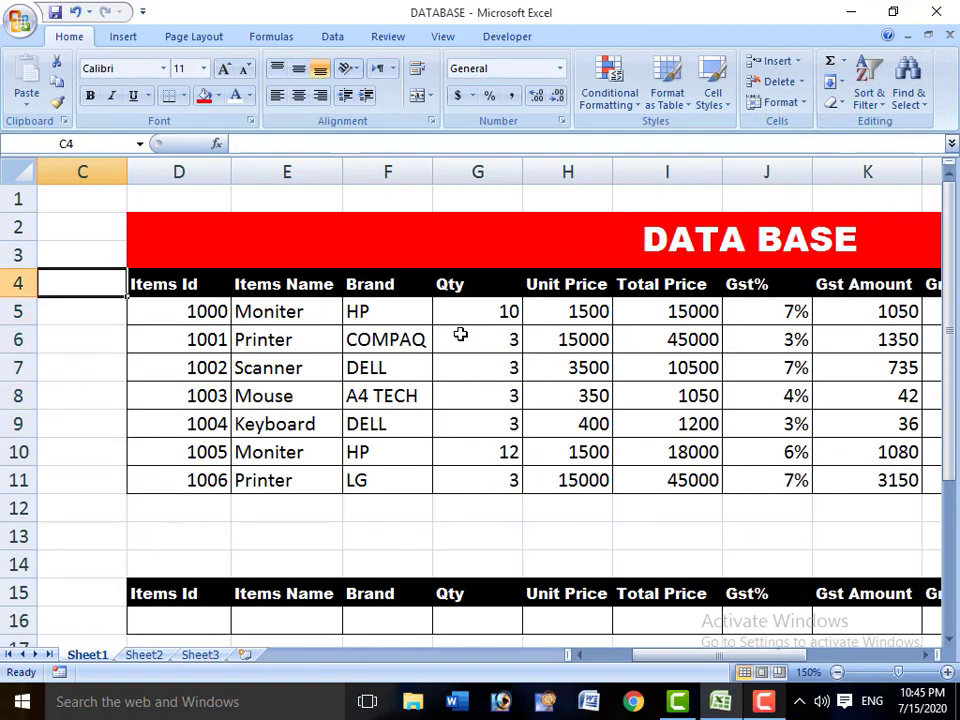
- Examine the criteria block below the database, with its field headers in row 15 and entry cells in row 16
{"action": "key", "text": "Right"}
{"action": "key", "text": "Down"}
{"action": "key", "text": "Down"}
{"action": "key", "text": "Down"}
{"action": "key", "text": "Down"}
{"action": "key", "text": "Down"}
{"action": "key", "text": "Down"}
{"action": "key", "text": "Down"}
{"action": "key", "text": "Down"}
{"action": "key", "text": "Down"}
{"action": "key", "text": "Down"}
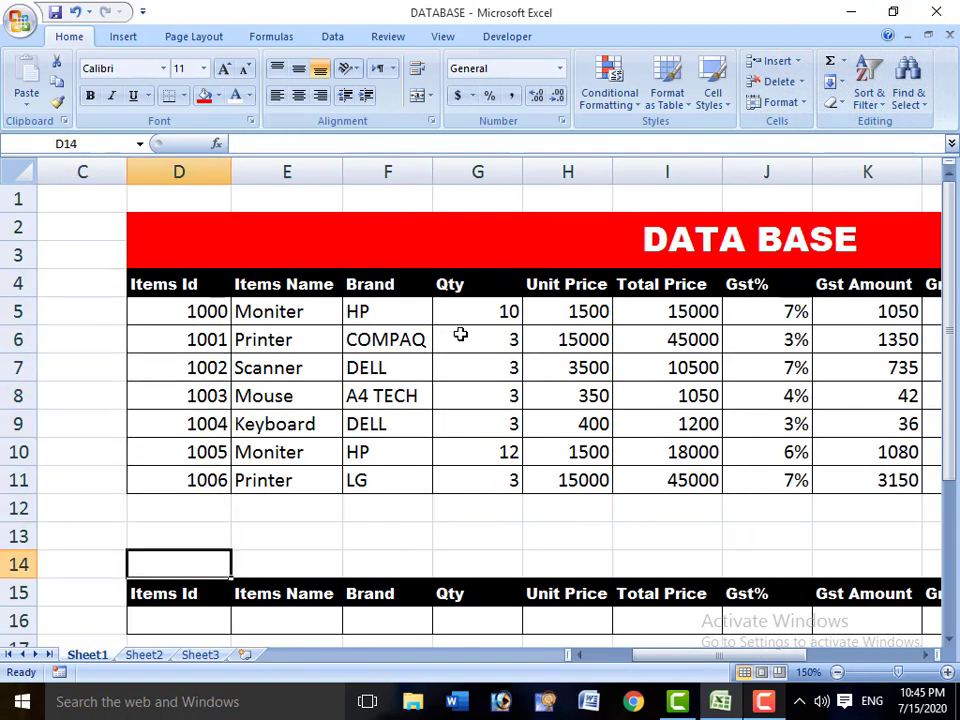
{"action": "key", "text": "Down"}
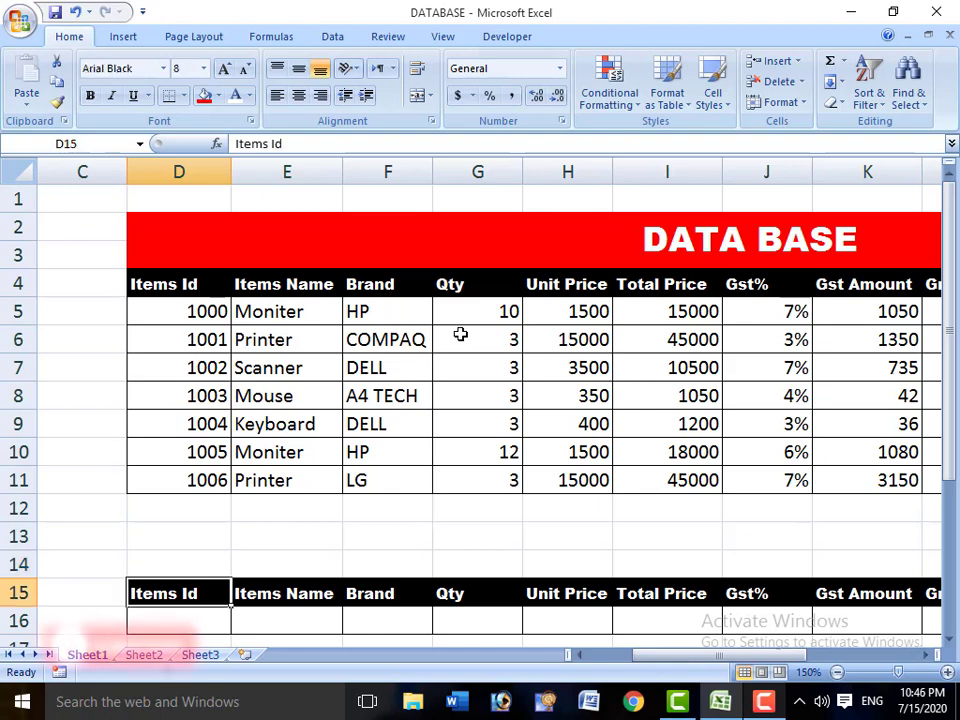
{"action": "left_click", "coordinate": [837, 672]}
{"action": "left_click", "coordinate": [837, 672]}
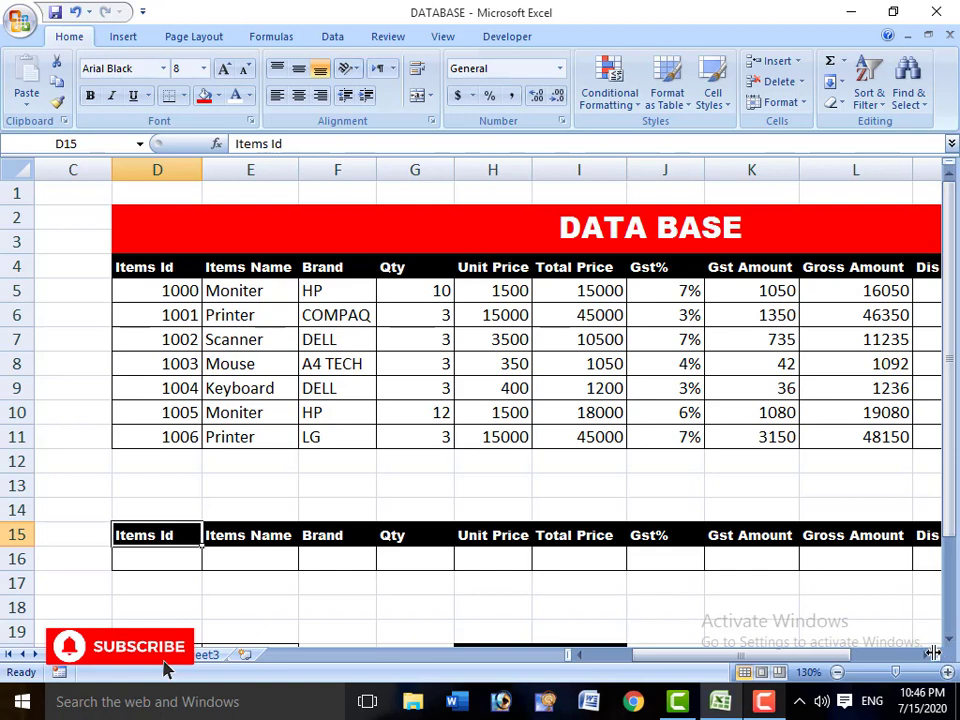
{"action": "left_click", "coordinate": [926, 655]}
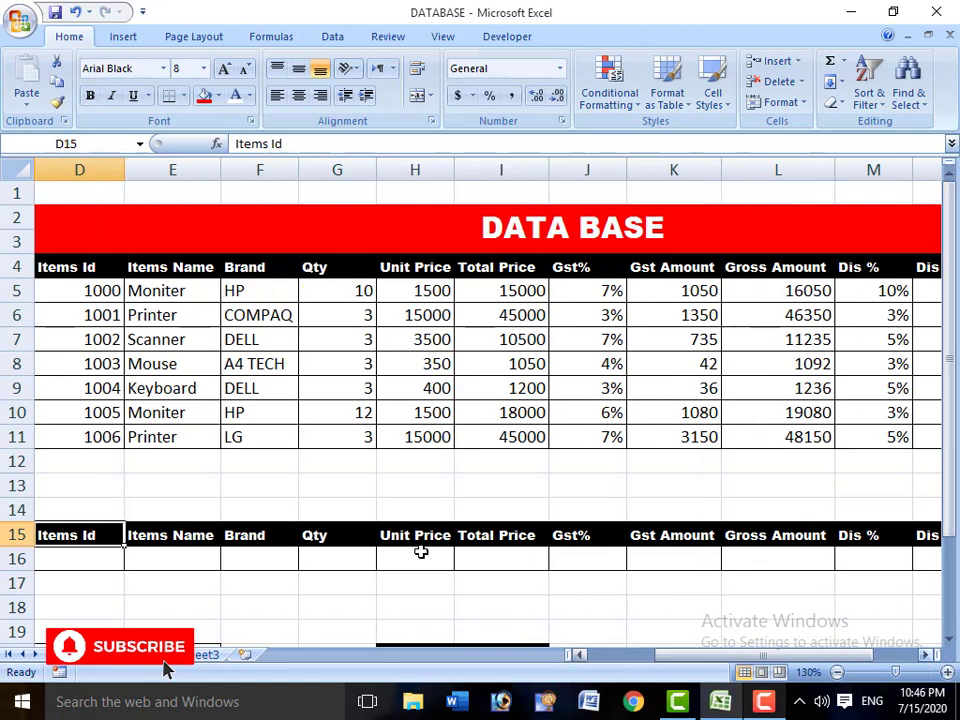
{"action": "left_click", "coordinate": [85, 560]}
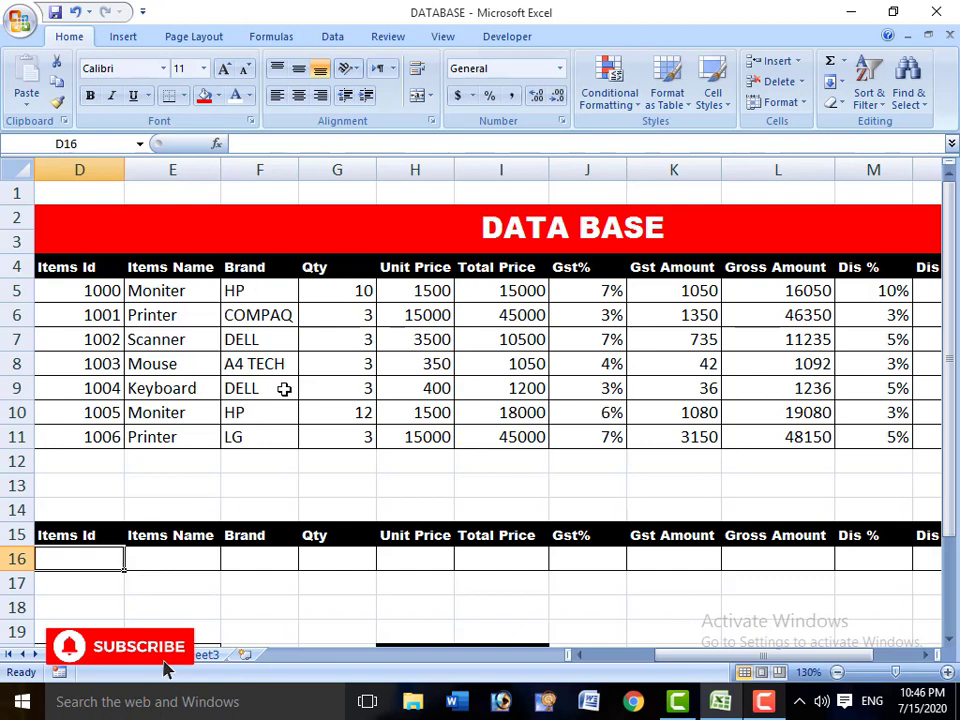
- Clear the existing DSUM, DMAX, DMIN, DAVERAGE and DCOUNT formulas from E20:E24
{"action": "scroll", "coordinate": [284, 390], "scroll_direction": "down", "scroll_amount": 2}
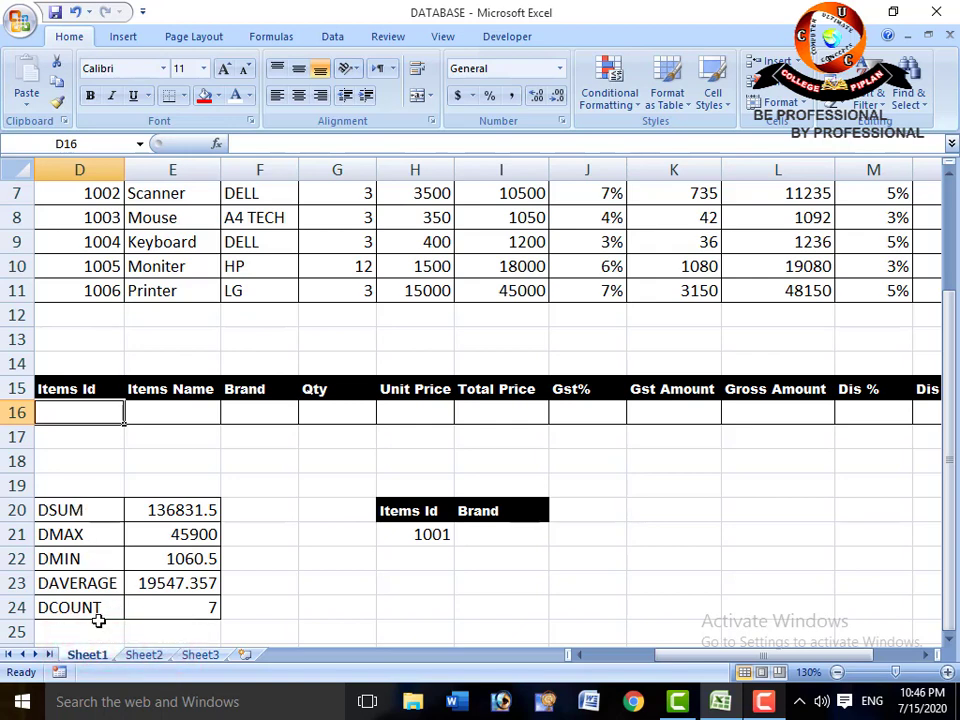
{"action": "left_click", "coordinate": [152, 508]}
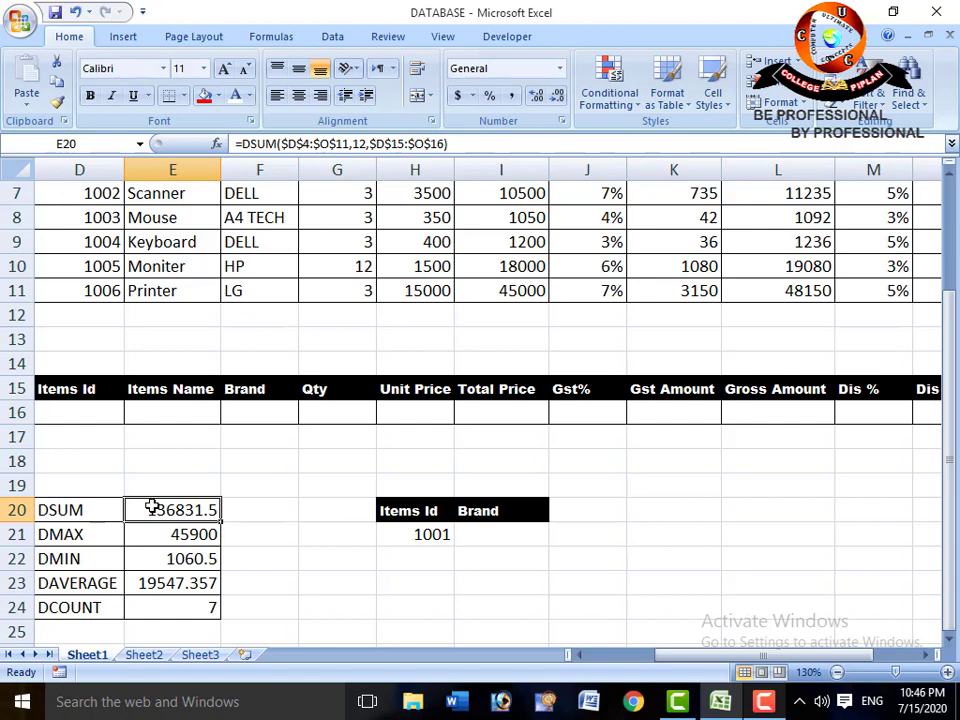
{"action": "key", "text": "Delete"}
{"action": "key", "text": "Down"}
{"action": "key", "text": "Delete"}
{"action": "key", "text": "Down"}
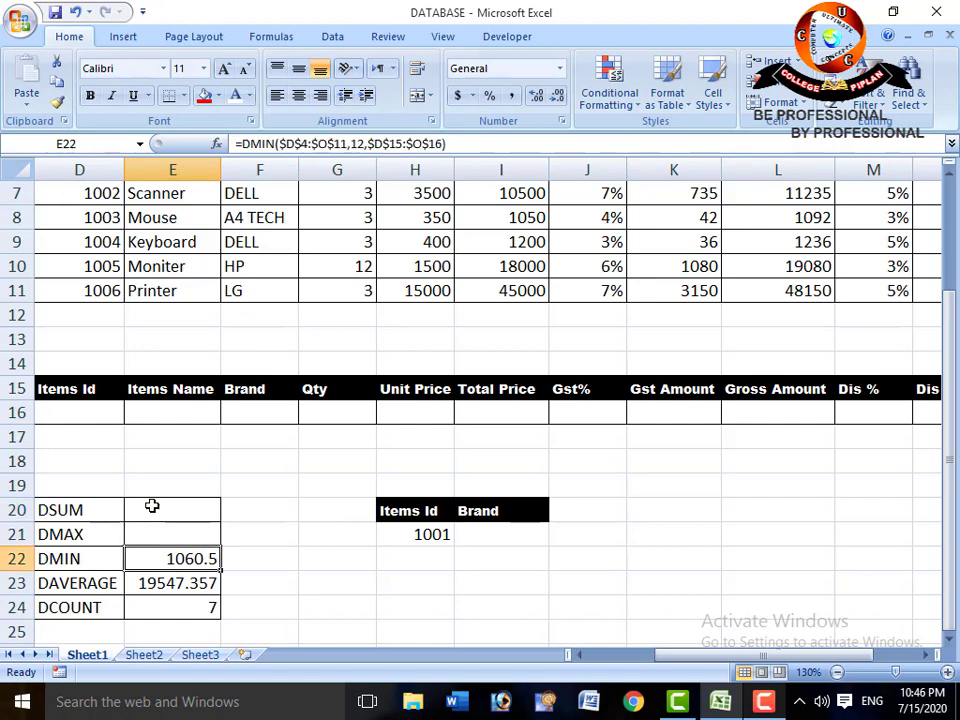
{"action": "key", "text": "Delete"}
{"action": "key", "text": "Down"}
{"action": "key", "text": "Delete"}
{"action": "key", "text": "Down"}
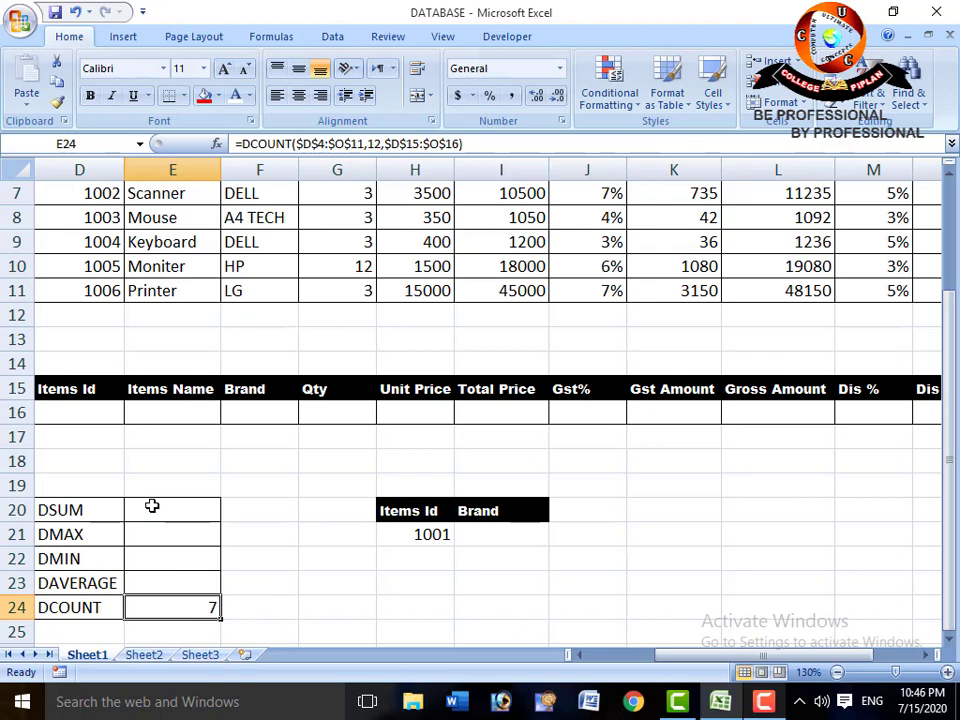
{"action": "key", "text": "Delete"}
- Go through the DSUM, DMAX, DMIN, DAVERAGE and DCOUNT rows of the summary table one by one
{"action": "key", "text": "Up"}
{"action": "key", "text": "Up"}
{"action": "key", "text": "Up"}
{"action": "key", "text": "Up"}
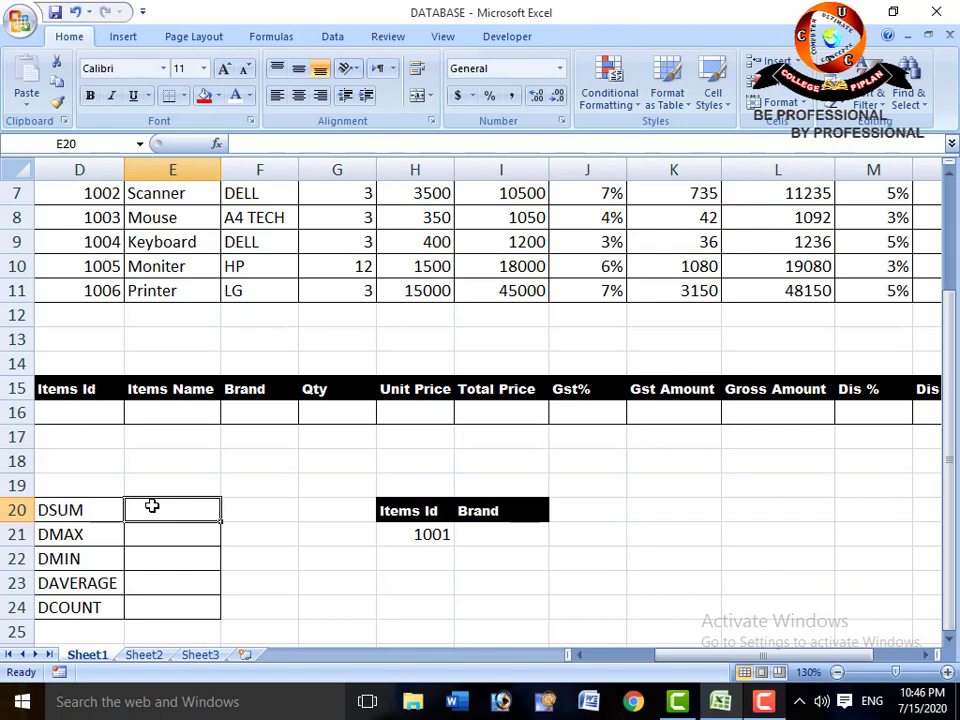
{"action": "key", "text": "Down"}
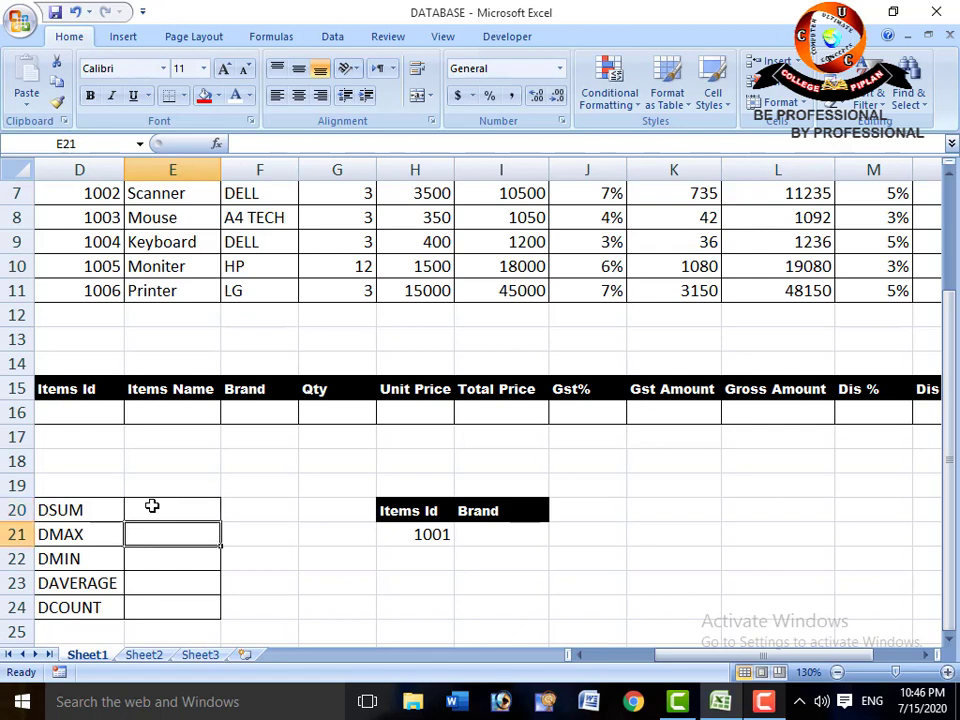
{"action": "key", "text": "Down"}
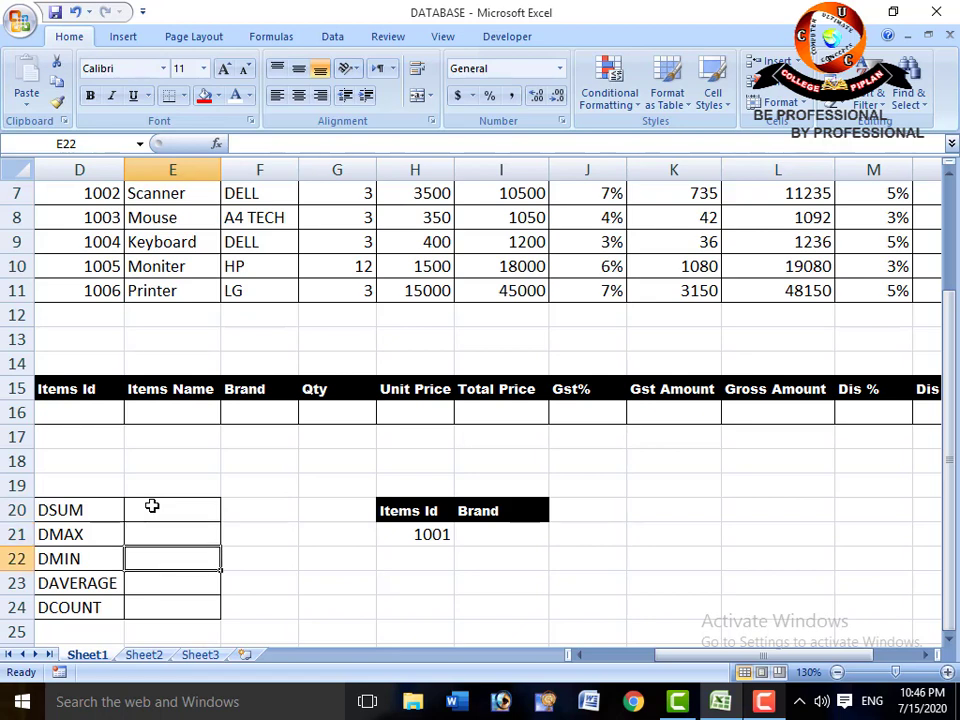
{"action": "key", "text": "Down"}
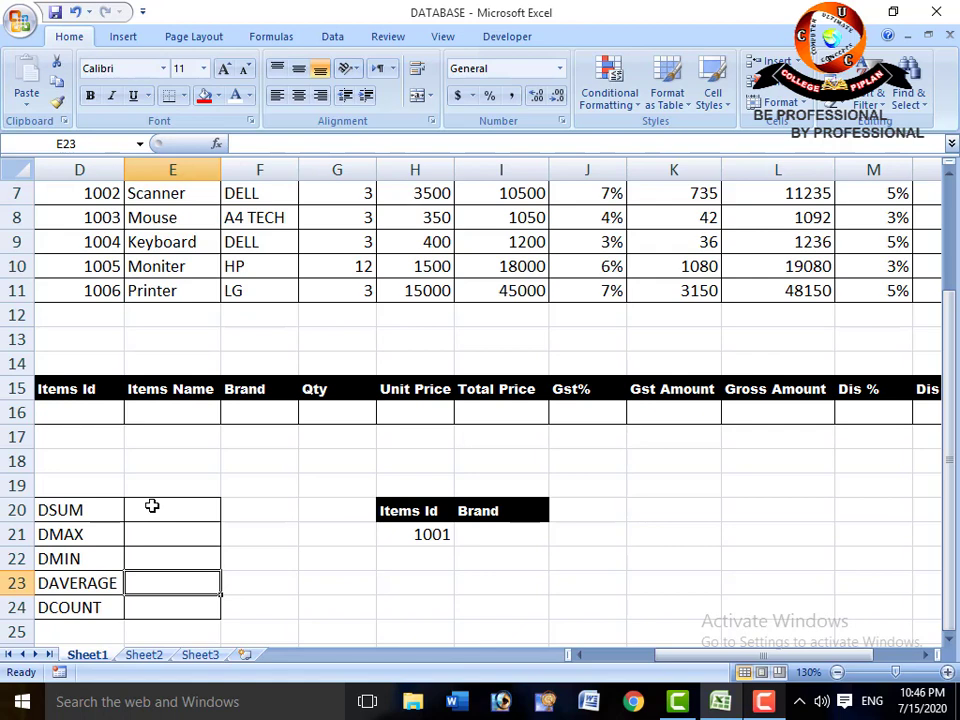
{"action": "key", "text": "Down"}
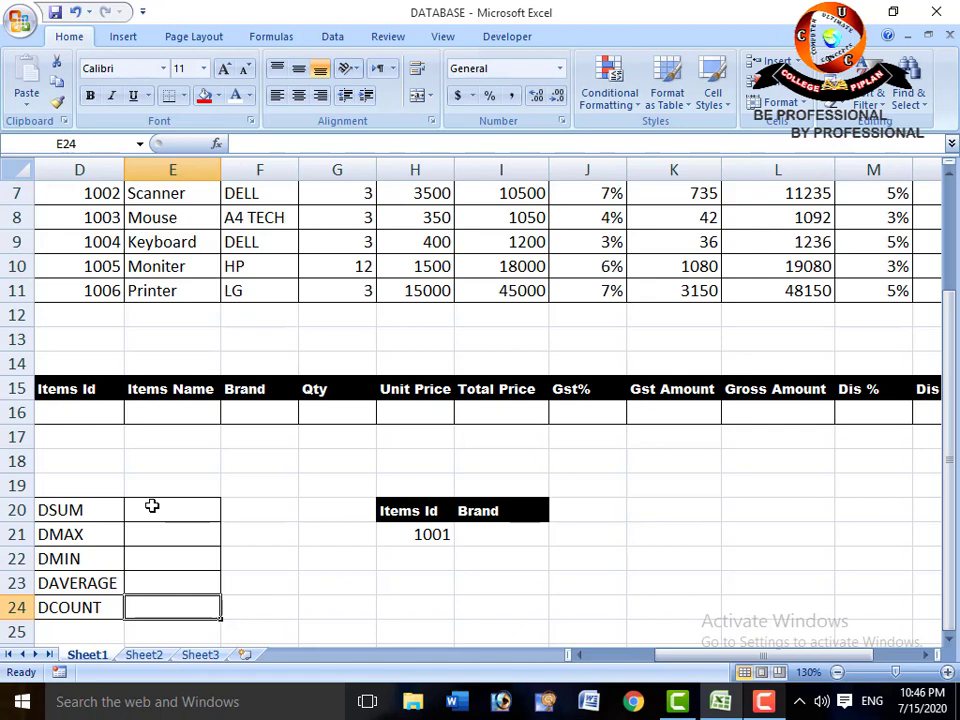
{"action": "key", "text": "Up"}
{"action": "key", "text": "Up"}
{"action": "key", "text": "Up"}
{"action": "key", "text": "Up"}
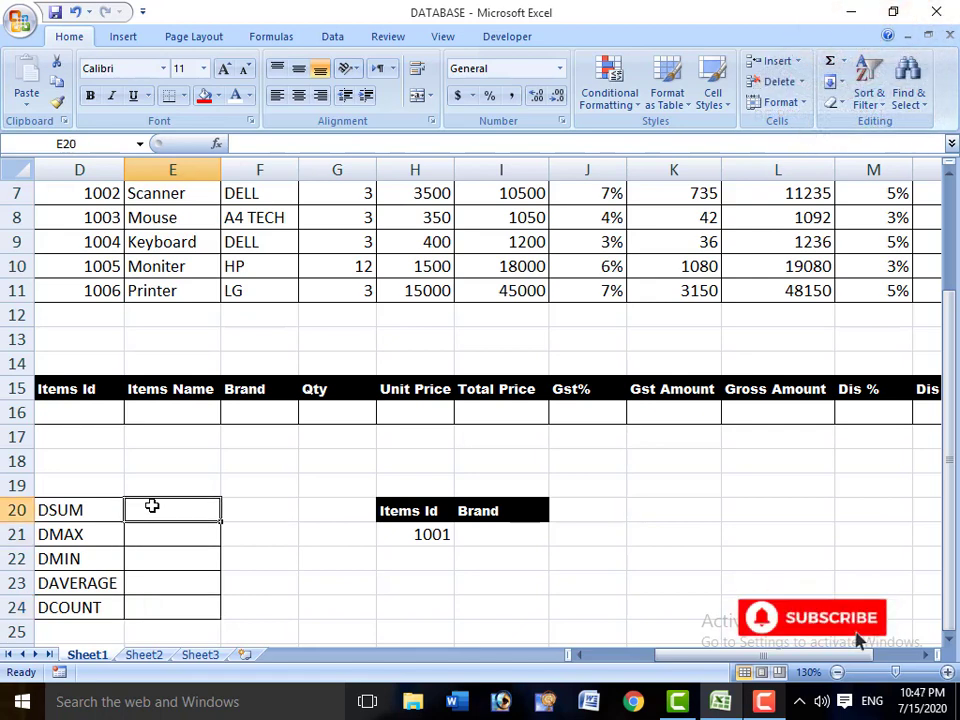
- Start a DSUM formula in E20 with the full item table D4:O11, headers included, as its database range
{"action": "type", "text": "=DS"}
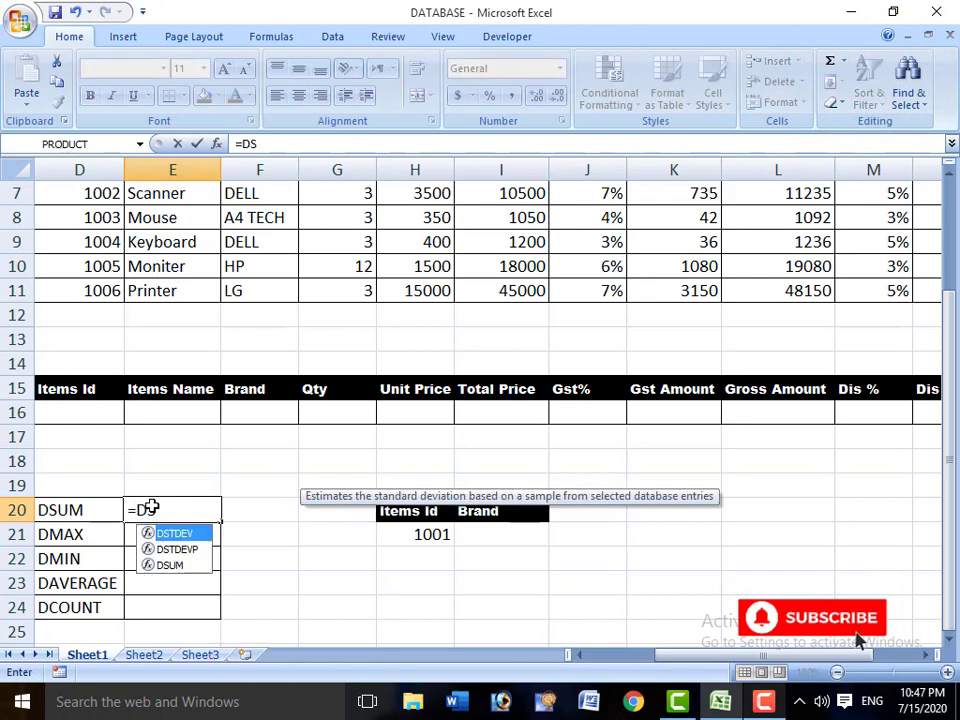
{"action": "type", "text": "UM("}
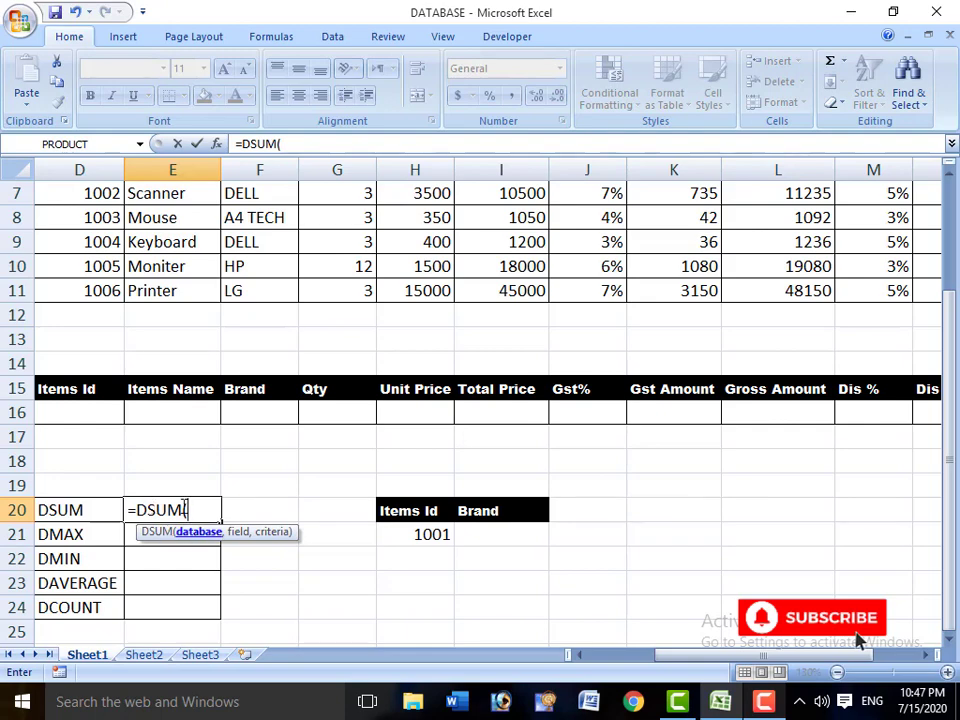
{"action": "scroll", "coordinate": [176, 489], "scroll_direction": "up", "scroll_amount": 2}
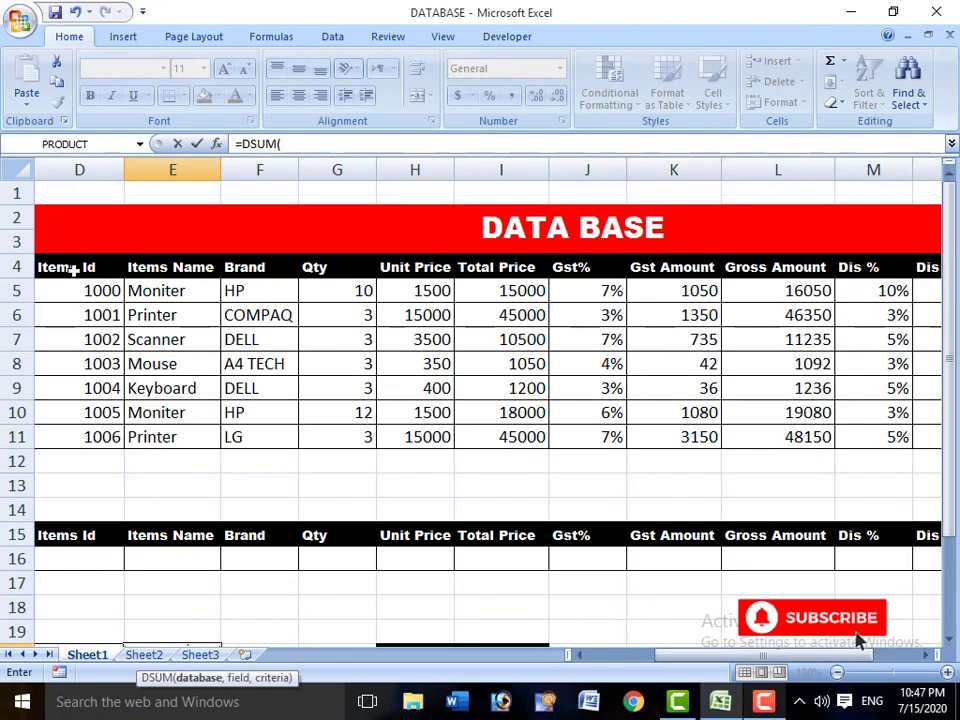
{"action": "left_click", "coordinate": [73, 268]}
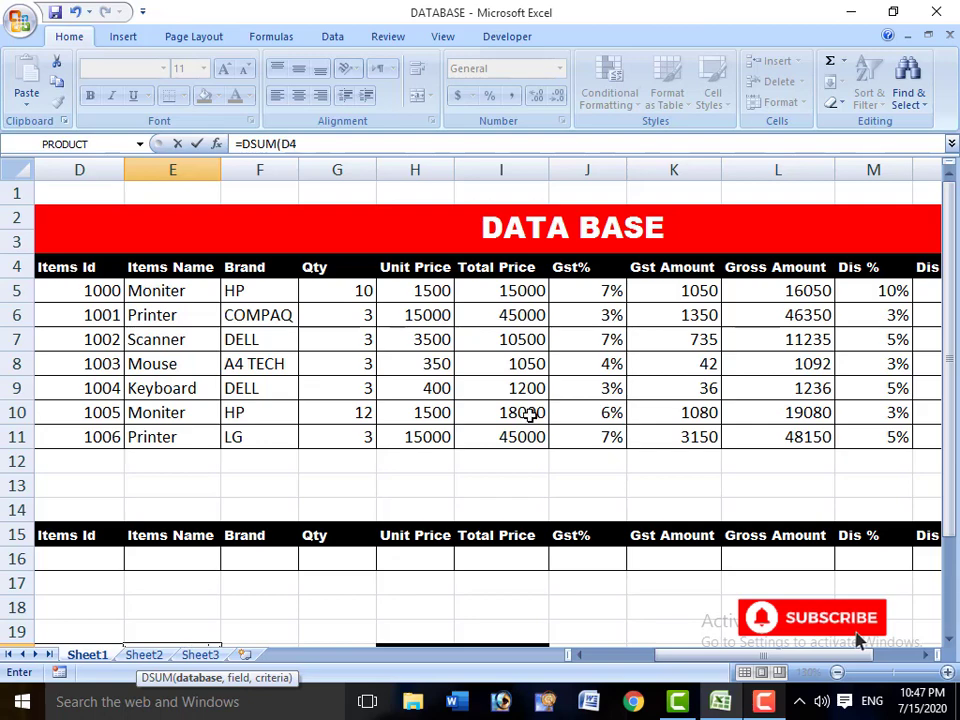
{"action": "left_click_drag", "start_coordinate": [530, 415], "coordinate": [827, 441]}
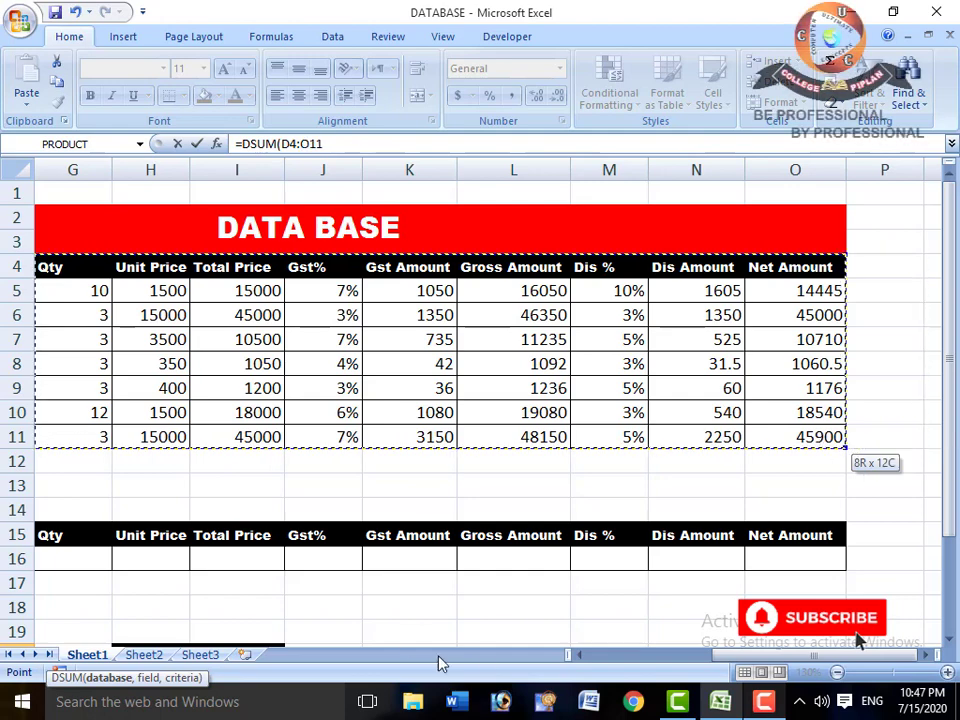
{"action": "left_click", "coordinate": [578, 657]}
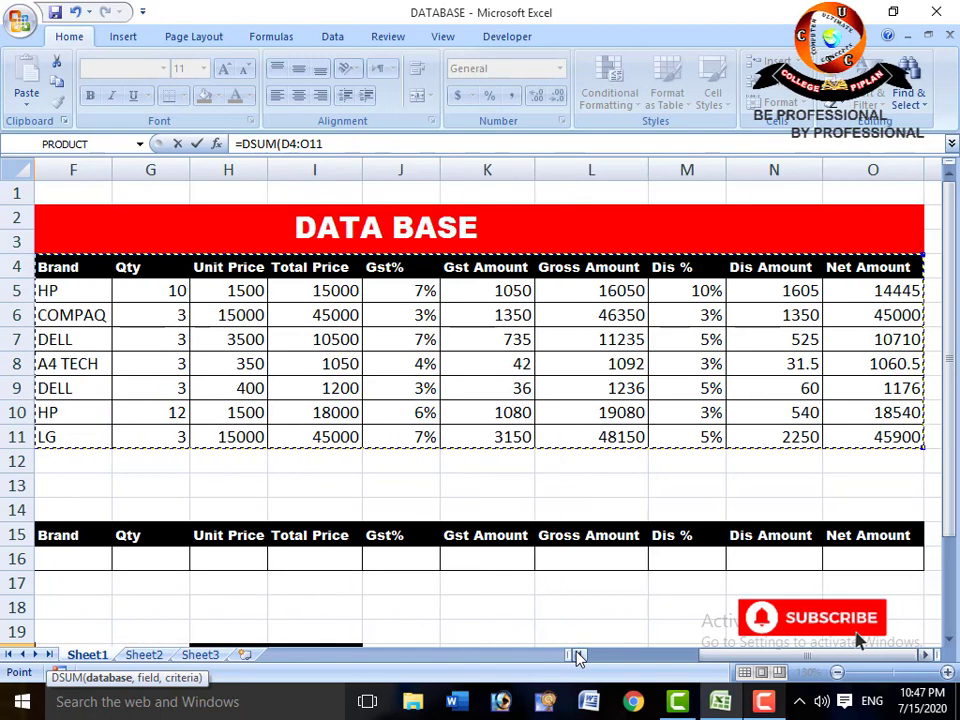
{"action": "left_click", "coordinate": [578, 657]}
{"action": "scroll", "coordinate": [488, 610], "scroll_direction": "down", "scroll_amount": 2}
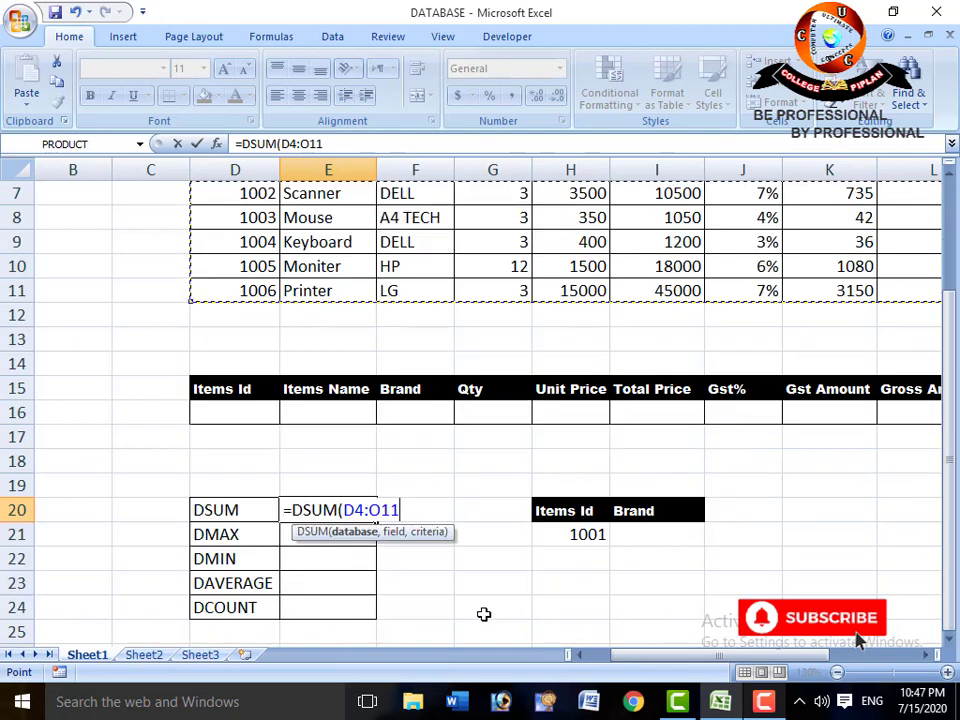
{"action": "type", "text": ","}
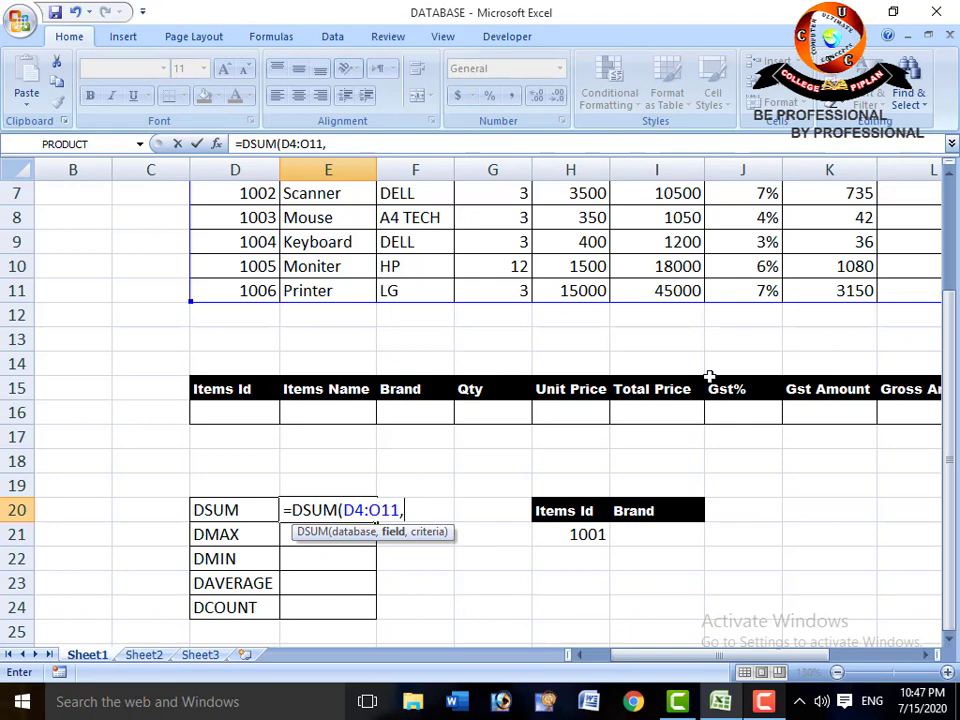
- Complete the DSUM formula with field number 12 for Net Amount and the criteria range D15:O16
{"action": "scroll", "coordinate": [709, 376], "scroll_direction": "up", "scroll_amount": 2}
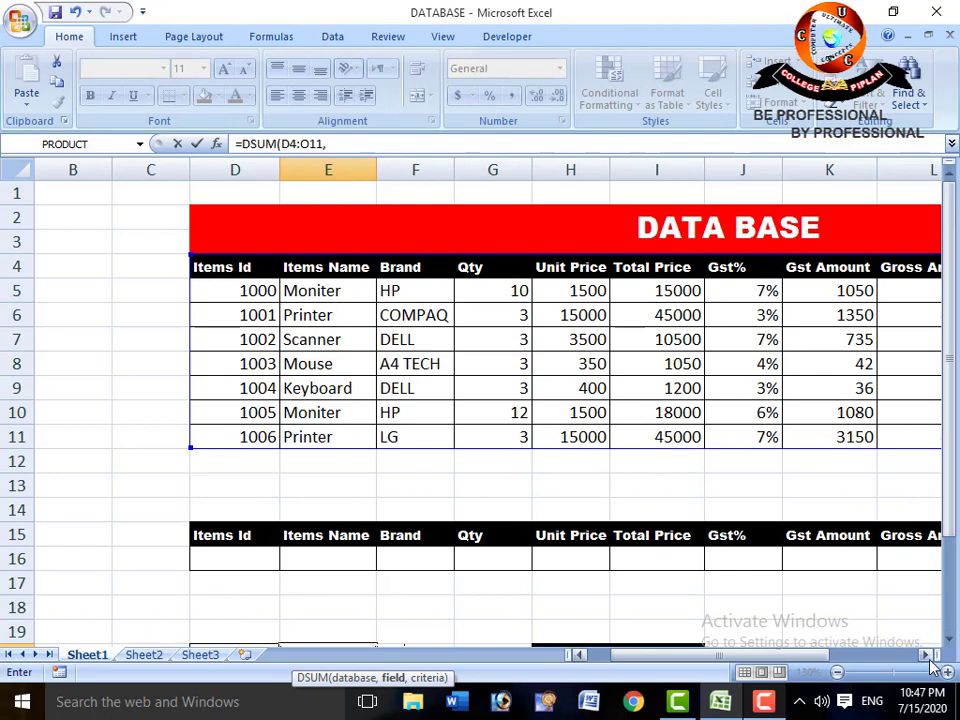
{"action": "left_click", "coordinate": [925, 655]}
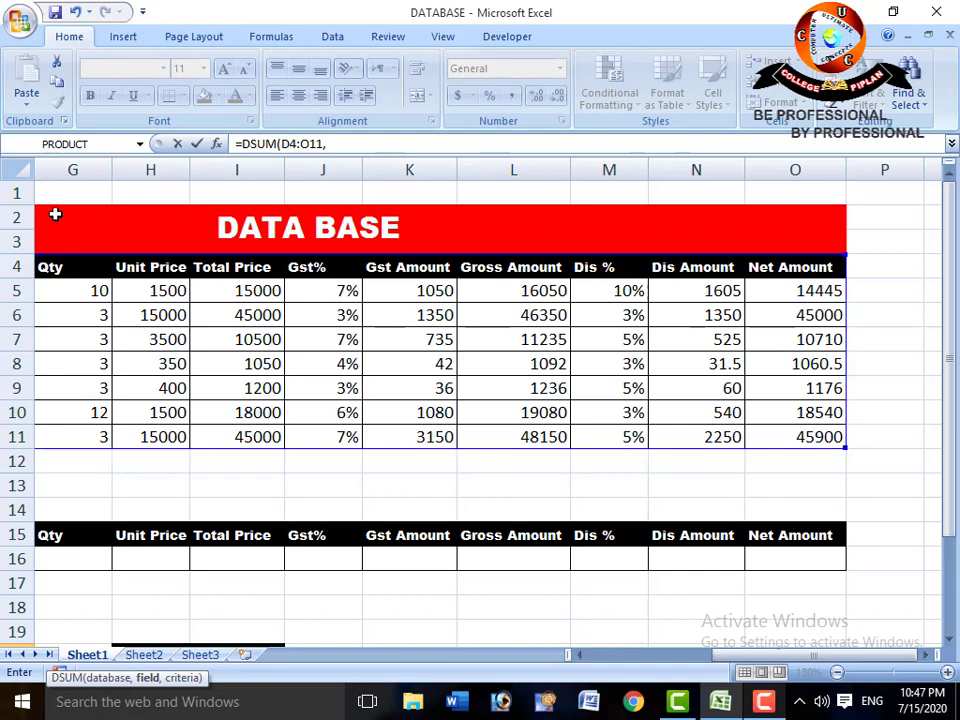
{"action": "left_click", "coordinate": [578, 655]}
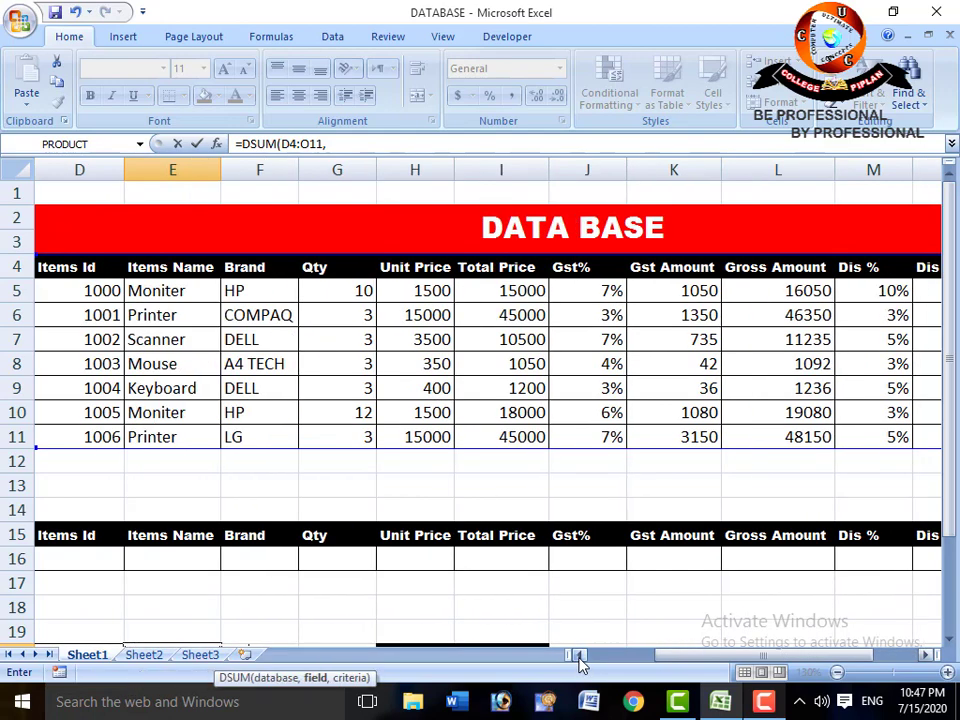
{"action": "scroll", "coordinate": [542, 559], "scroll_direction": "down", "scroll_amount": 1}
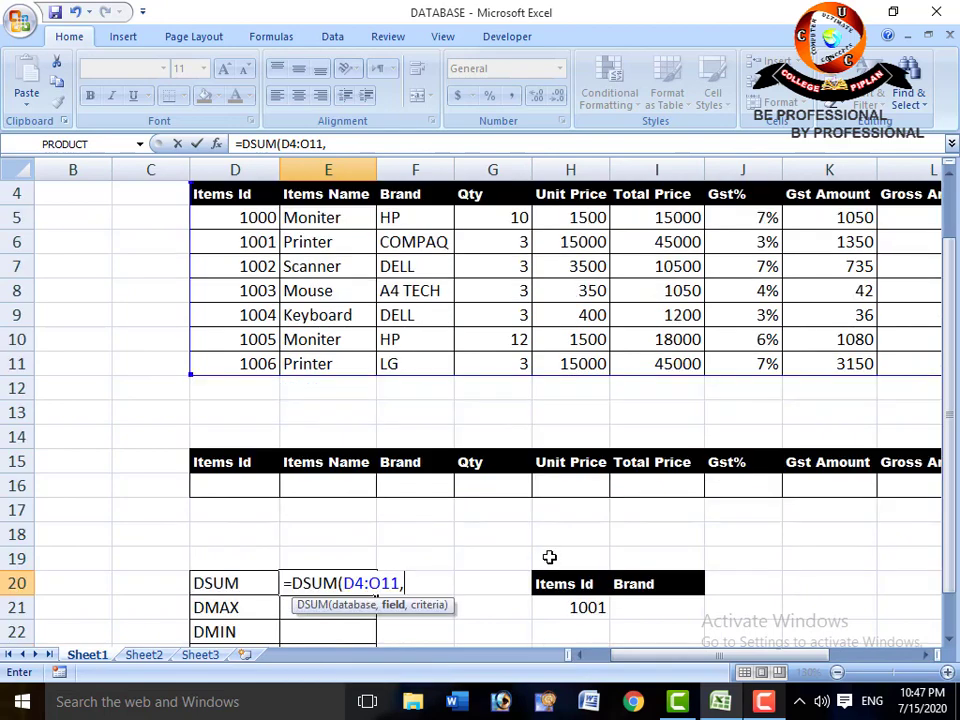
{"action": "type", "text": "12"}
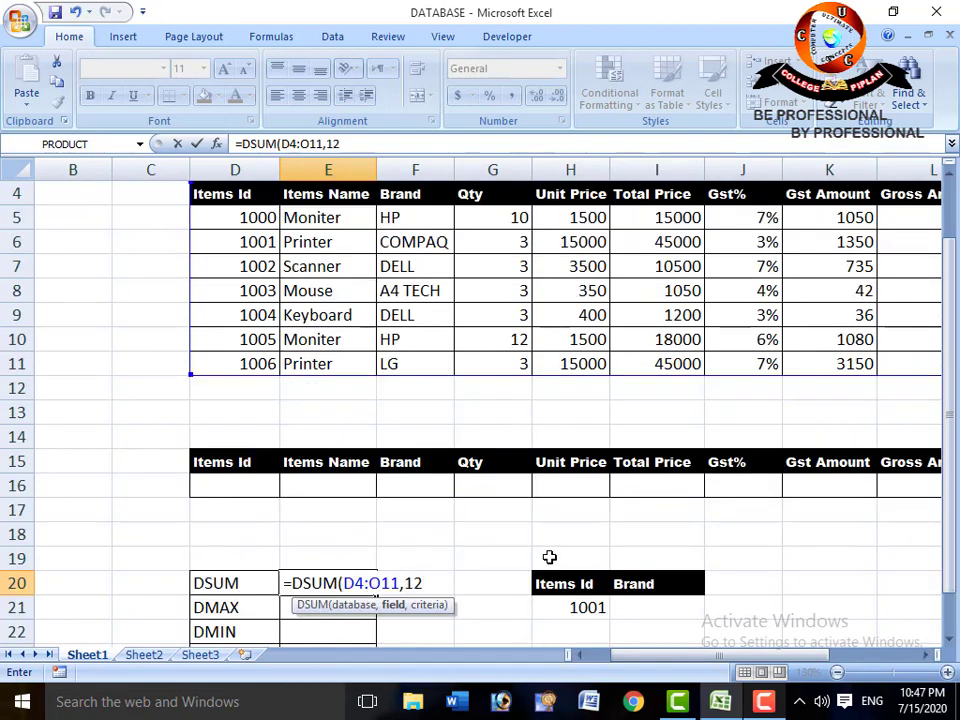
{"action": "type", "text": ","}
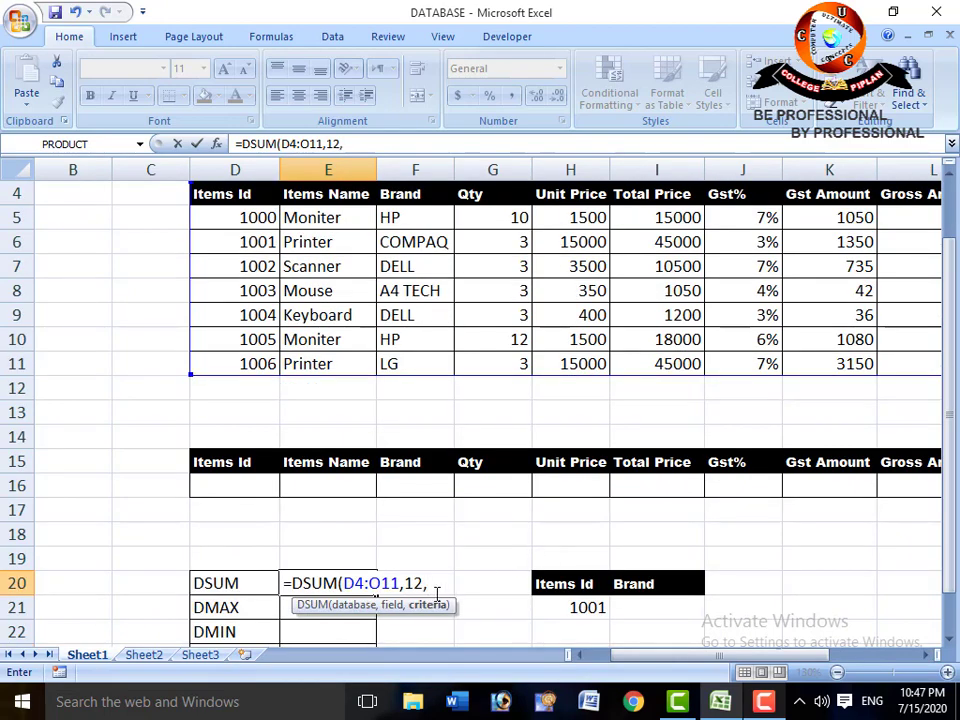
{"action": "left_click_drag", "start_coordinate": [237, 460], "coordinate": [818, 497]}
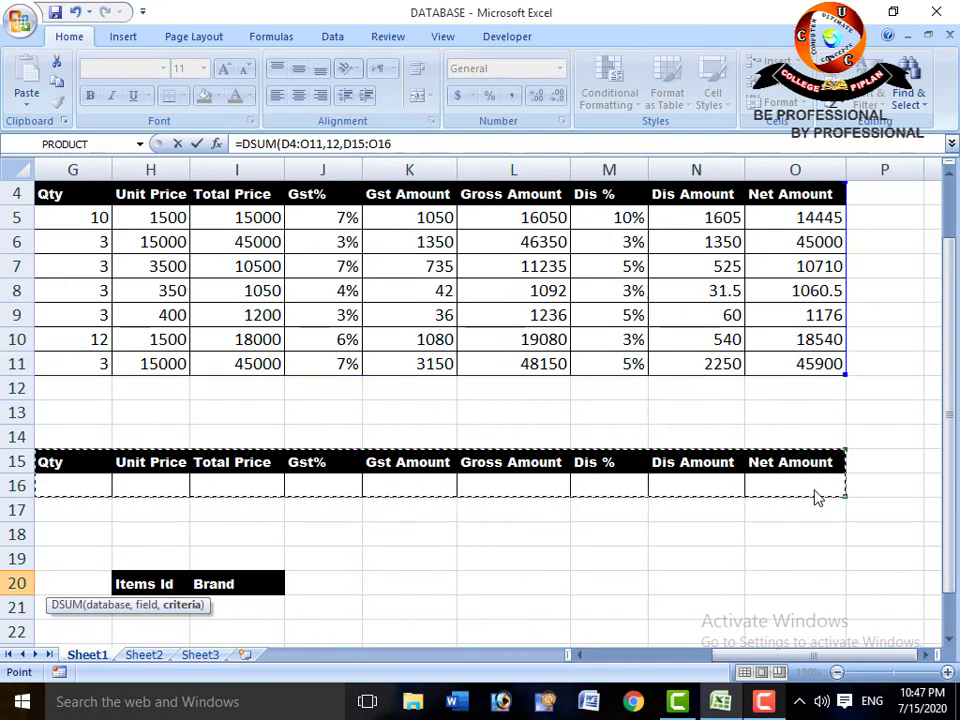
{"action": "key", "text": "Return"}
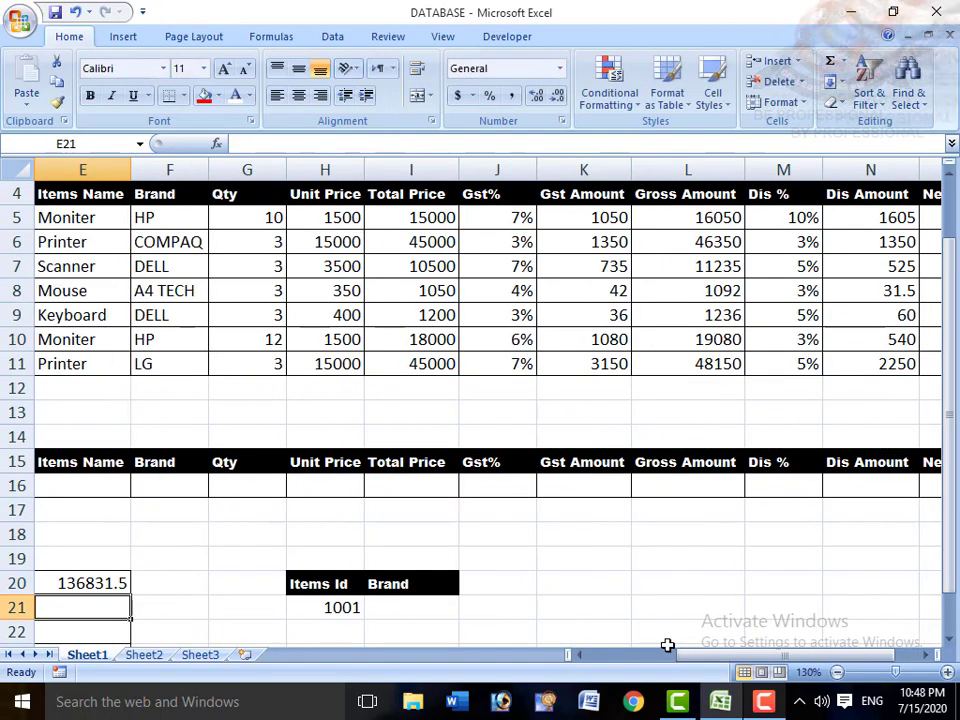
- Enter 1000 as the Items Id criterion in D16 and check the DSUM cell E20
{"action": "left_click", "coordinate": [583, 657]}
{"action": "left_click", "coordinate": [583, 657]}
{"action": "left_click", "coordinate": [583, 657]}
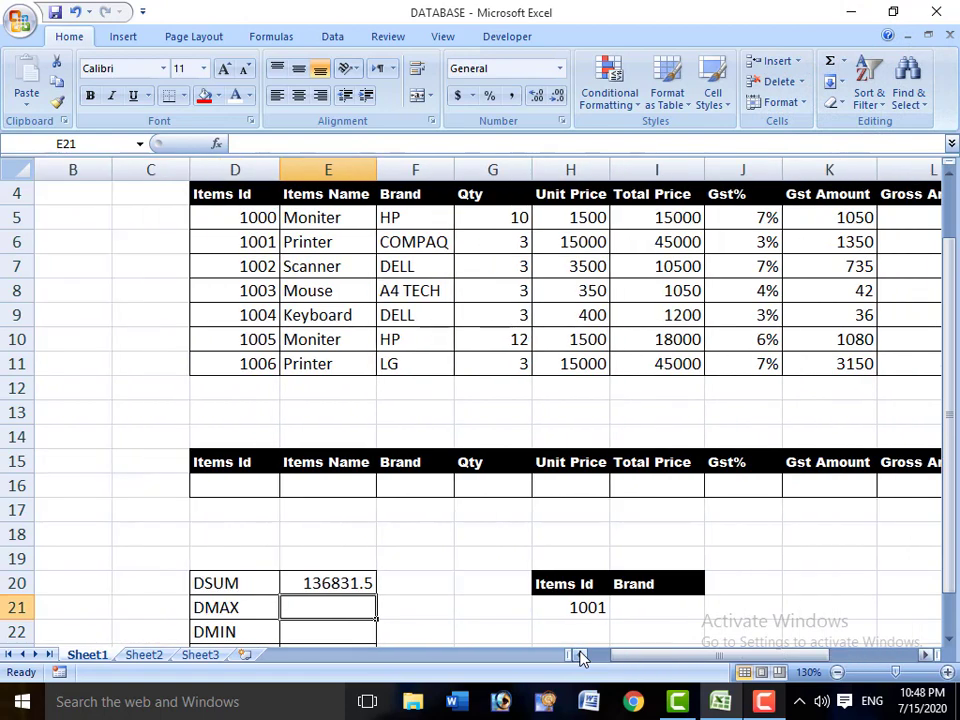
{"action": "scroll", "coordinate": [330, 581], "scroll_direction": "down", "scroll_amount": 1}
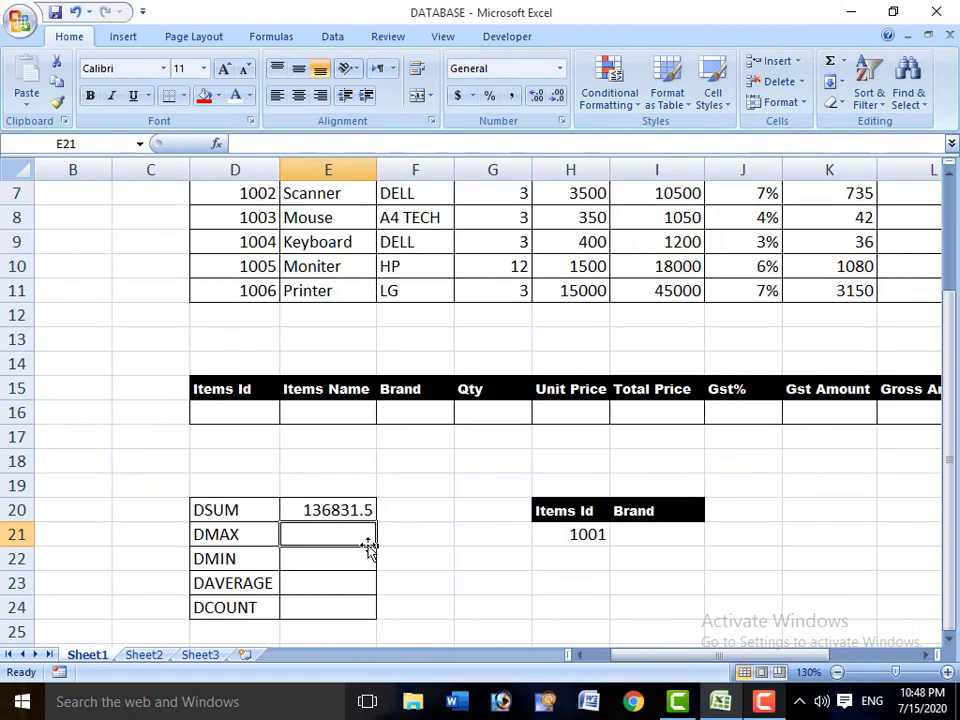
{"action": "scroll", "coordinate": [236, 481], "scroll_direction": "up", "scroll_amount": 1}
{"action": "left_click", "coordinate": [236, 481]}
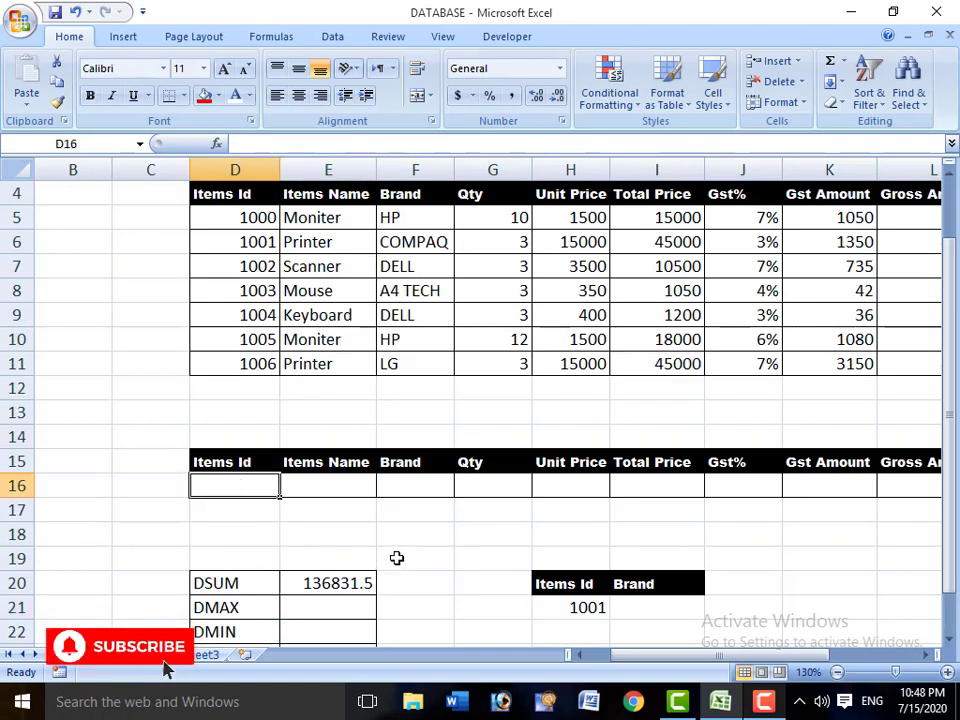
{"action": "type", "text": "1000"}
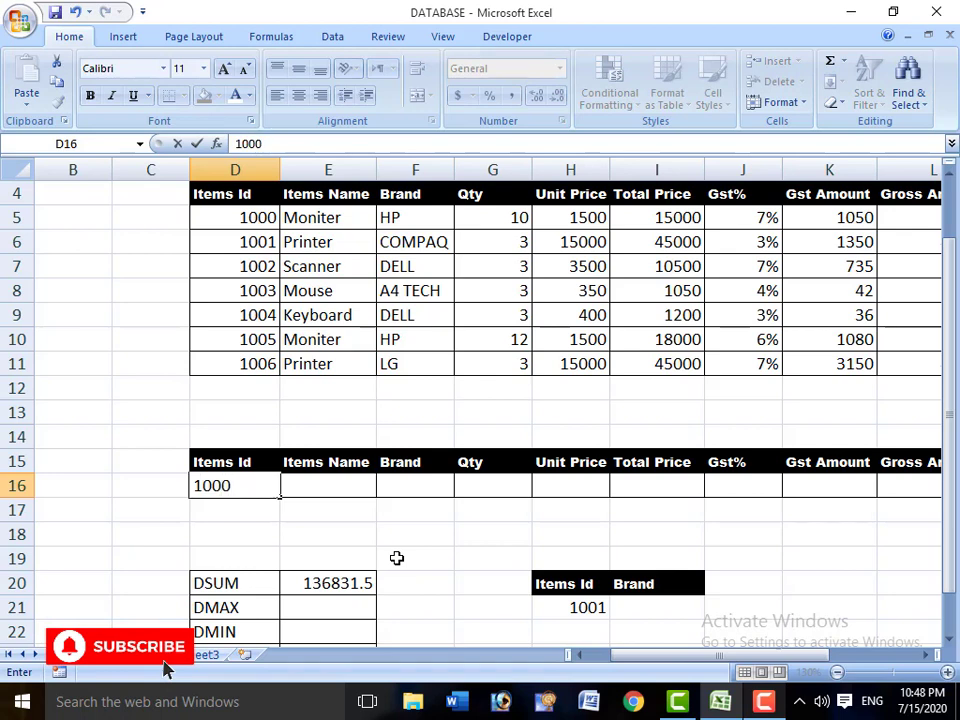
{"action": "key", "text": "Return"}
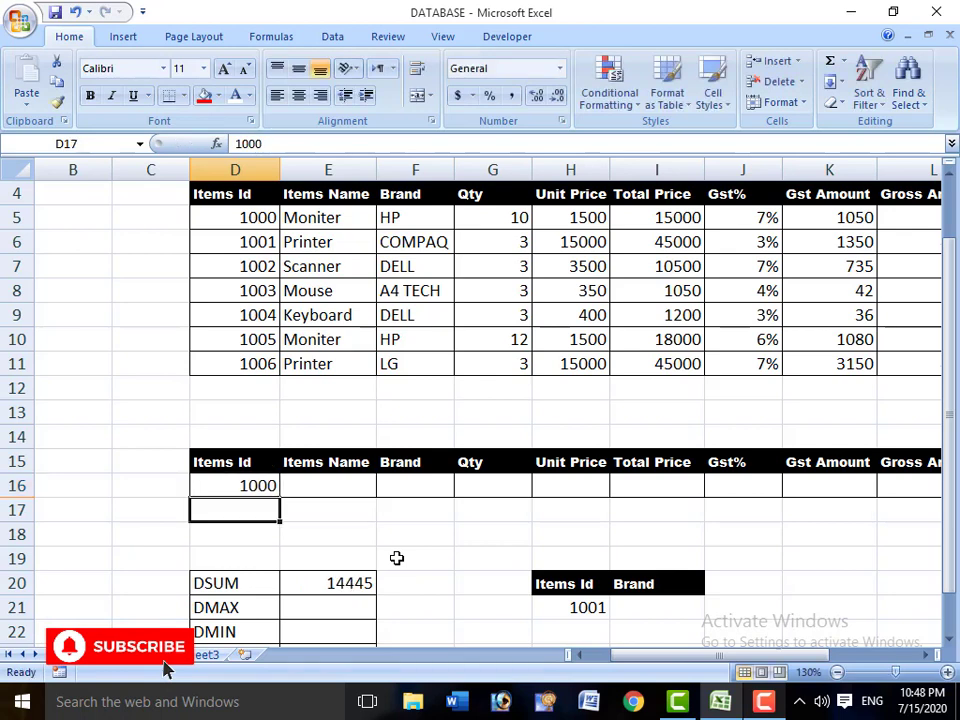
{"action": "key", "text": "Return"}
{"action": "key", "text": "Down"}
{"action": "key", "text": "Down"}
{"action": "key", "text": "Right"}
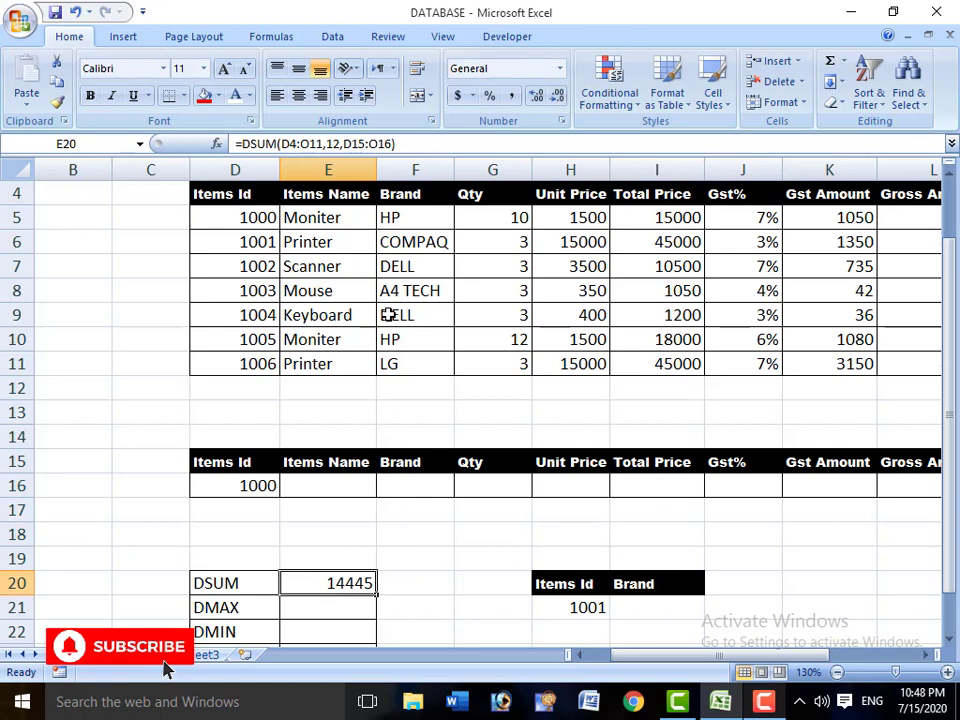
- Follow the record with Items Id 1000 across to its Net Amount and back to compare it with the DSUM result
{"action": "left_click", "coordinate": [343, 224]}
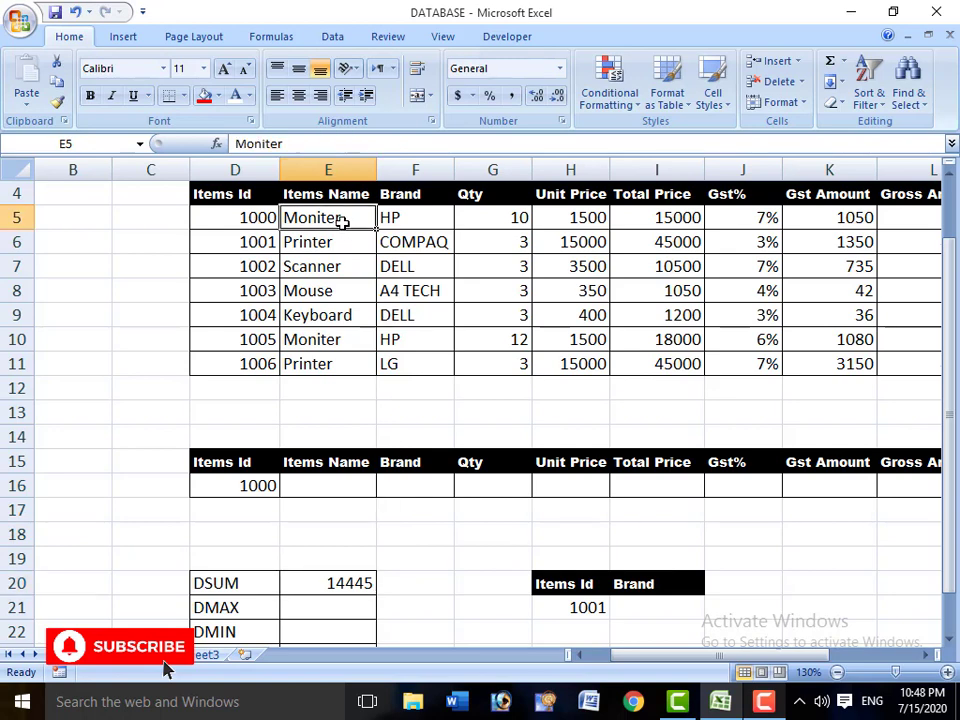
{"action": "key", "text": "Right"}
{"action": "key", "text": "Right"}
{"action": "key", "text": "Right"}
{"action": "key", "text": "Right"}
{"action": "key", "text": "Right"}
{"action": "key", "text": "Right"}
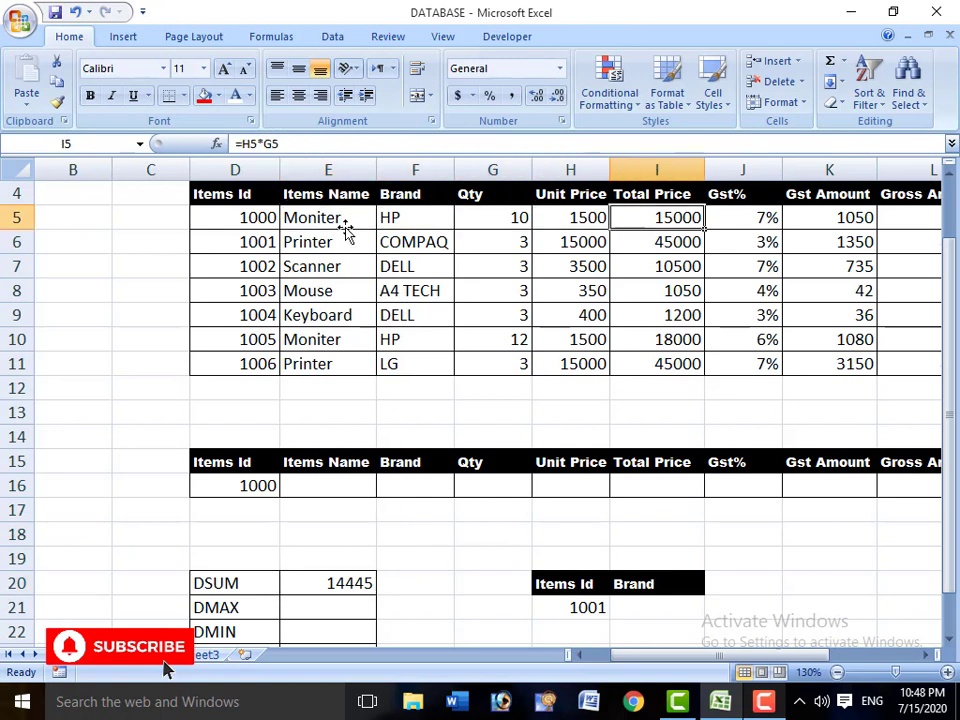
{"action": "key", "text": "Right"}
{"action": "key", "text": "Right"}
{"action": "key", "text": "Right"}
{"action": "key", "text": "Right"}
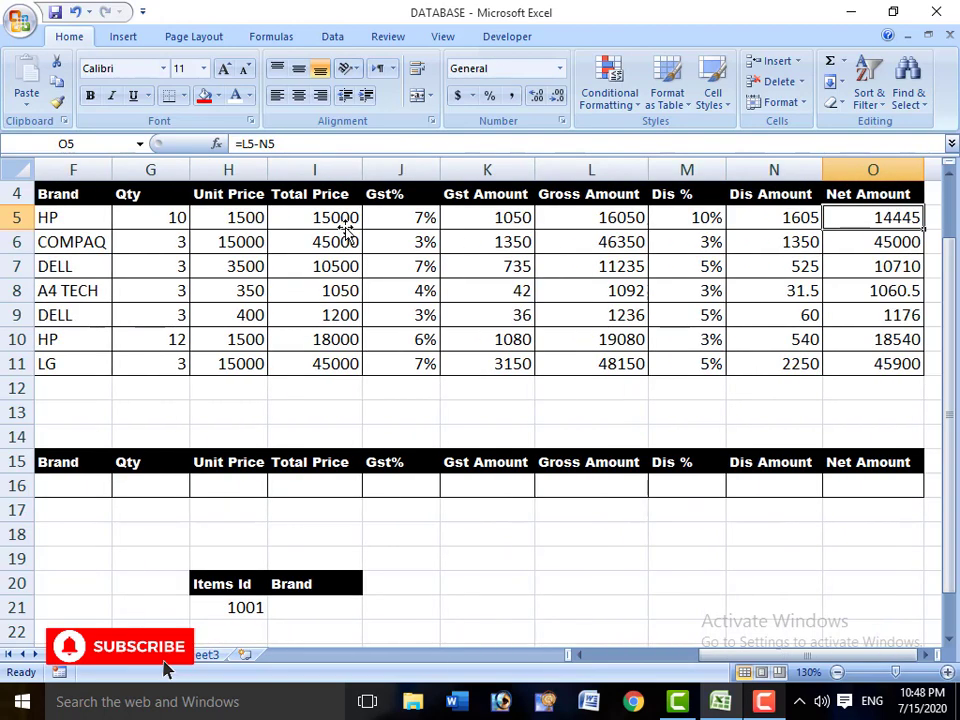
{"action": "key", "text": "Left"}
{"action": "key", "text": "Left"}
{"action": "key", "text": "Left"}
{"action": "key", "text": "Left"}
{"action": "key", "text": "Left"}
{"action": "key", "text": "Left"}
{"action": "key", "text": "Left"}
{"action": "key", "text": "Left"}
{"action": "key", "text": "Left"}
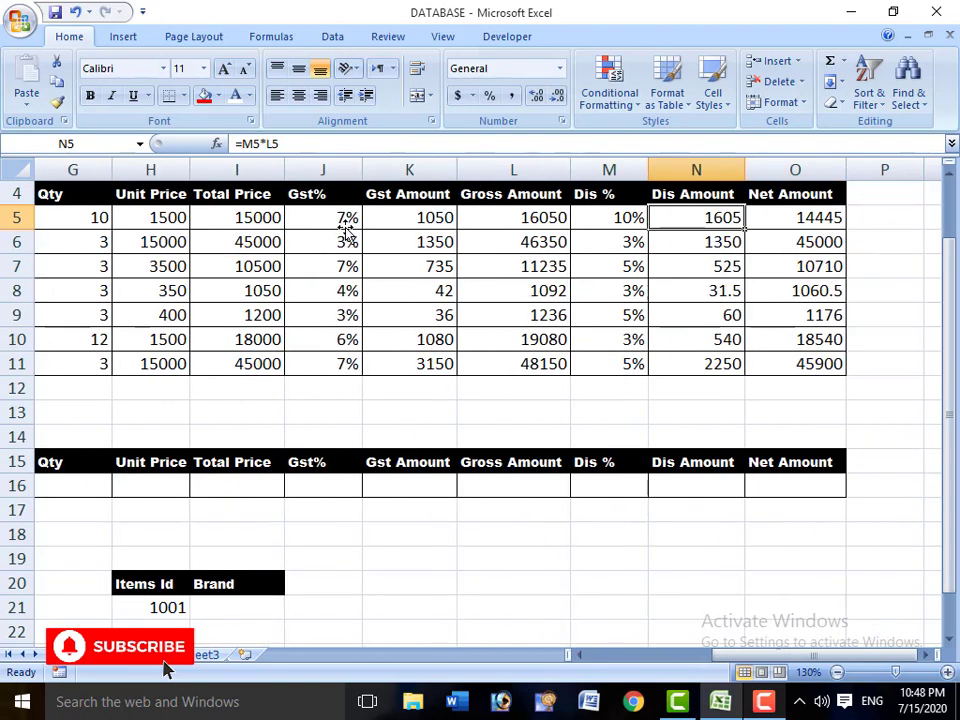
{"action": "key", "text": "Left"}
{"action": "key", "text": "Left"}
{"action": "key", "text": "Left"}
{"action": "key", "text": "Right"}
{"action": "key", "text": "Right"}
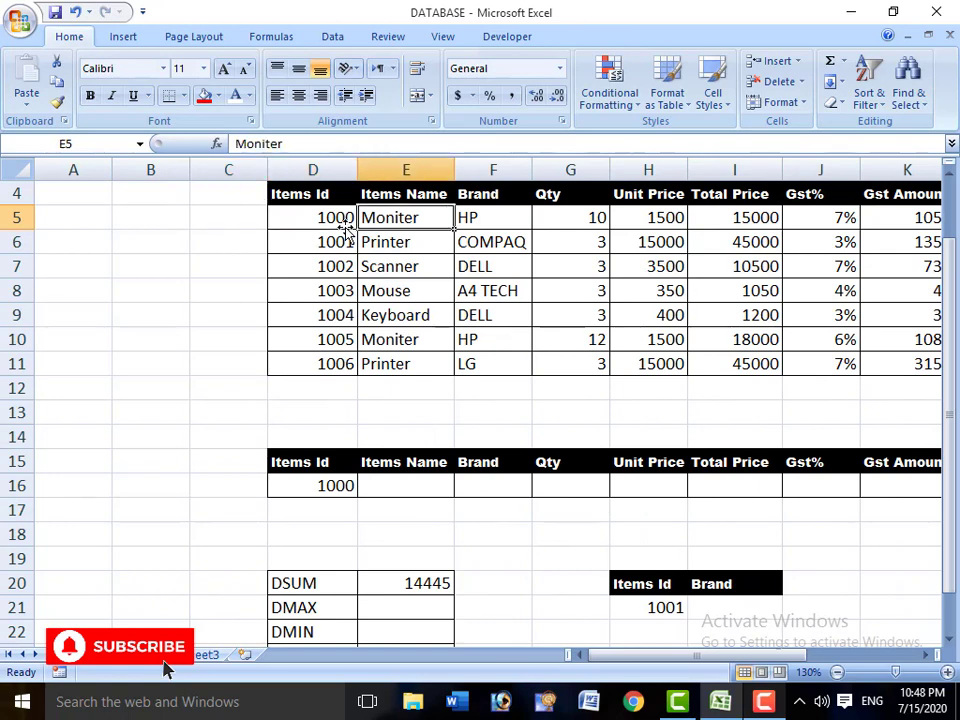
- Clear the Items Id criterion from D16
{"action": "key", "text": "Down"}
{"action": "key", "text": "Down"}
{"action": "key", "text": "Down"}
{"action": "key", "text": "Down"}
{"action": "key", "text": "Down"}
{"action": "key", "text": "Down"}
{"action": "key", "text": "Down"}
{"action": "key", "text": "Down"}
{"action": "key", "text": "Down"}
{"action": "key", "text": "Down"}
{"action": "key", "text": "Down"}
{"action": "key", "text": "Down"}
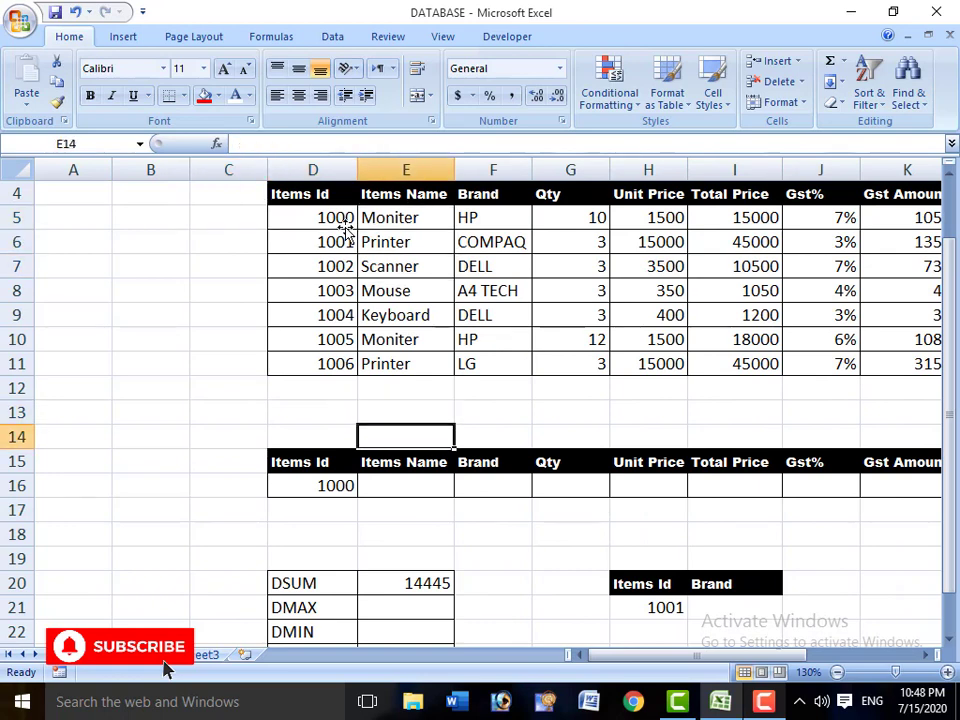
{"action": "key", "text": "Down"}
{"action": "key", "text": "Down"}
{"action": "key", "text": "Down"}
{"action": "key", "text": "Up"}
{"action": "key", "text": "Up"}
{"action": "key", "text": "Up"}
{"action": "key", "text": "Up"}
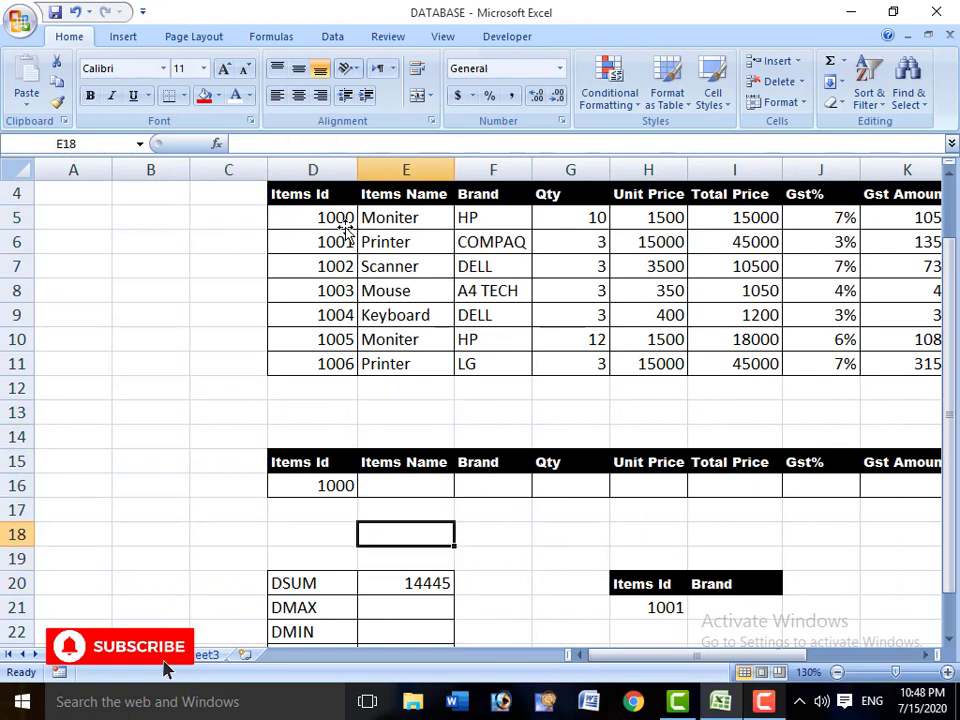
{"action": "key", "text": "Left"}
{"action": "key", "text": "Delete"}
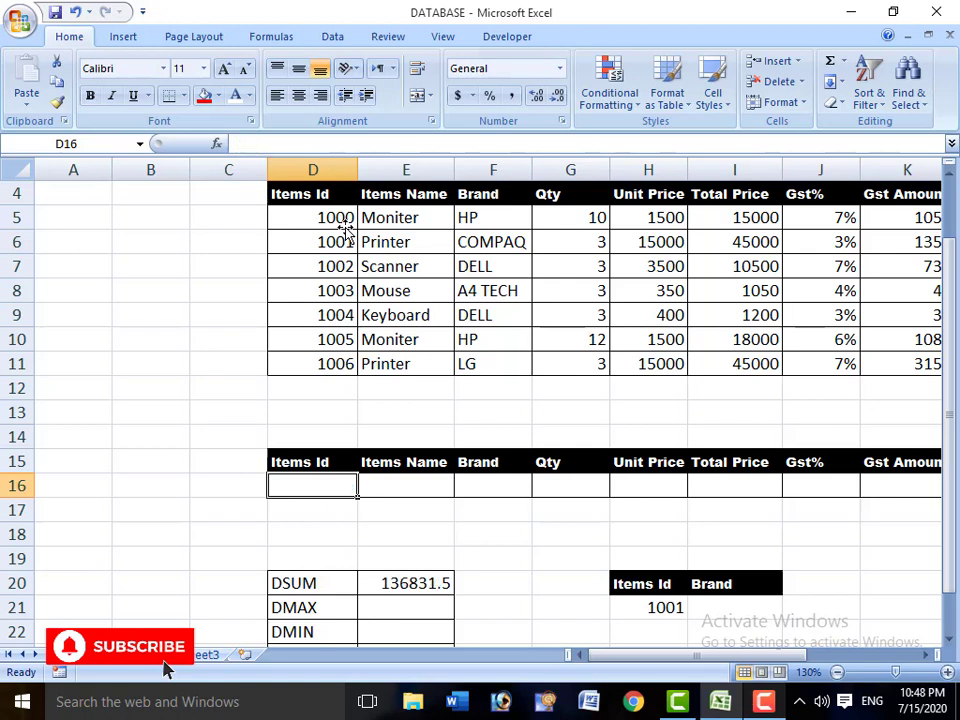
- Enter Moniter as the Items Name criterion in E16
{"action": "left_click", "coordinate": [437, 480]}
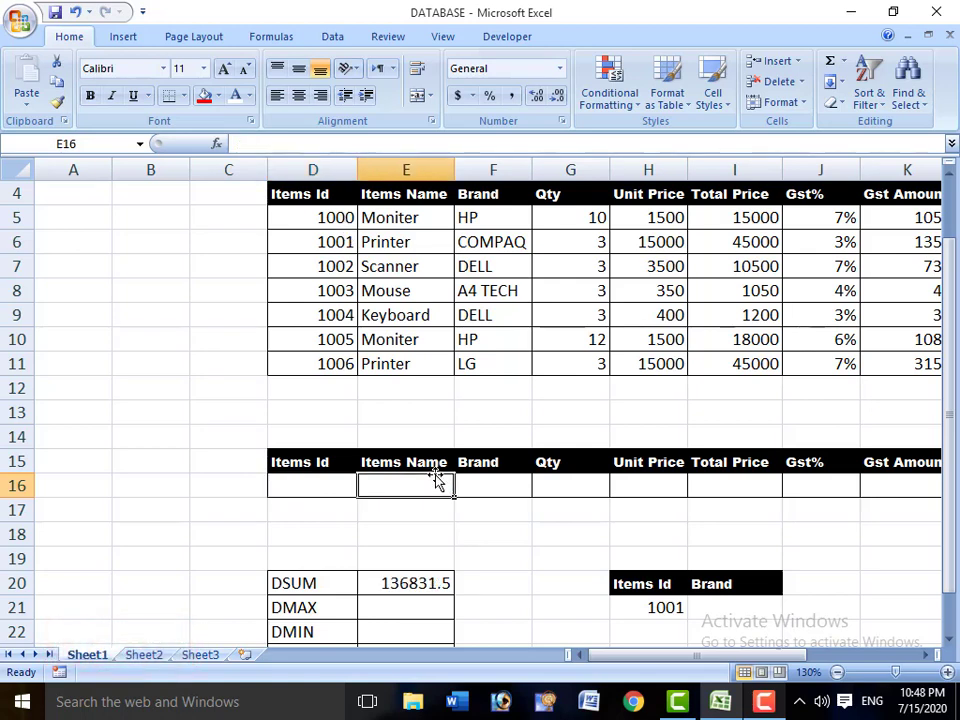
{"action": "type", "text": "Moniter"}
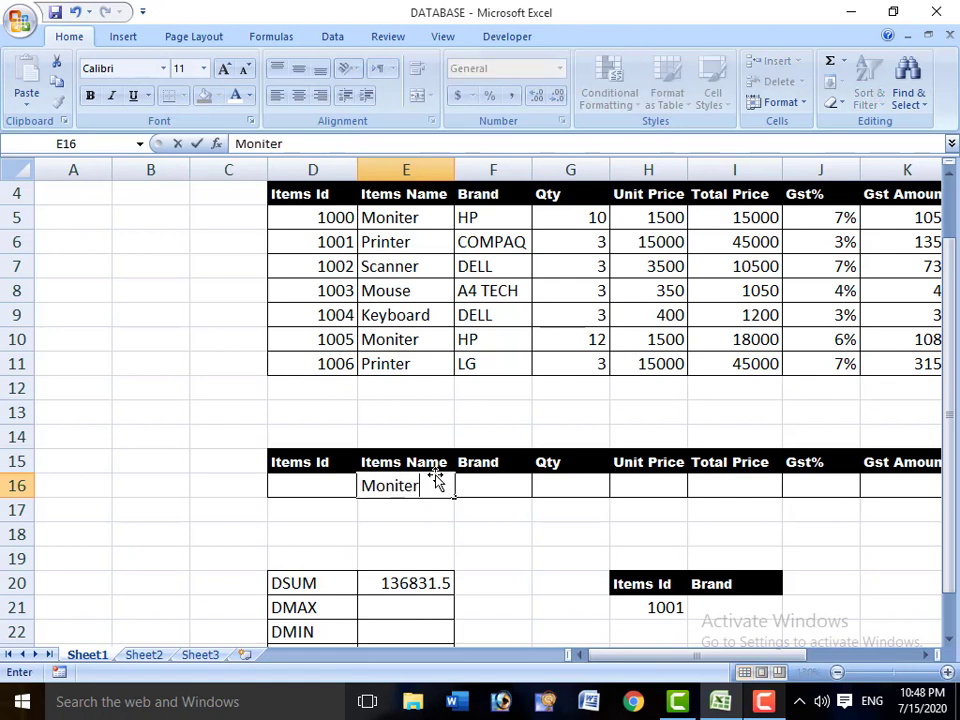
{"action": "key", "text": "Return"}
{"action": "left_click", "coordinate": [437, 480]}
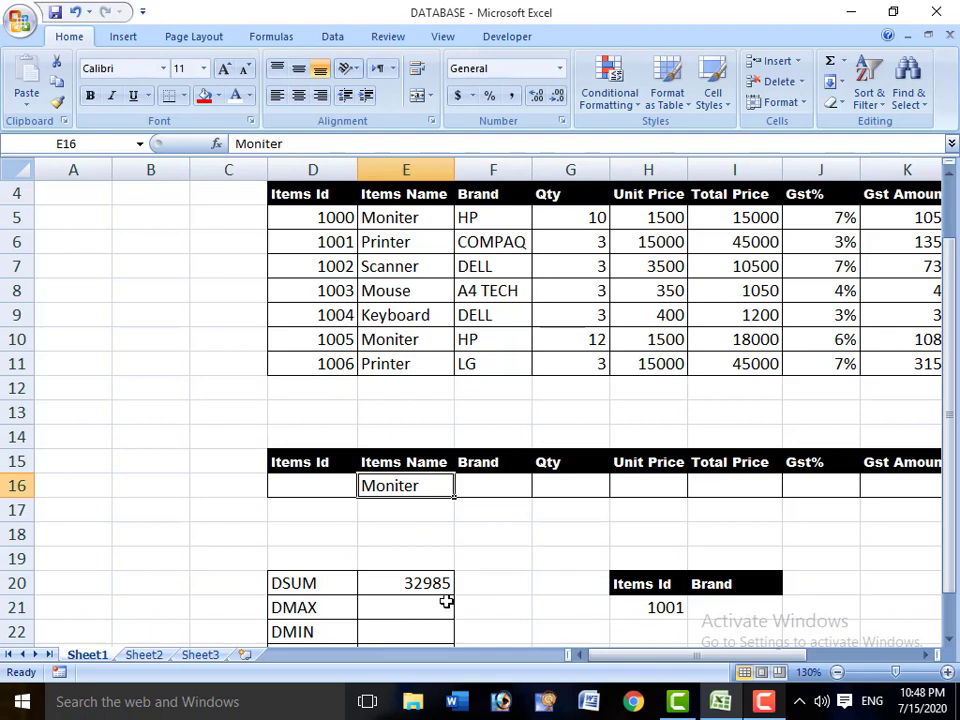
- Follow the first Moniter record in row 5 across to its Net Amount to check the DSUM result
{"action": "left_click", "coordinate": [403, 218]}
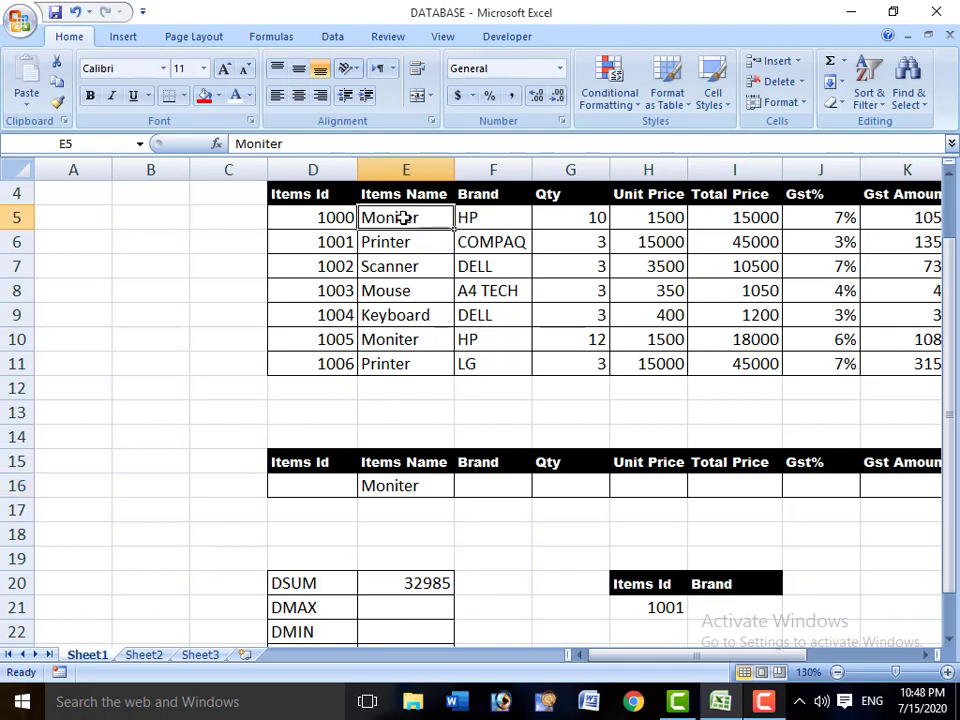
{"action": "key", "text": "Right"}
{"action": "key", "text": "Right"}
{"action": "key", "text": "Right"}
{"action": "key", "text": "Right"}
{"action": "key", "text": "Right"}
{"action": "key", "text": "Right"}
{"action": "key", "text": "Right"}
{"action": "key", "text": "Right"}
{"action": "key", "text": "Right"}
{"action": "key", "text": "Right"}
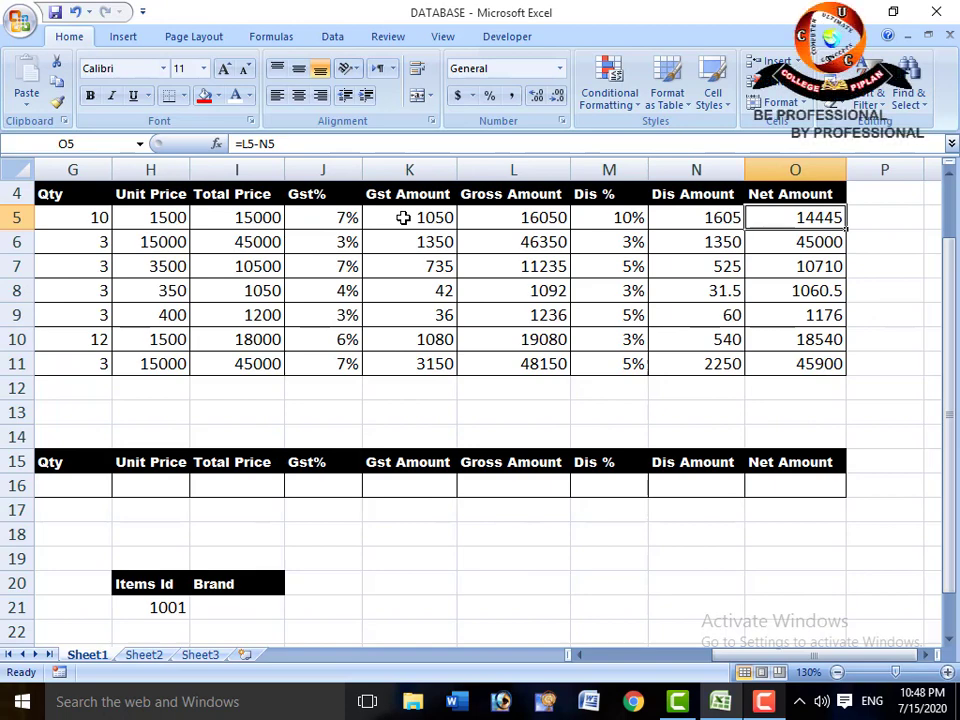
- Find the second Moniter record in row 10 and follow it across to its Net Amount to check the DSUM result
{"action": "key", "text": "Left"}
{"action": "key", "text": "Left"}
{"action": "key", "text": "Left"}
{"action": "key", "text": "Left"}
{"action": "key", "text": "Left"}
{"action": "key", "text": "Left"}
{"action": "key", "text": "Left"}
{"action": "key", "text": "Left"}
{"action": "key", "text": "Left"}
{"action": "key", "text": "Left"}
{"action": "key", "text": "Left"}
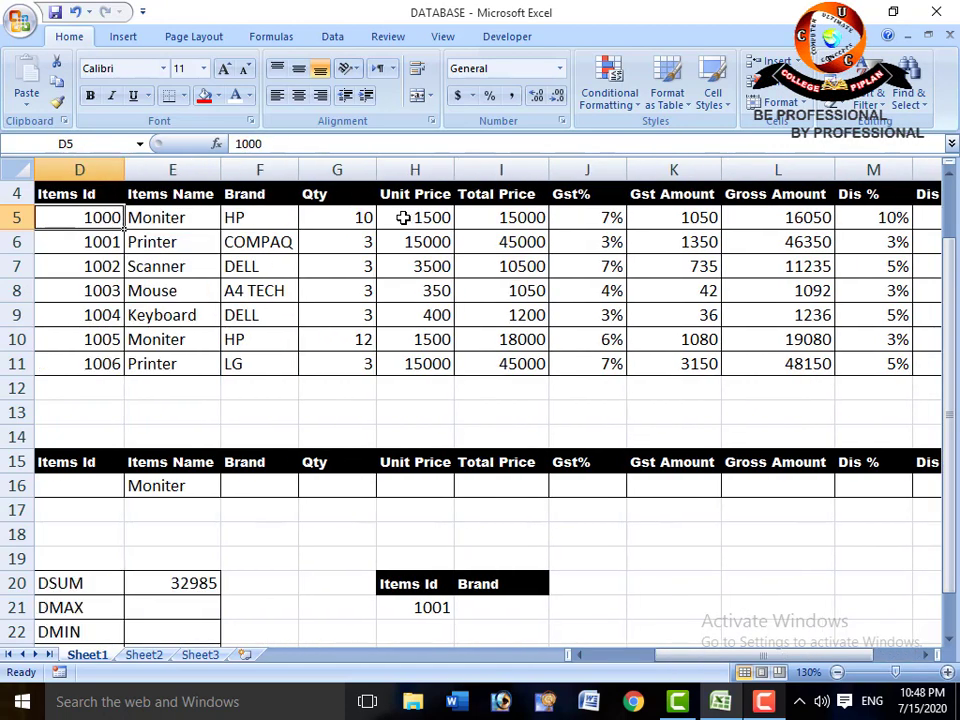
{"action": "key", "text": "Right"}
{"action": "key", "text": "Down"}
{"action": "key", "text": "Down"}
{"action": "key", "text": "Down"}
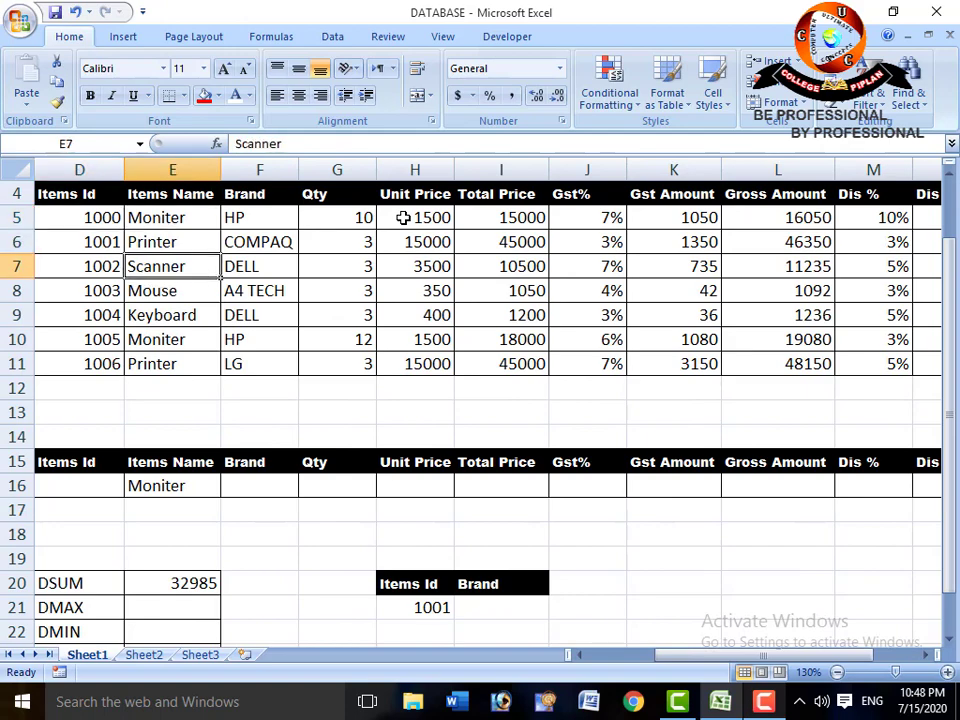
{"action": "key", "text": "Down"}
{"action": "key", "text": "Down"}
{"action": "key", "text": "Right"}
{"action": "key", "text": "Right"}
{"action": "key", "text": "Right"}
{"action": "key", "text": "Right"}
{"action": "key", "text": "Right"}
{"action": "key", "text": "Right"}
{"action": "key", "text": "Right"}
{"action": "key", "text": "Right"}
{"action": "key", "text": "Right"}
{"action": "key", "text": "Right"}
{"action": "key", "text": "Right"}
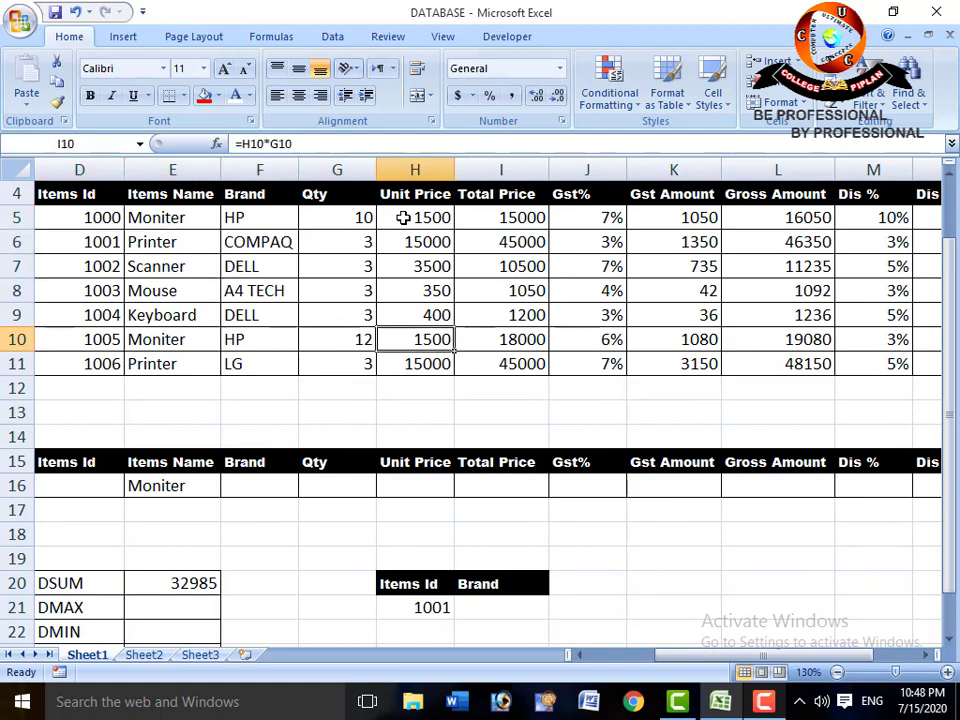
- Enter the first Moniter record's Net Amount, 14445, in P5 beside the database
{"action": "key", "text": "Up"}
{"action": "key", "text": "Up"}
{"action": "key", "text": "Up"}
{"action": "key", "text": "Up"}
{"action": "key", "text": "Up"}
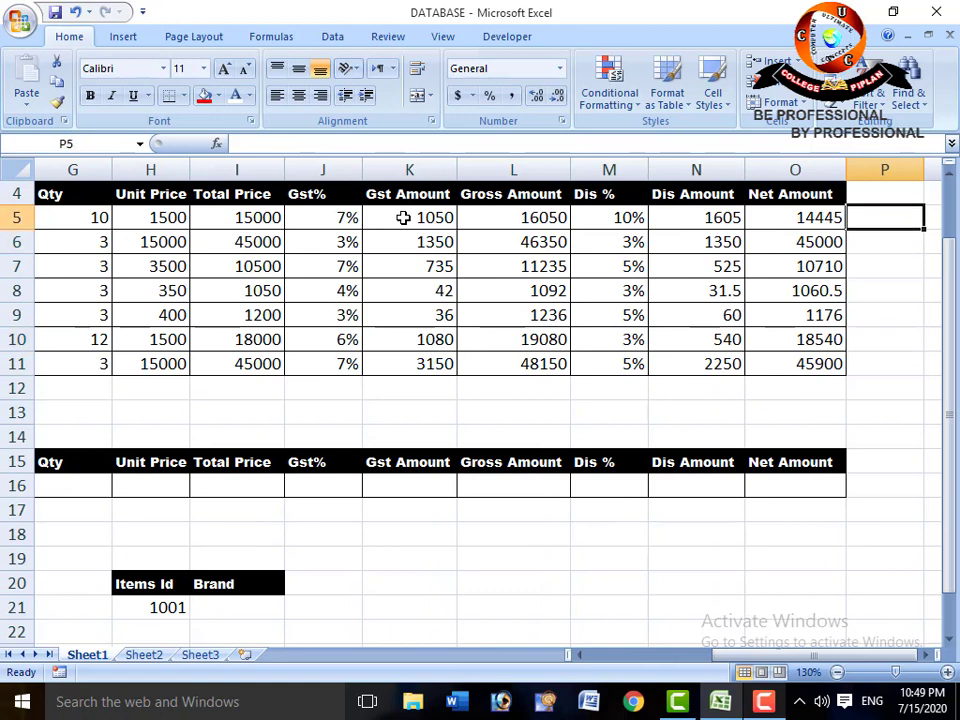
{"action": "key", "text": "Left"}
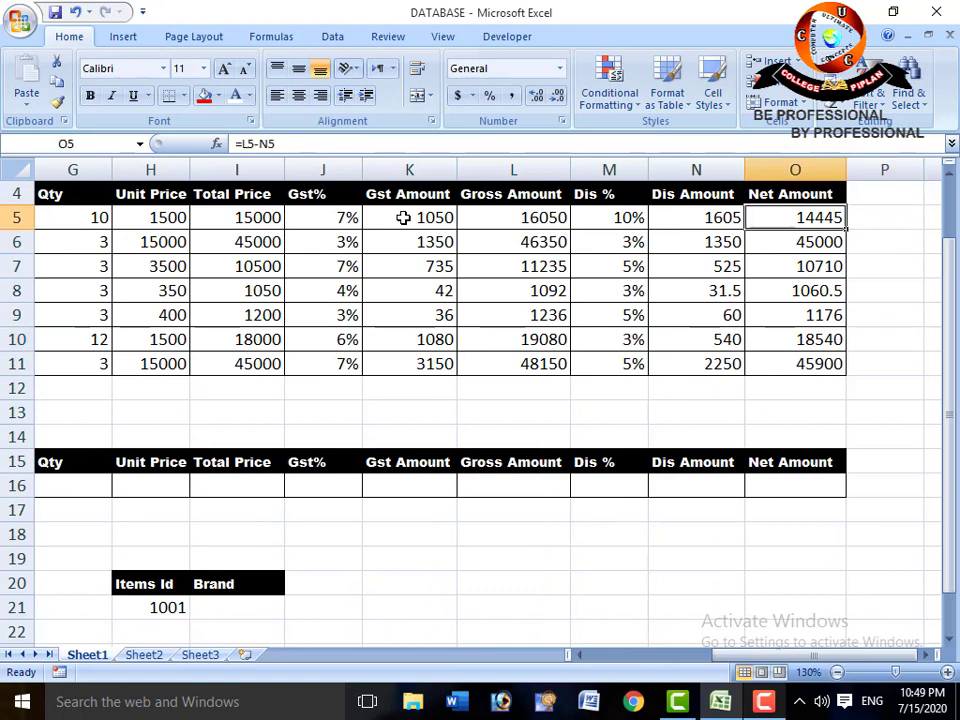
{"action": "key", "text": "Right"}
{"action": "type", "text": "1"}
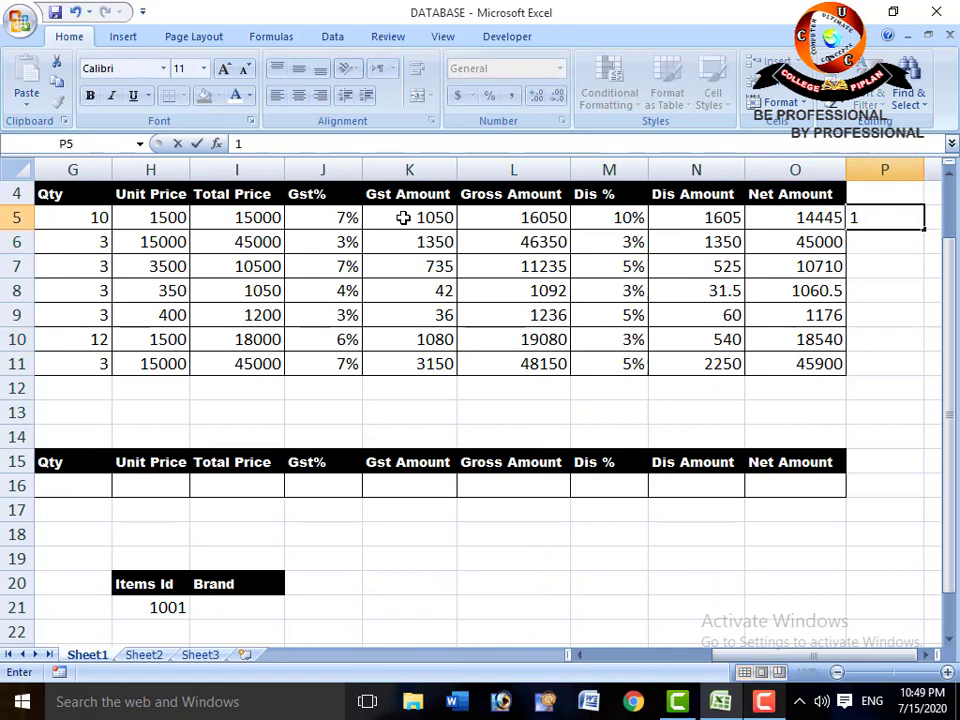
{"action": "type", "text": "4445"}
{"action": "key", "text": "Return"}
- Enter the second Moniter record's Net Amount, 18540, in P10 beside the database
{"action": "key", "text": "Down"}
{"action": "key", "text": "Down"}
{"action": "key", "text": "Down"}
{"action": "key", "text": "Down"}
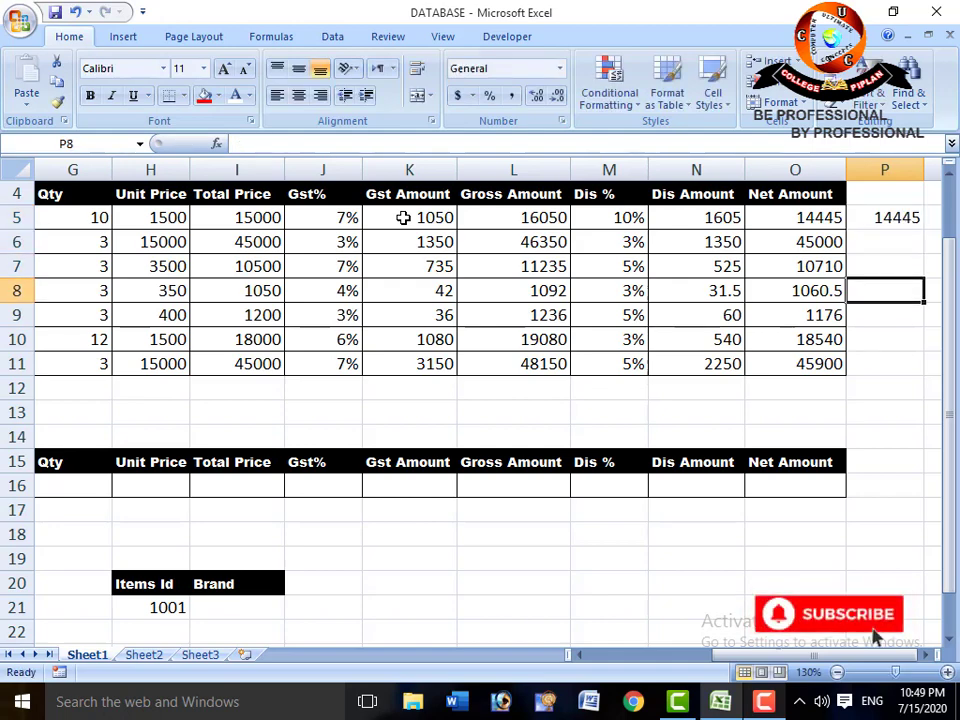
{"action": "key", "text": "Left"}
{"action": "key", "text": "ctrl+Left"}
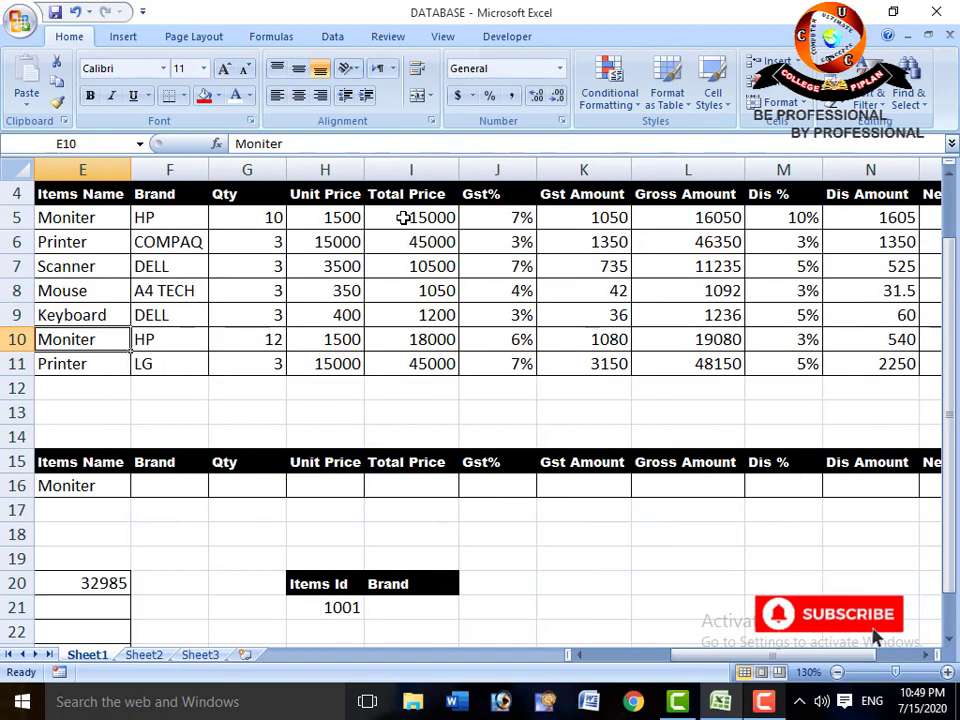
{"action": "key", "text": "Left"}
{"action": "key", "text": "Right"}
{"action": "key", "text": "Right"}
{"action": "key", "text": "Right"}
{"action": "key", "text": "Right"}
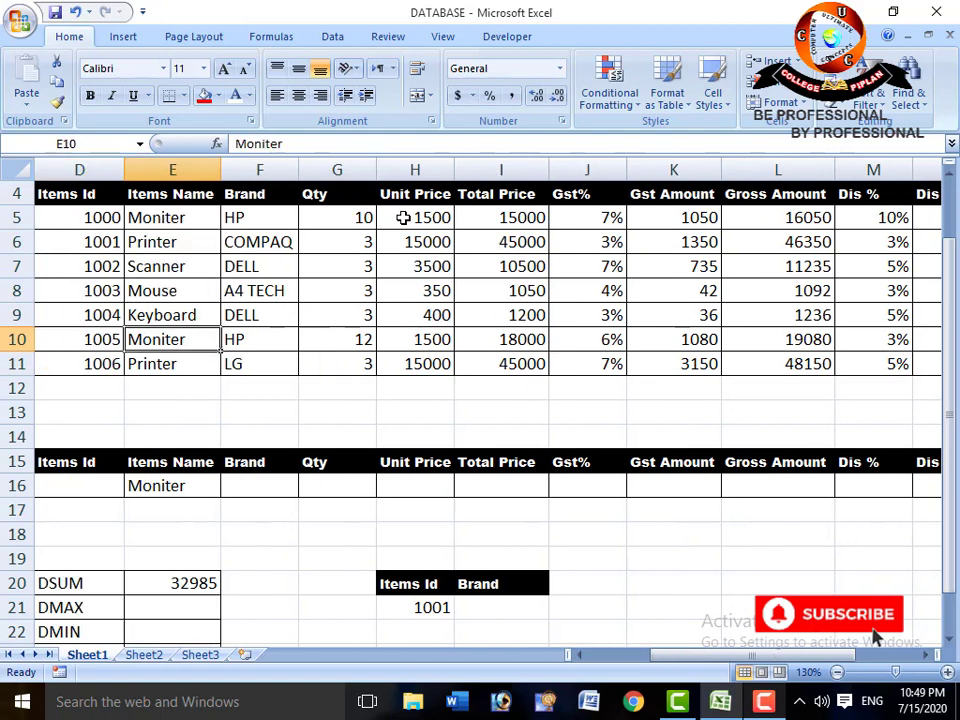
{"action": "key", "text": "Right"}
{"action": "key", "text": "Right"}
{"action": "key", "text": "Right"}
{"action": "key", "text": "Right"}
{"action": "key", "text": "Right"}
{"action": "key", "text": "Right"}
{"action": "key", "text": "Right"}
{"action": "key", "text": "Right"}
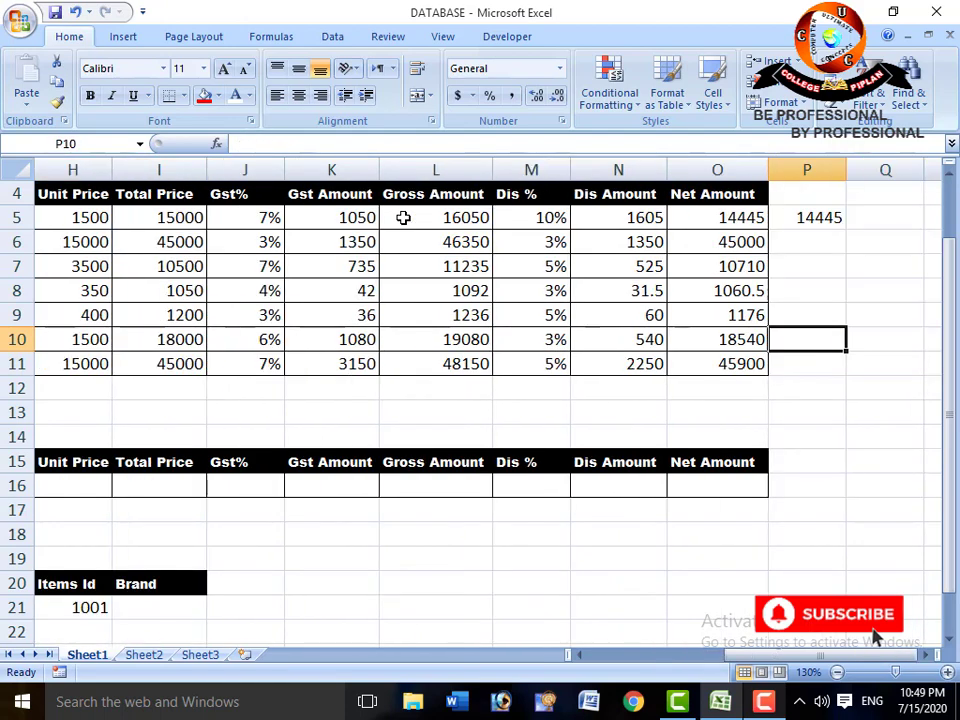
{"action": "type", "text": "18"}
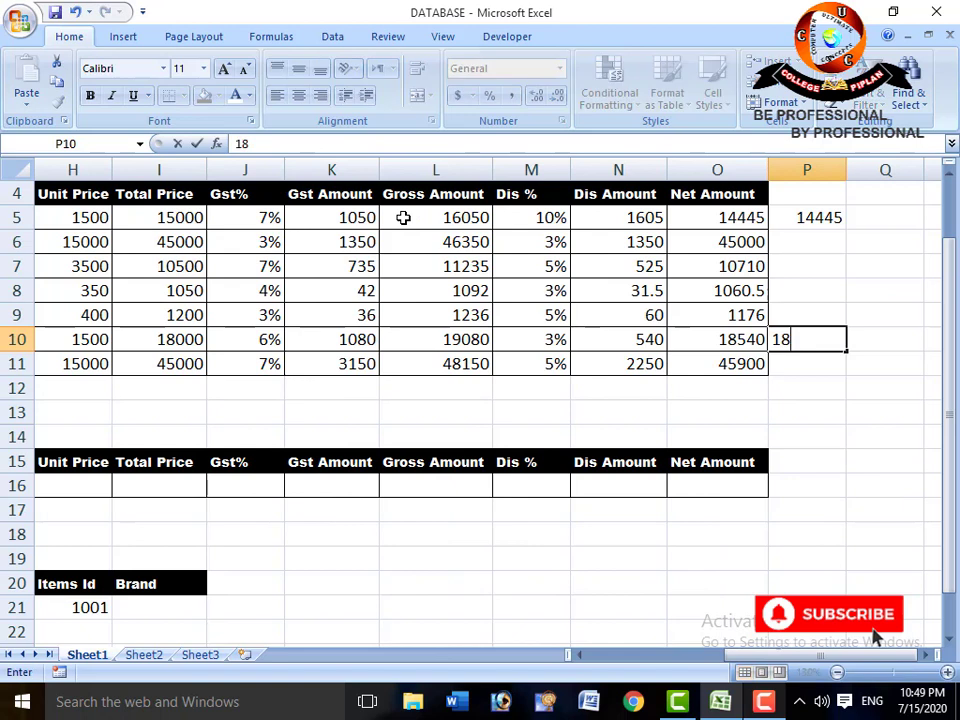
{"action": "type", "text": "540"}
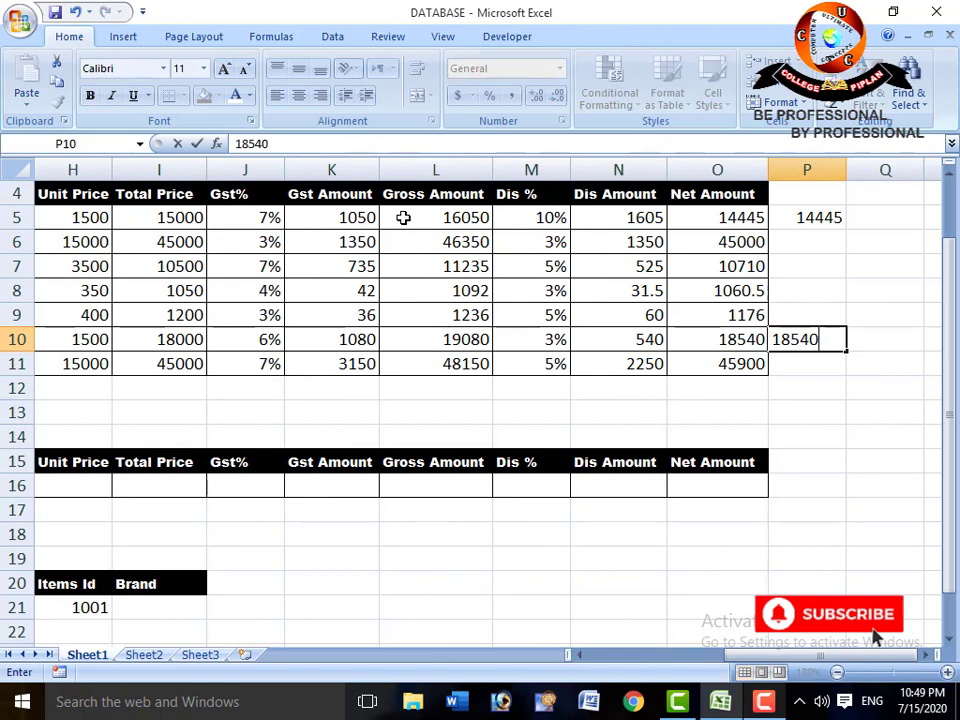
{"action": "key", "text": "Return"}
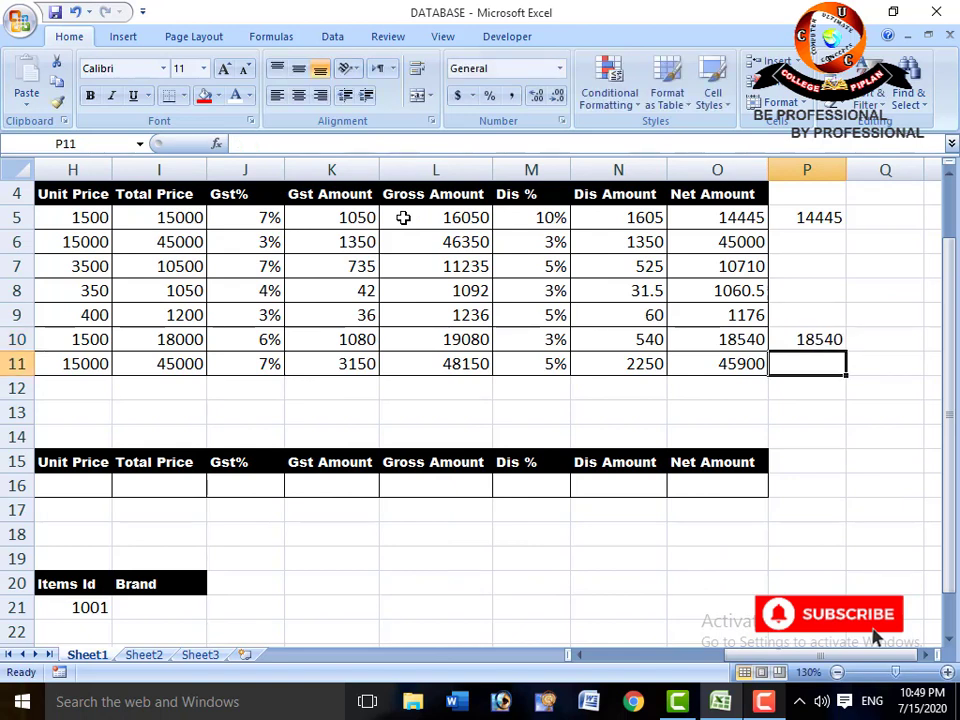
- Add up the two copied Net Amounts in P11 with =SUM(P5:P10)
{"action": "key", "text": "alt+equal"}
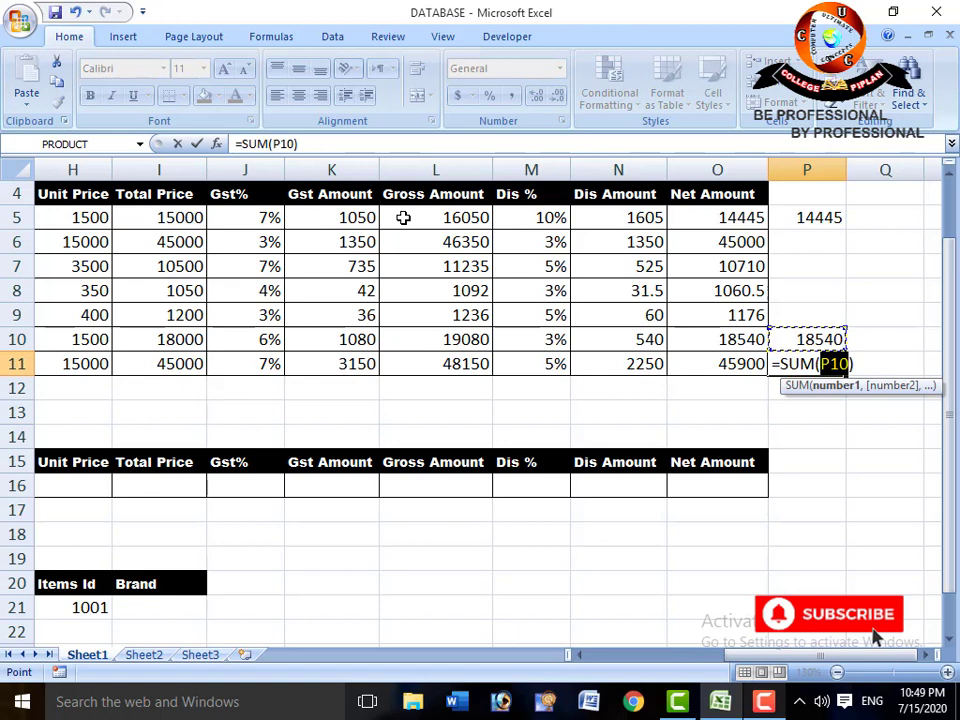
{"action": "key", "text": "BackSpace"}
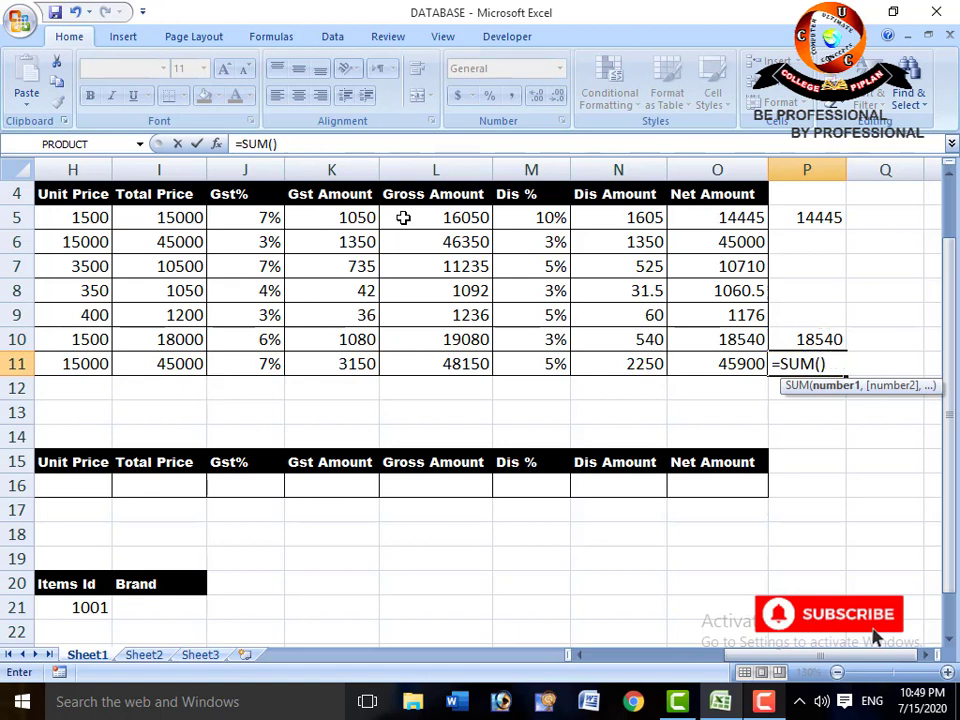
{"action": "left_click_drag", "start_coordinate": [792, 214], "coordinate": [810, 340]}
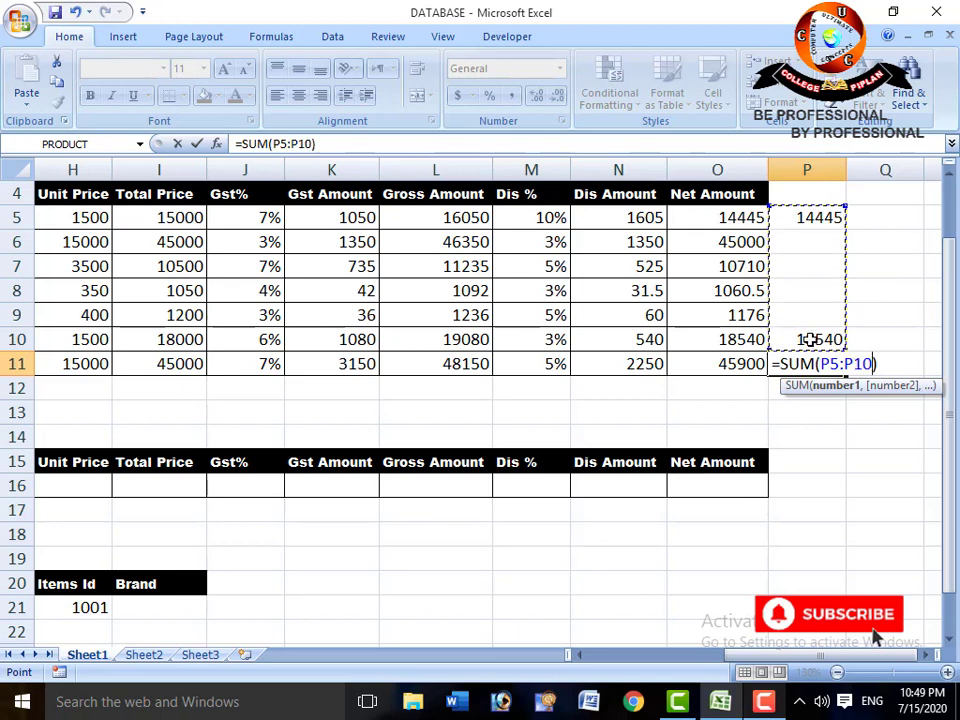
{"action": "key", "text": "Return"}
{"action": "key", "text": "Up"}
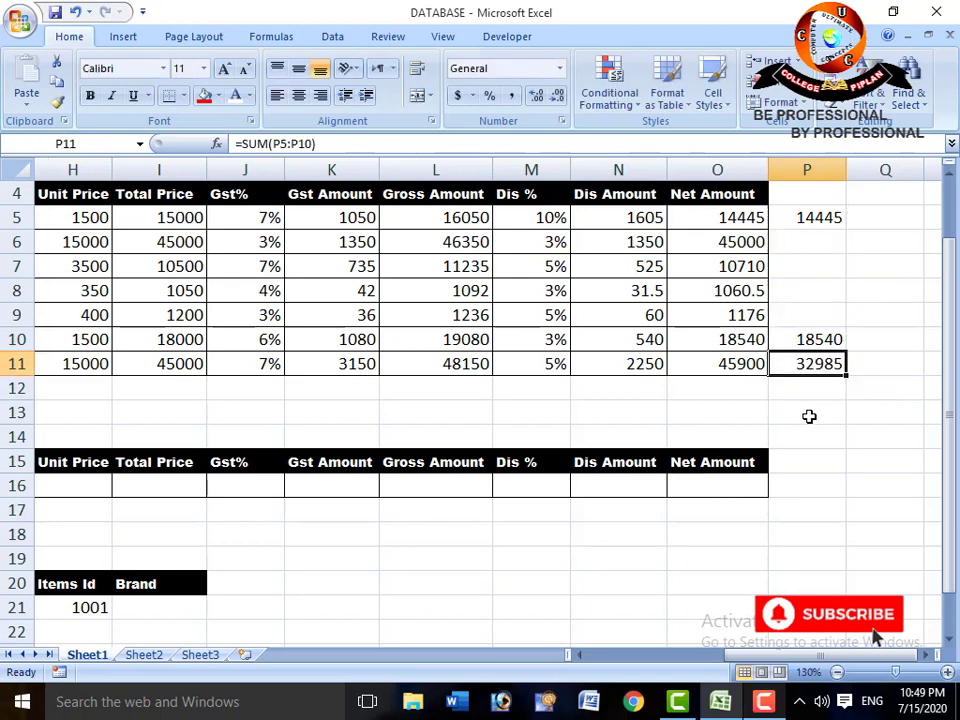
- Return to the DSUM result in E20 to compare it with the manual sum in P11
{"action": "key", "text": "Left"}
{"action": "key", "text": "Home"}
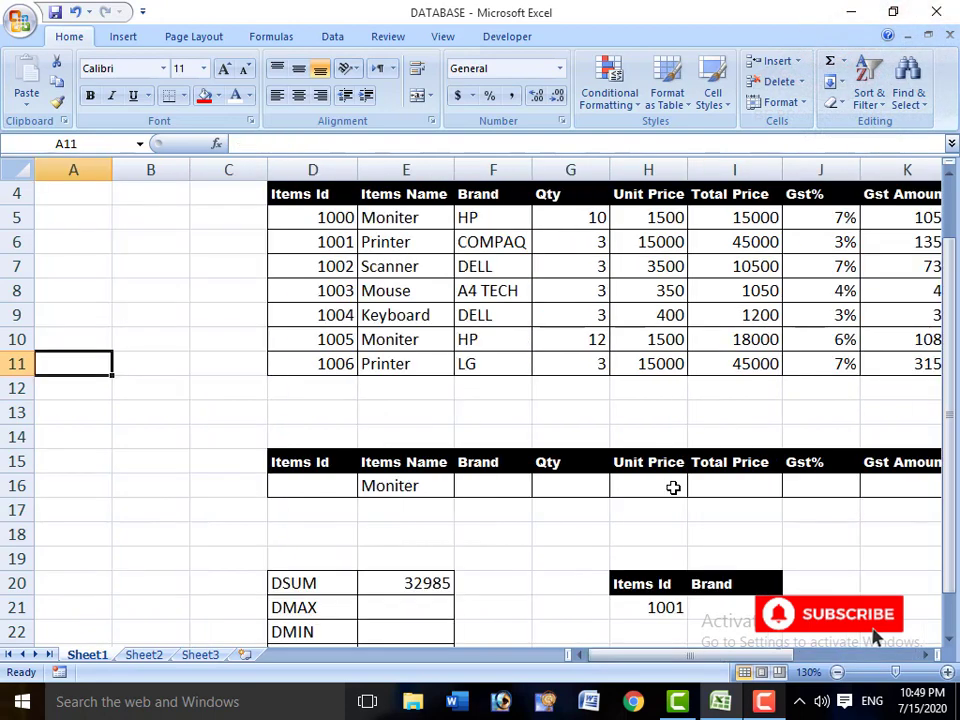
{"action": "key", "text": "Down"}
{"action": "key", "text": "Down"}
{"action": "key", "text": "Down"}
{"action": "key", "text": "Down"}
{"action": "key", "text": "Down"}
{"action": "key", "text": "Down"}
{"action": "key", "text": "Right"}
{"action": "key", "text": "Right"}
{"action": "key", "text": "Right"}
{"action": "key", "text": "Right"}
{"action": "key", "text": "Right"}
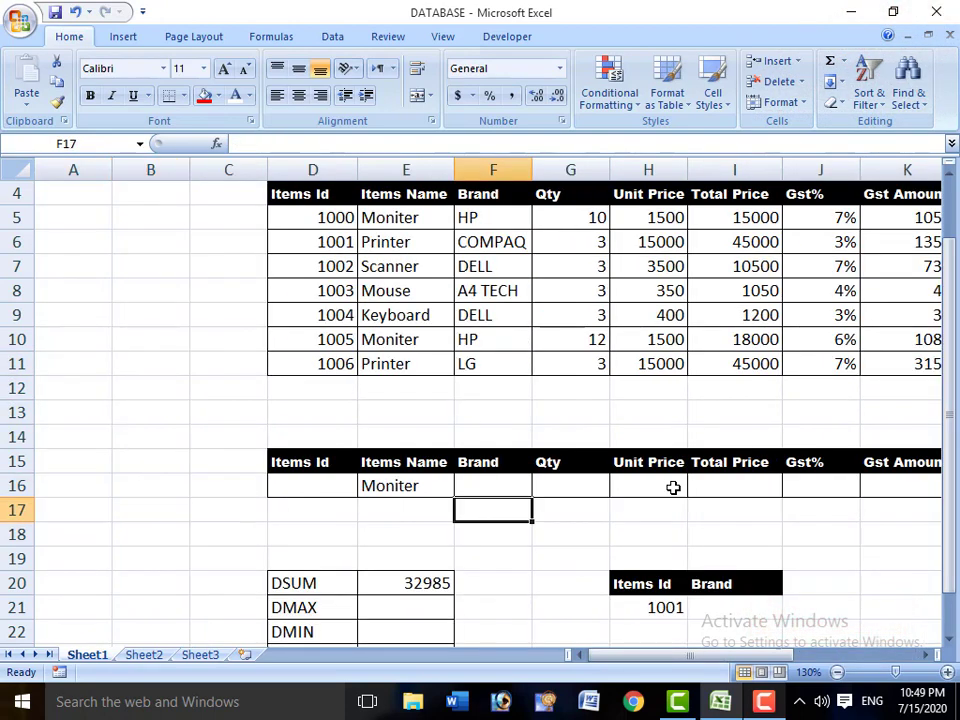
{"action": "key", "text": "Down"}
{"action": "key", "text": "Down"}
{"action": "key", "text": "Down"}
{"action": "key", "text": "Left"}
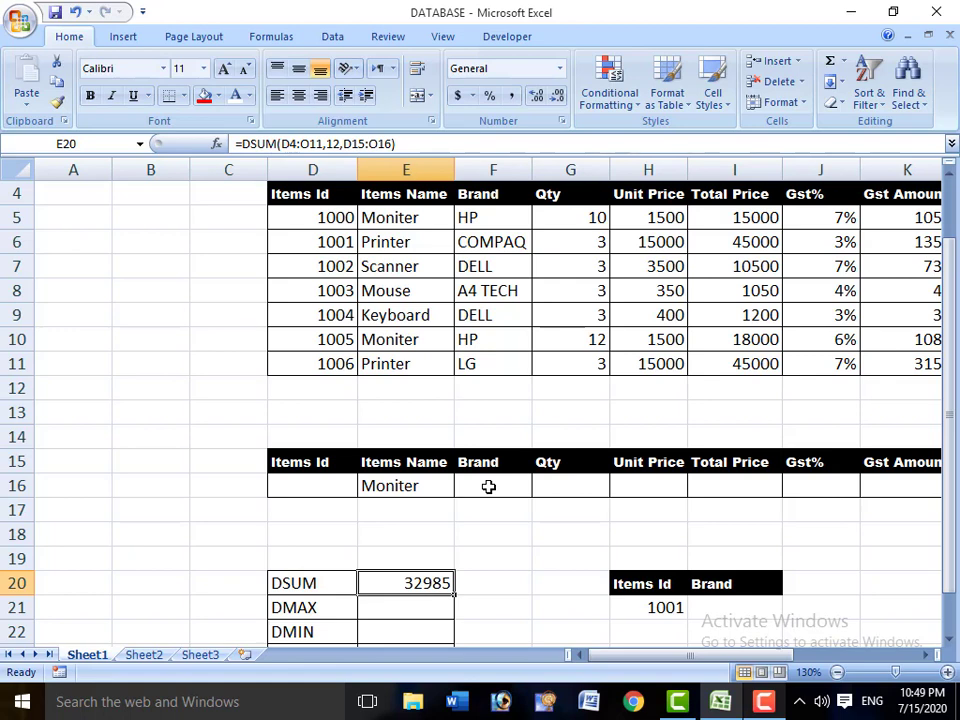
- Make the DSUM ranges in E20 absolute, $D$4:$O$11 and $D$15:$O$16, and fill the formula down to E24
{"action": "left_click", "coordinate": [488, 486]}
{"action": "scroll", "coordinate": [410, 564], "scroll_direction": "down", "scroll_amount": 1}
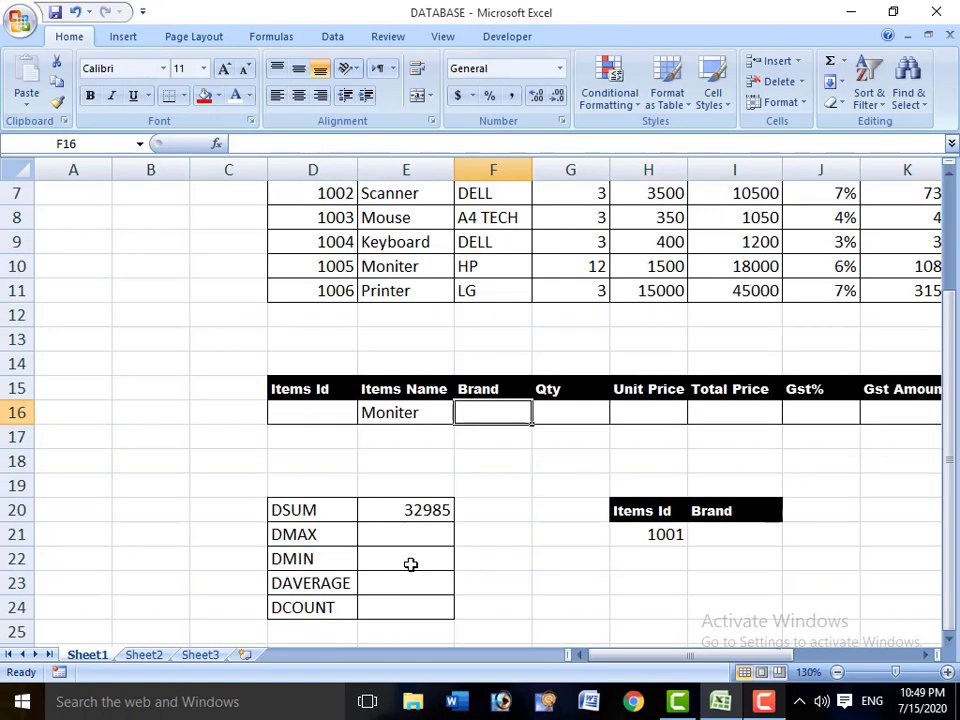
{"action": "left_click", "coordinate": [394, 511]}
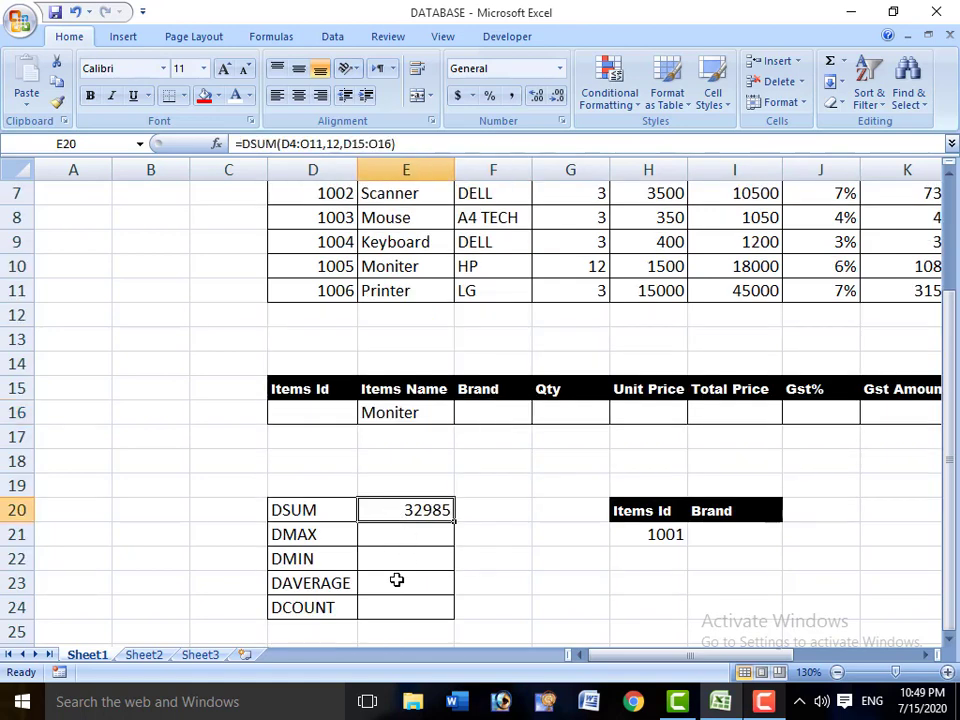
{"action": "key", "text": "F2"}
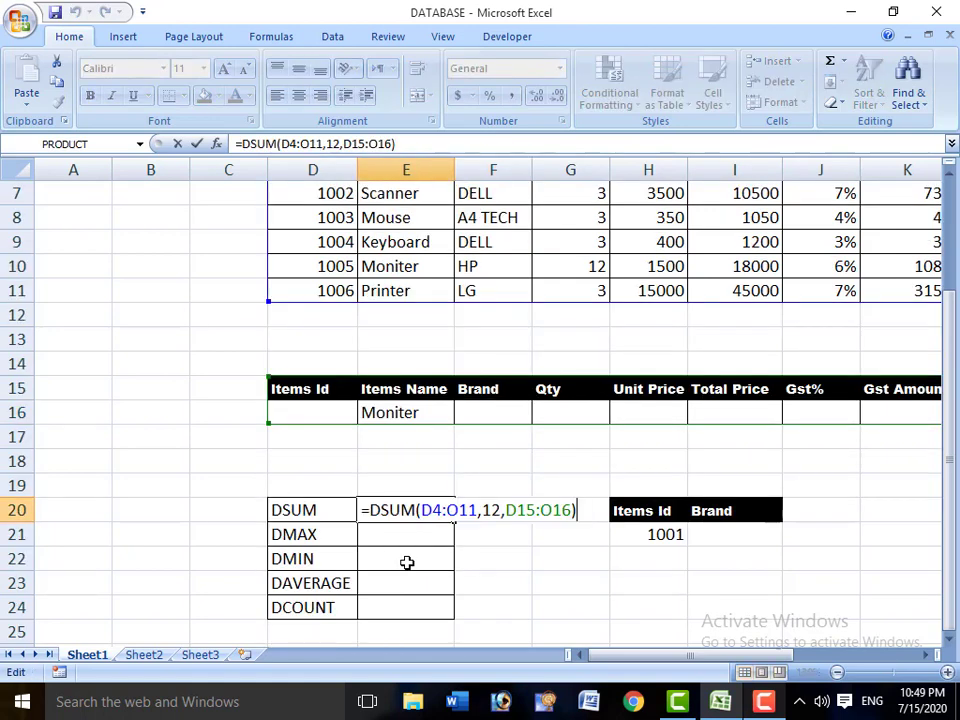
{"action": "left_click", "coordinate": [433, 515]}
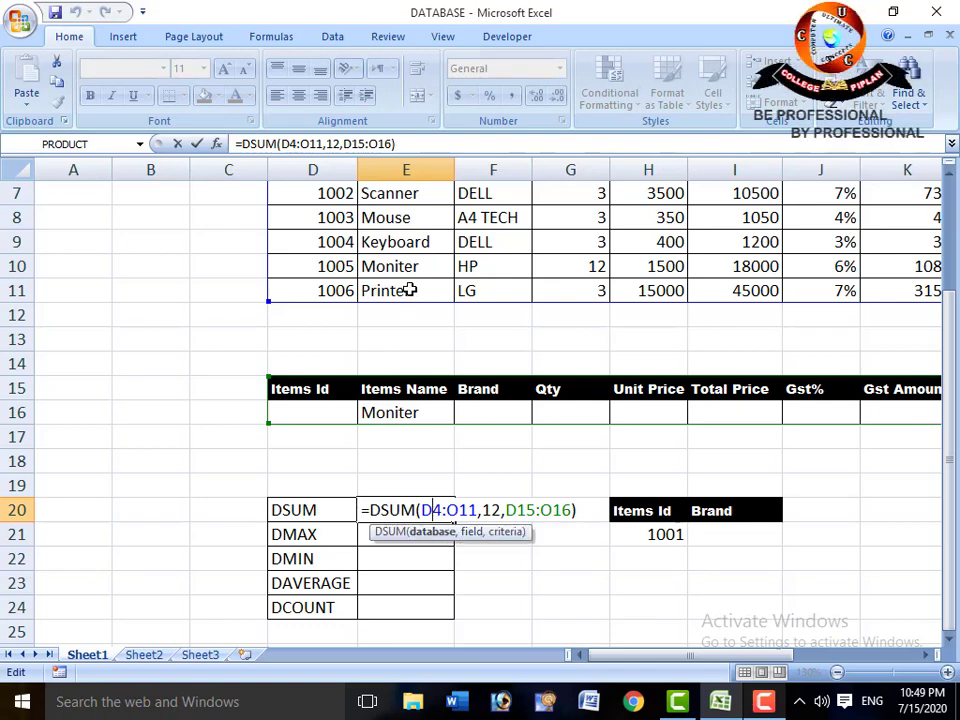
{"action": "key", "text": "F4"}
{"action": "left_click", "coordinate": [478, 510]}
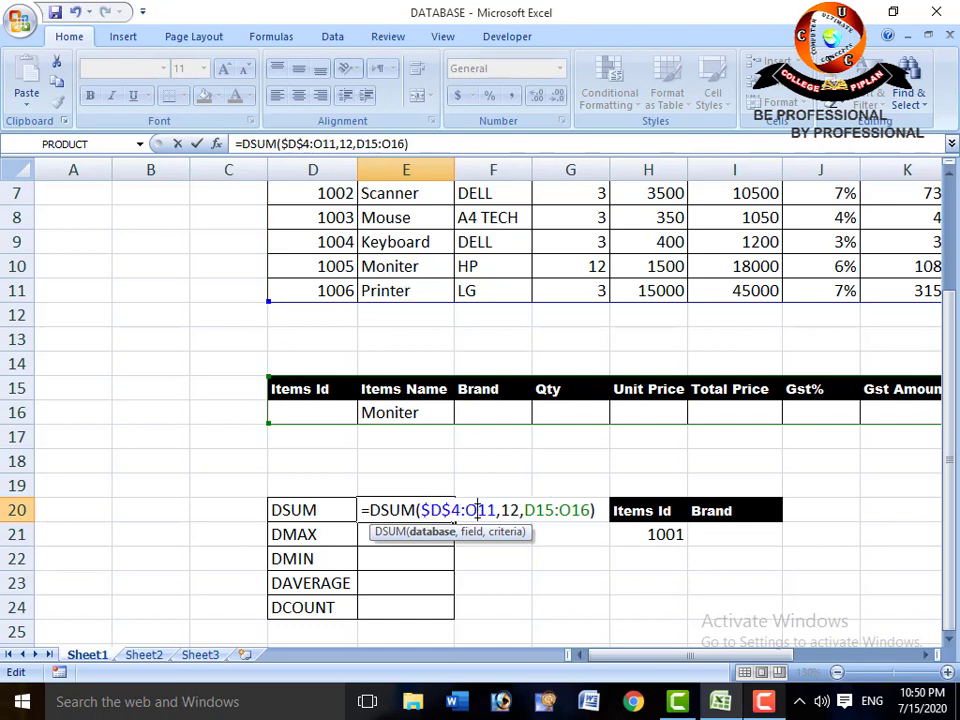
{"action": "key", "text": "F4"}
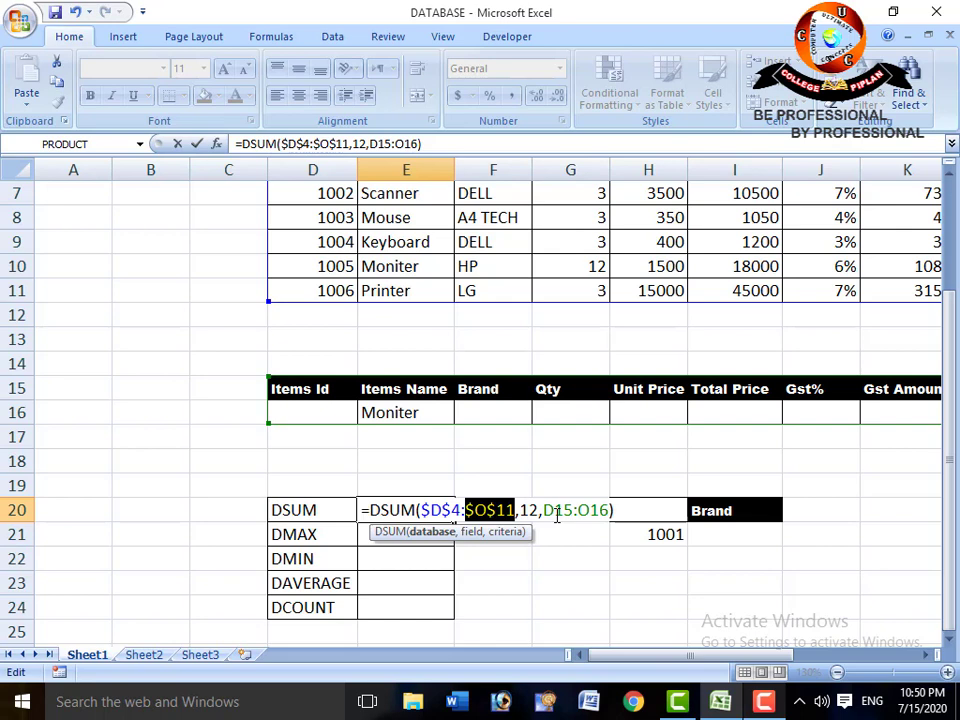
{"action": "left_click", "coordinate": [557, 514]}
{"action": "key", "text": "F4"}
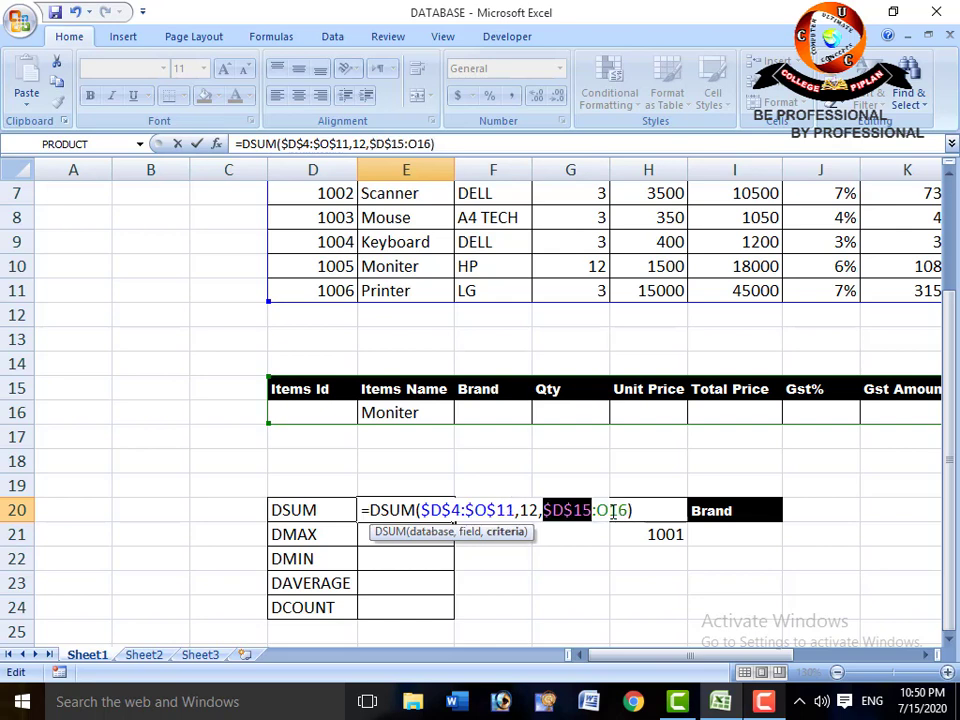
{"action": "left_click", "coordinate": [607, 511]}
{"action": "key", "text": "F4"}
{"action": "key", "text": "Return"}
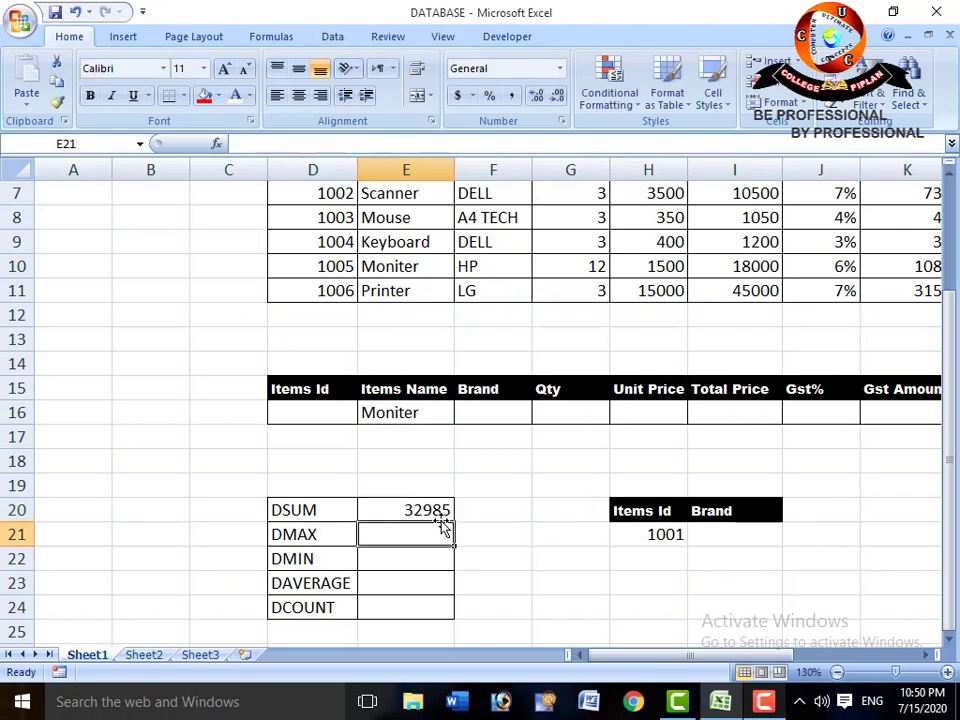
{"action": "left_click", "coordinate": [432, 515]}
{"action": "left_click_drag", "start_coordinate": [453, 522], "coordinate": [452, 612]}
- Change the function in E21 to DMAX, making the formula =DMAX($D$4:$O$11,12,$D$15:$O$16)
{"action": "left_click", "coordinate": [412, 527]}
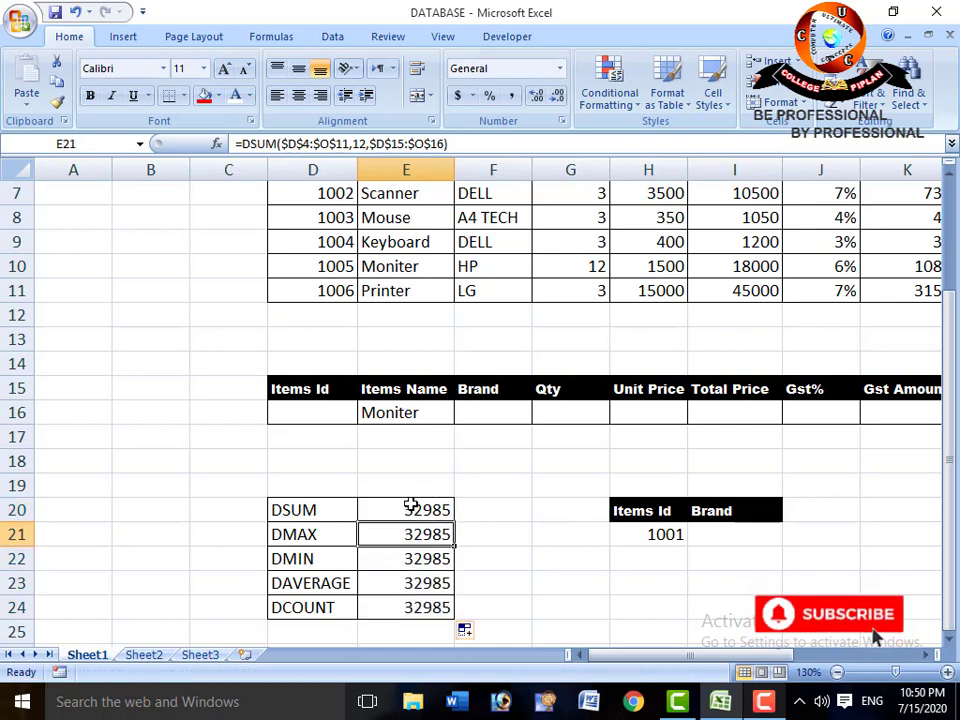
{"action": "key", "text": "F2"}
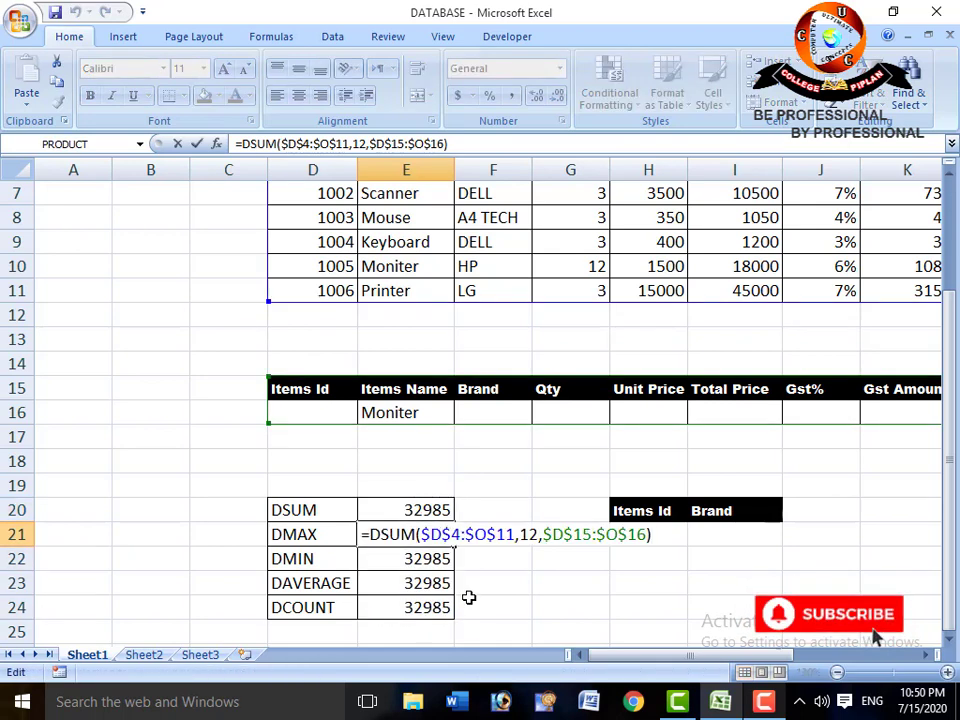
{"action": "key", "text": "Left"}
{"action": "key", "text": "Left"}
{"action": "key", "text": "Left"}
{"action": "key", "text": "Left"}
{"action": "key", "text": "Left"}
{"action": "key", "text": "Left"}
{"action": "key", "text": "Left"}
{"action": "key", "text": "Left"}
{"action": "key", "text": "Left"}
{"action": "key", "text": "Left"}
{"action": "key", "text": "Left"}
{"action": "key", "text": "Left"}
{"action": "key", "text": "Left"}
{"action": "key", "text": "Left"}
{"action": "key", "text": "Left"}
{"action": "key", "text": "Left"}
{"action": "key", "text": "Left"}
{"action": "key", "text": "Left"}
{"action": "key", "text": "Left"}
{"action": "key", "text": "Left"}
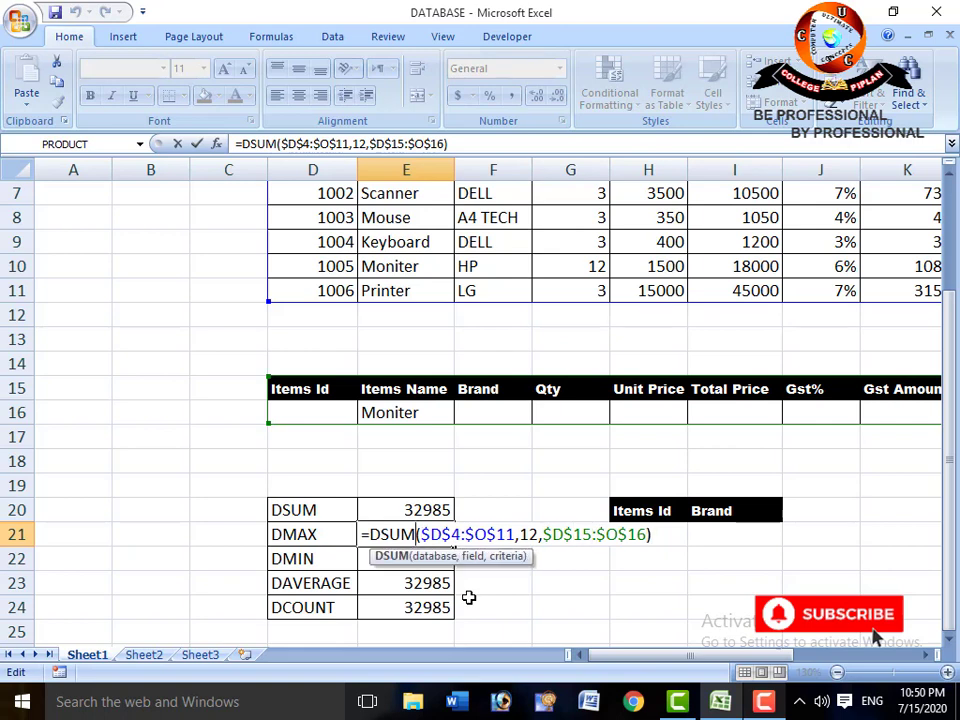
{"action": "key", "text": "Left"}
{"action": "key", "text": "BackSpace"}
{"action": "key", "text": "BackSpace"}
{"action": "key", "text": "BackSpace"}
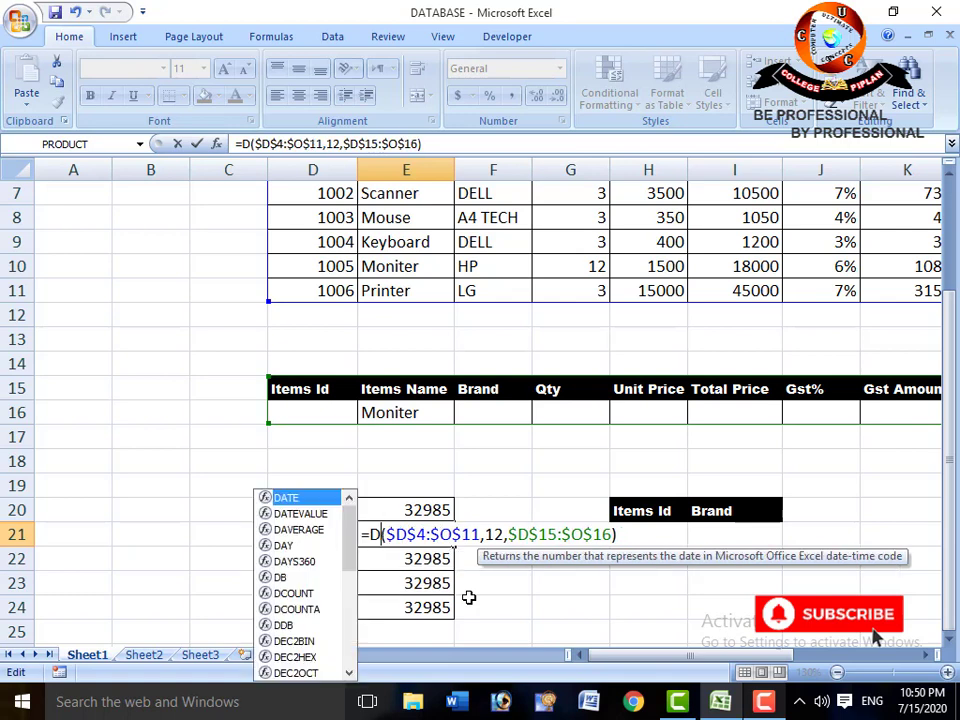
{"action": "type", "text": "max"}
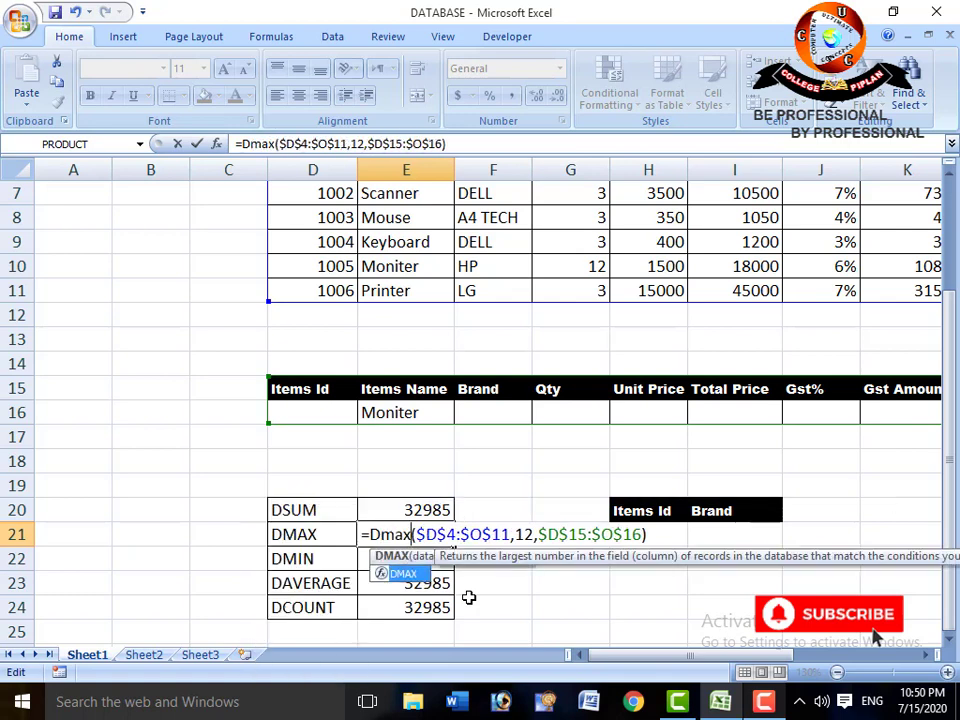
{"action": "key", "text": "BackSpace"}
{"action": "key", "text": "BackSpace"}
{"action": "key", "text": "BackSpace"}
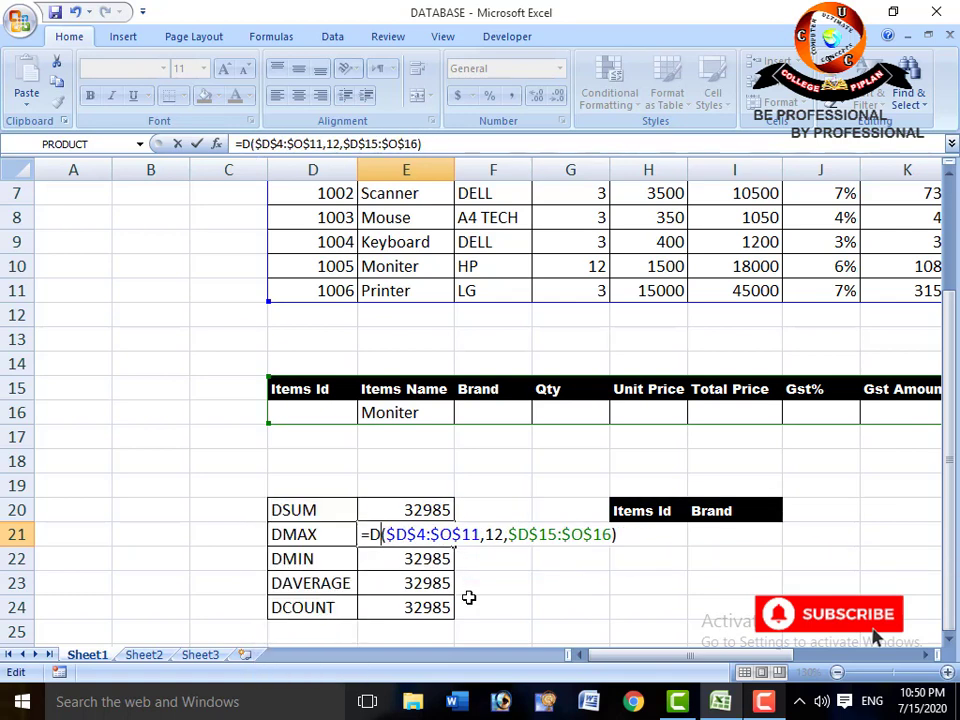
{"action": "type", "text": "MAX"}
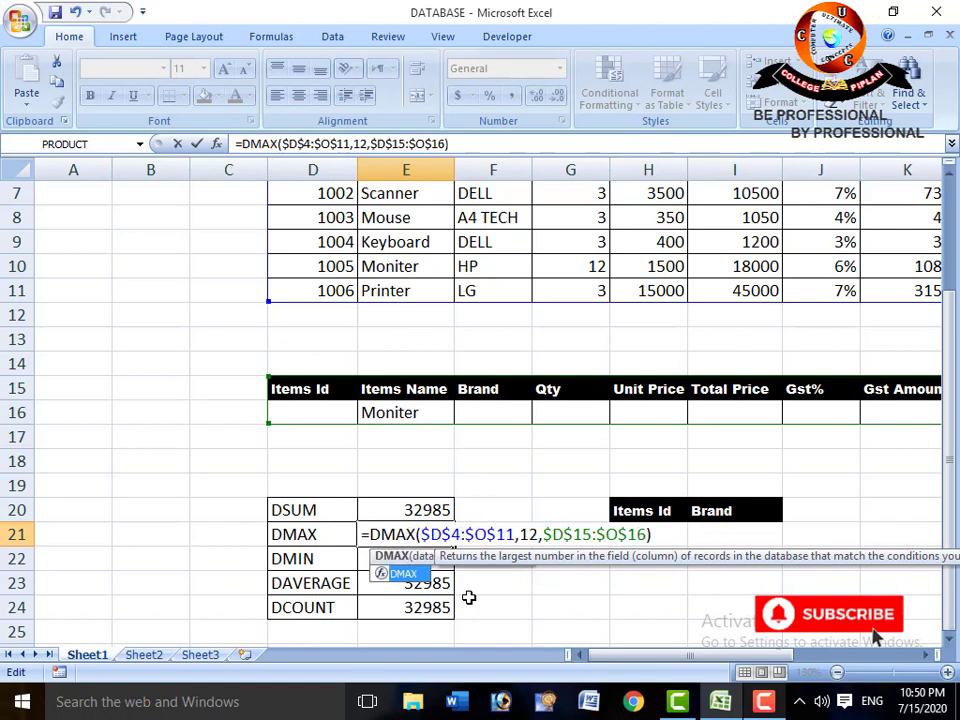
{"action": "key", "text": "Return"}
{"action": "key", "text": "Up"}
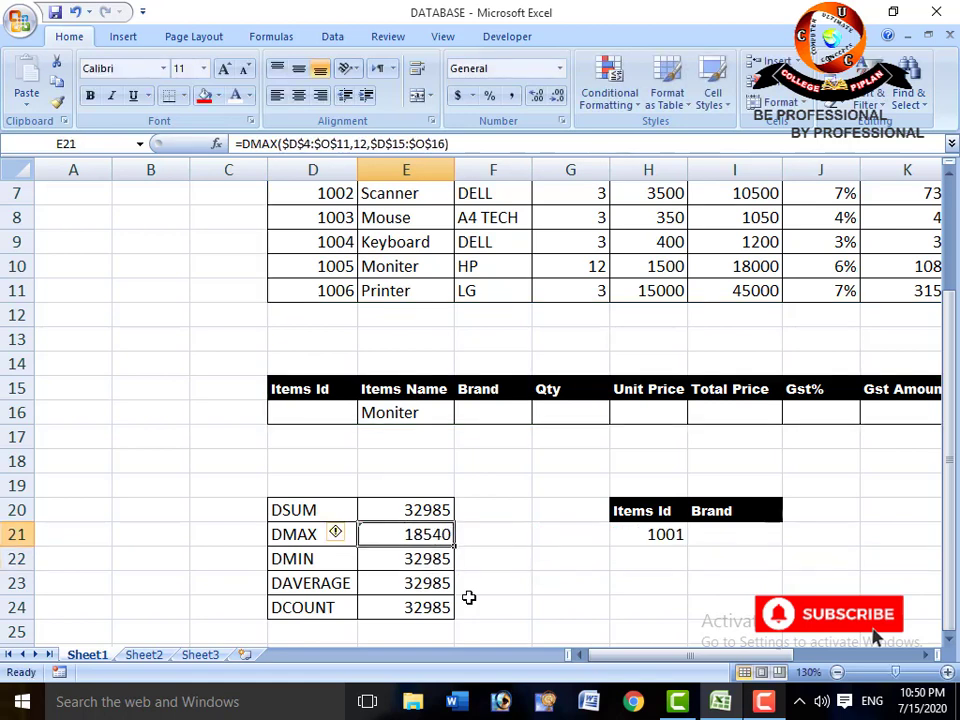
- Change the function in E22 to DMIN, keeping the ranges $D$4:$O$11 and $D$15:$O$16 and field 12
{"action": "key", "text": "Down"}
{"action": "key", "text": "F2"}
{"action": "key", "text": "Left"}
{"action": "key", "text": "Left"}
{"action": "key", "text": "Left"}
{"action": "key", "text": "Left"}
{"action": "key", "text": "Left"}
{"action": "key", "text": "Left"}
{"action": "key", "text": "Left"}
{"action": "key", "text": "Left"}
{"action": "key", "text": "Left"}
{"action": "key", "text": "Left"}
{"action": "key", "text": "Left"}
{"action": "key", "text": "Left"}
{"action": "key", "text": "Left"}
{"action": "key", "text": "Left"}
{"action": "key", "text": "Left"}
{"action": "key", "text": "Left"}
{"action": "key", "text": "Left"}
{"action": "key", "text": "Left"}
{"action": "key", "text": "Left"}
{"action": "key", "text": "Left"}
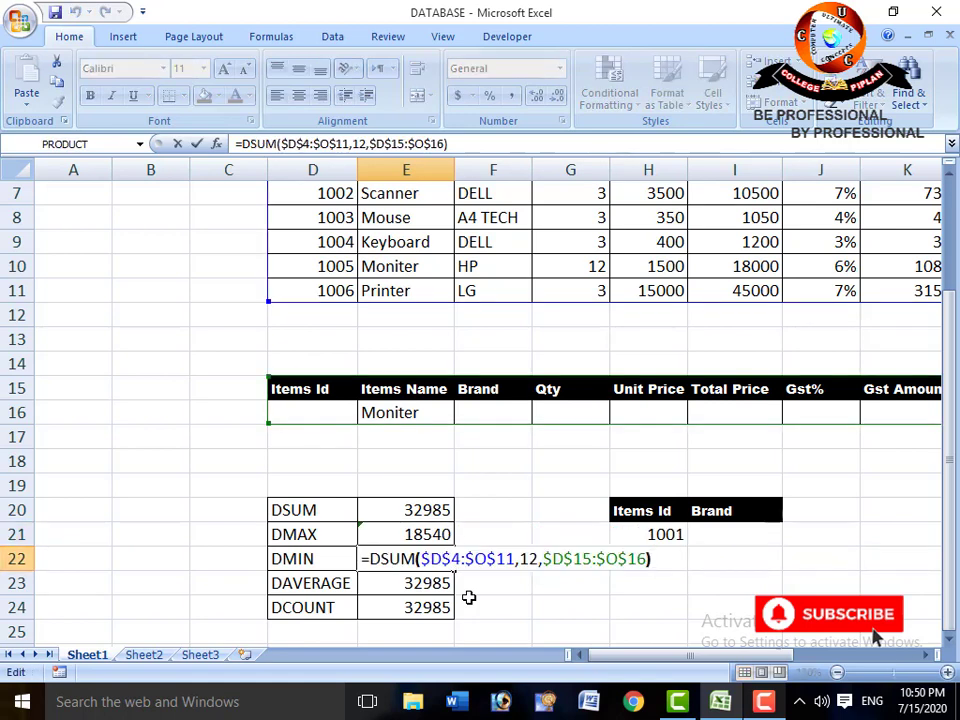
{"action": "key", "text": "Left"}
{"action": "key", "text": "Left"}
{"action": "key", "text": "Left"}
{"action": "key", "text": "Left"}
{"action": "key", "text": "Left"}
{"action": "key", "text": "Left"}
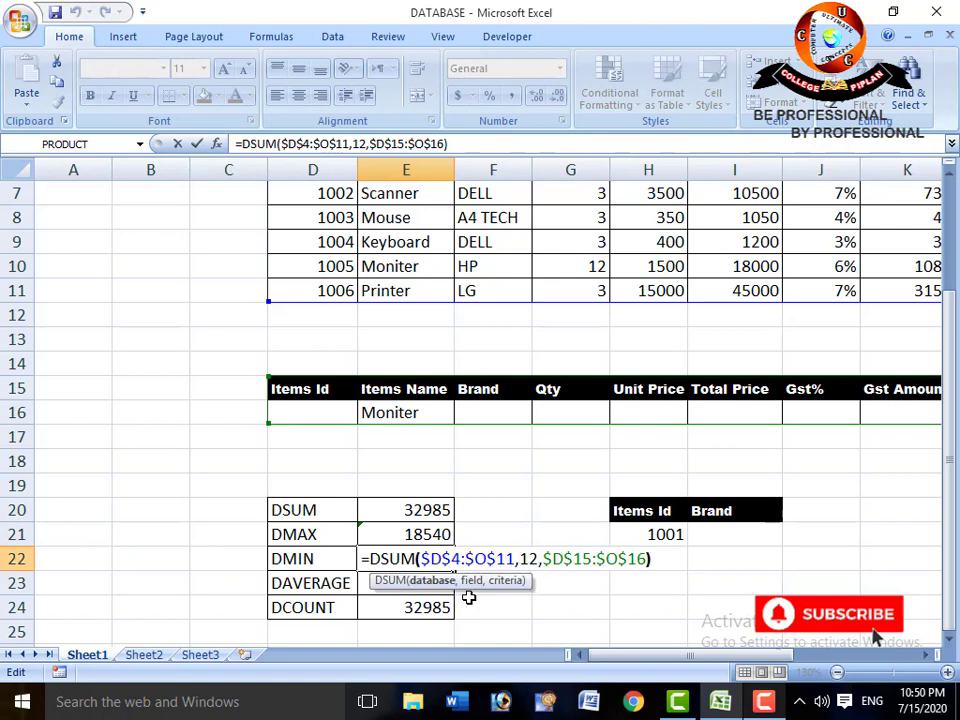
{"action": "key", "text": "BackSpace"}
{"action": "key", "text": "BackSpace"}
{"action": "key", "text": "BackSpace"}
{"action": "type", "text": "MIN"}
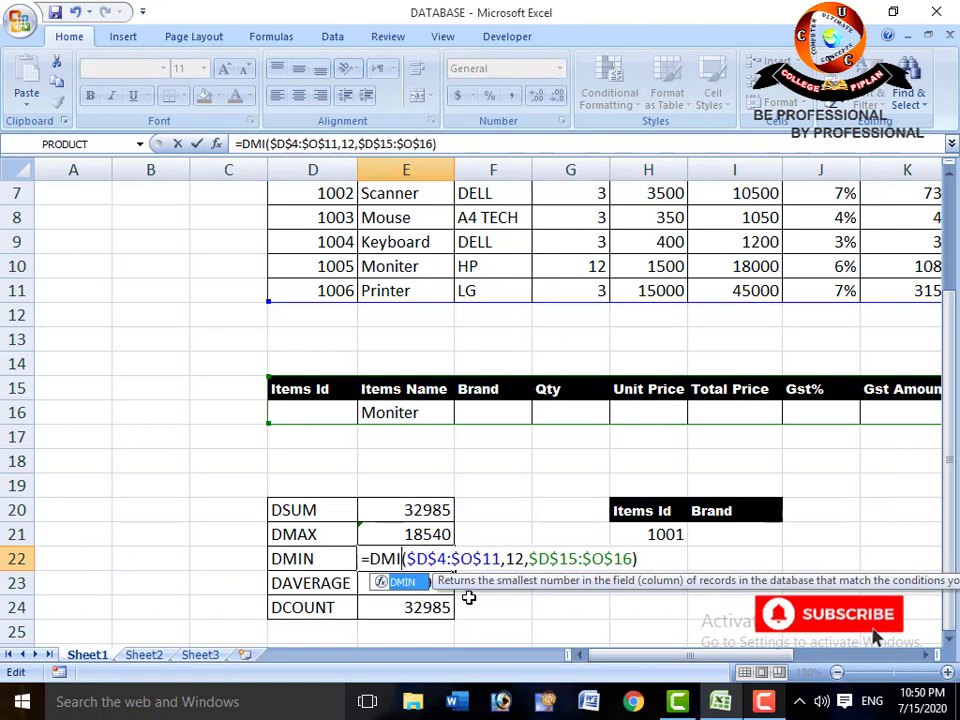
{"action": "key", "text": "Return"}
- Change the function in E23 to DAVERAGE, making the formula =DAVERAGE($D$4:$O$11,12,$D$15:$O$16)
{"action": "key", "text": "F2"}
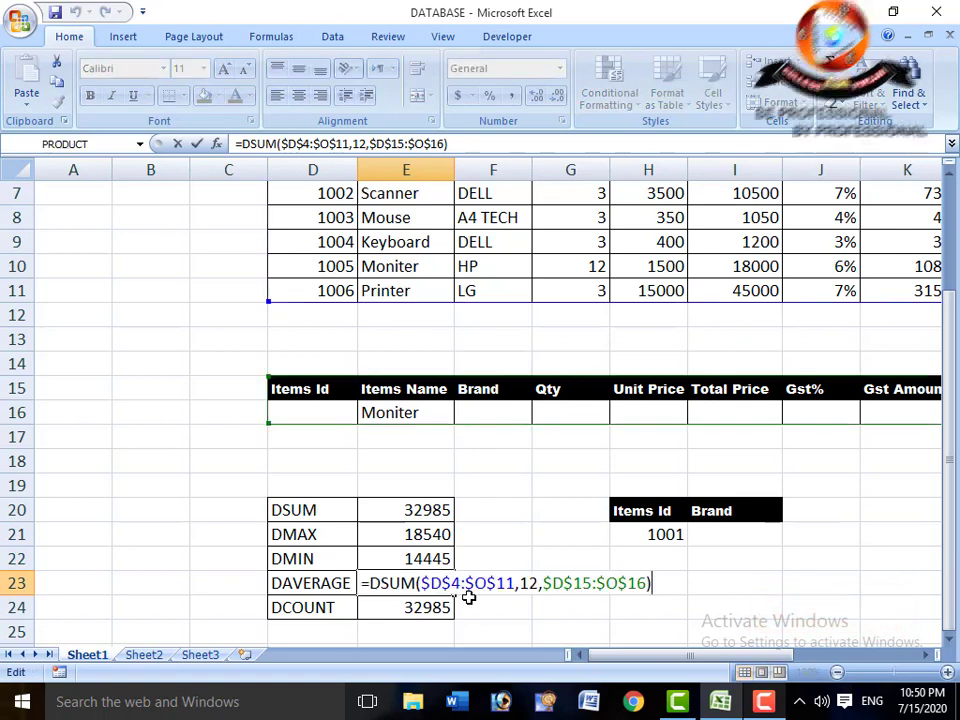
{"action": "key", "text": "Left"}
{"action": "key", "text": "Left"}
{"action": "key", "text": "Left"}
{"action": "key", "text": "Left"}
{"action": "key", "text": "Left"}
{"action": "key", "text": "Left"}
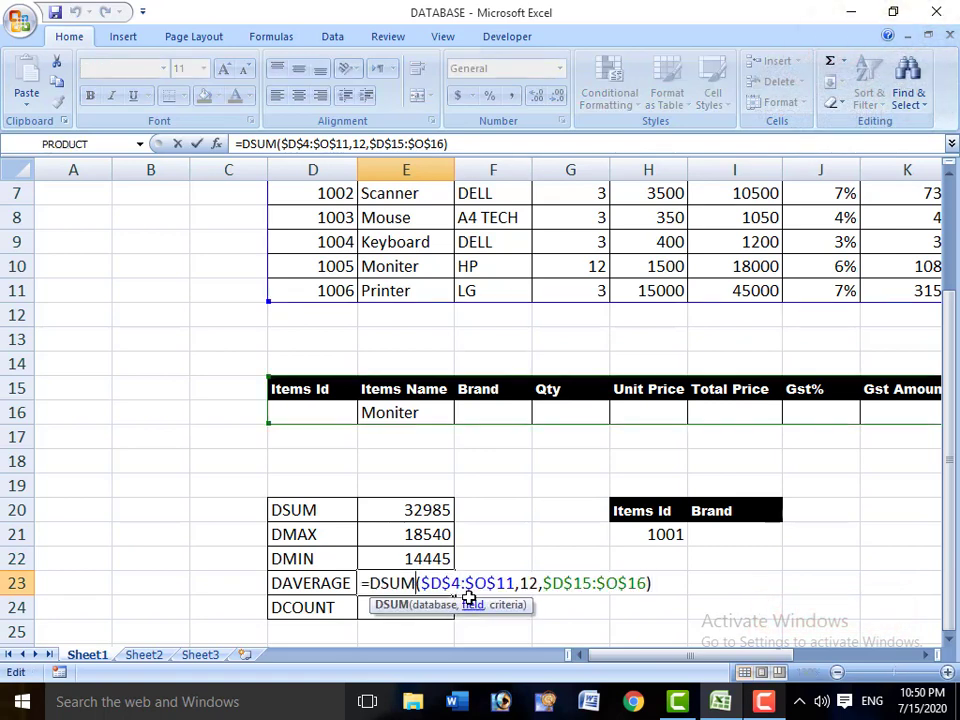
{"action": "key", "text": "BackSpace"}
{"action": "key", "text": "BackSpace"}
{"action": "key", "text": "BackSpace"}
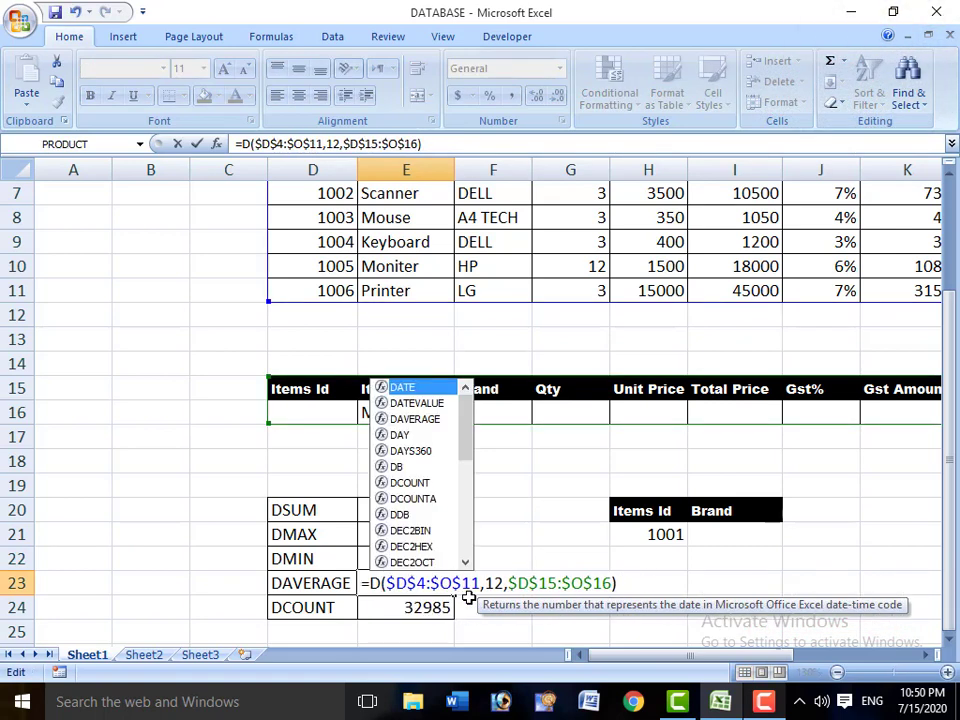
{"action": "type", "text": "AVERAGE"}
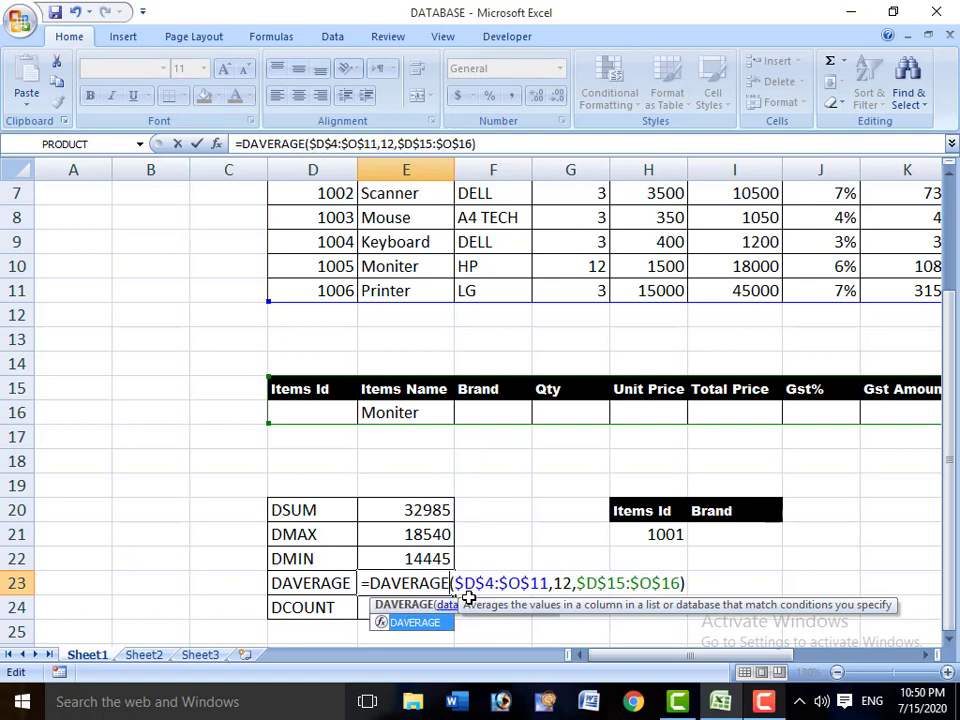
{"action": "key", "text": "Return"}
- Change the function in E24 to DCOUNT, making the formula =DCOUNT($D$4:$O$11,12,$D$15:$O$16)
{"action": "key", "text": "F2"}
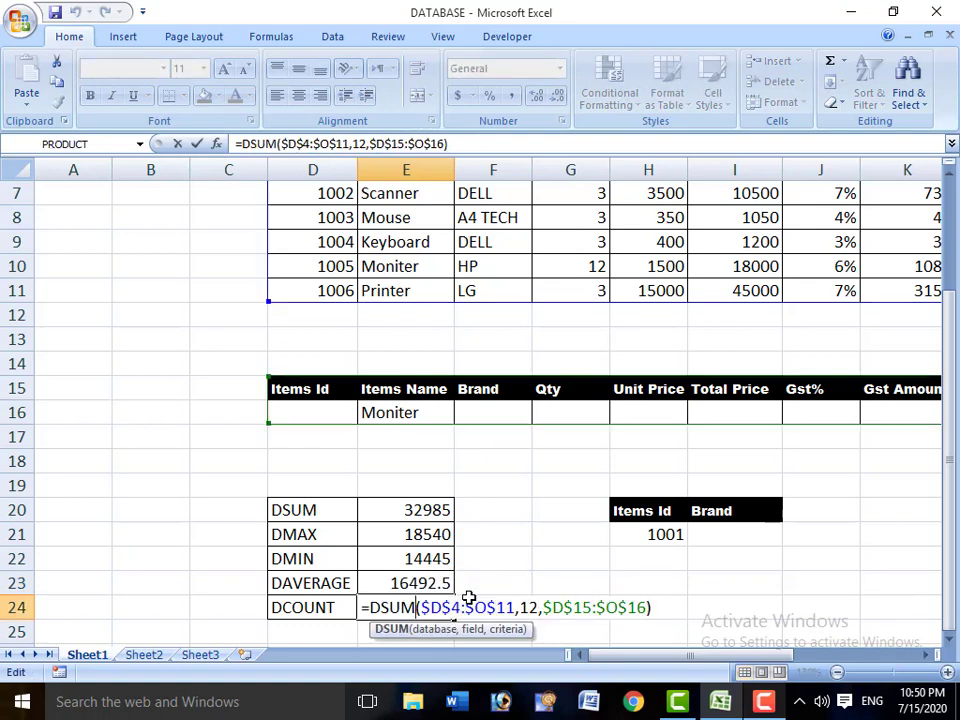
{"action": "key", "text": "BackSpace"}
{"action": "key", "text": "BackSpace"}
{"action": "key", "text": "BackSpace"}
{"action": "type", "text": "C"}
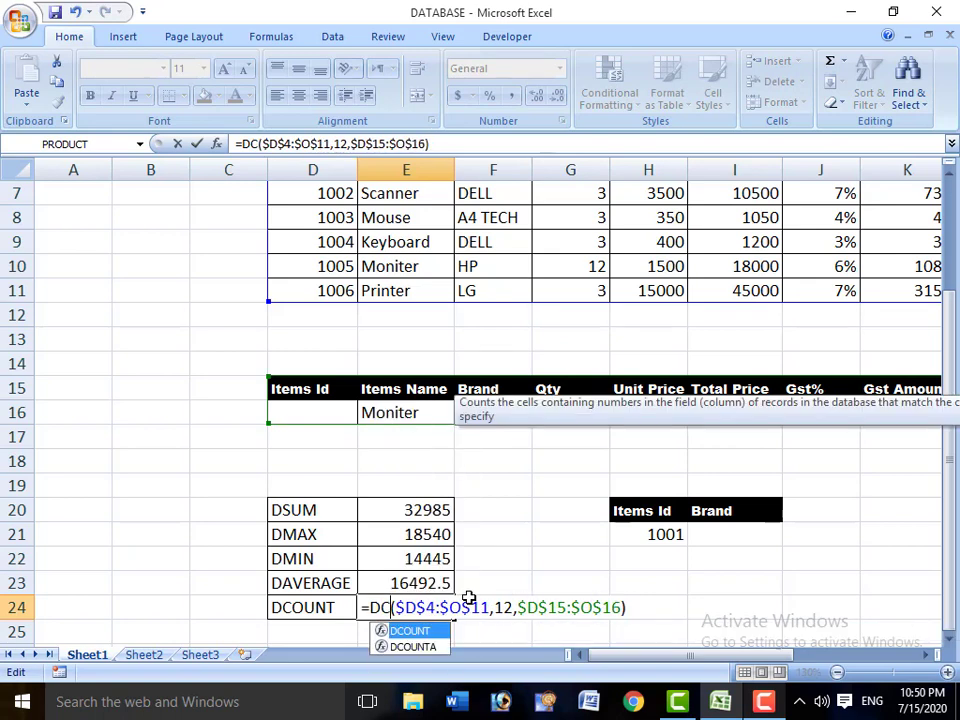
{"action": "type", "text": "OUNT"}
{"action": "key", "text": "Return"}
{"action": "key", "text": "Up"}
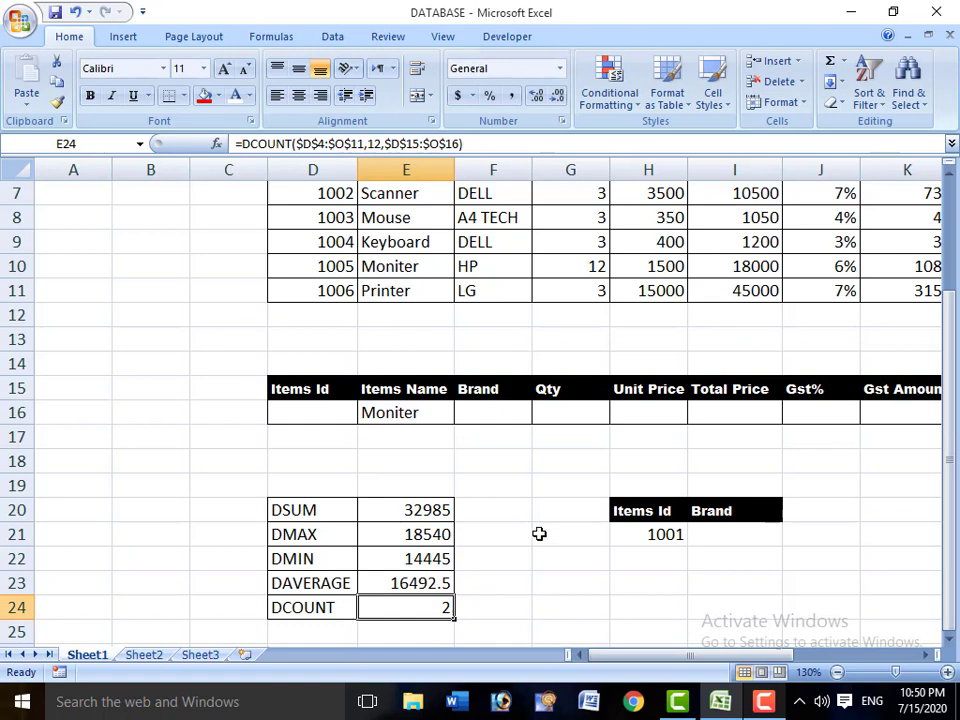
- Set the Items Name criterion in E16 to Mouse and compare the five function results with the database records
{"action": "scroll", "coordinate": [539, 534], "scroll_direction": "up", "scroll_amount": 1}
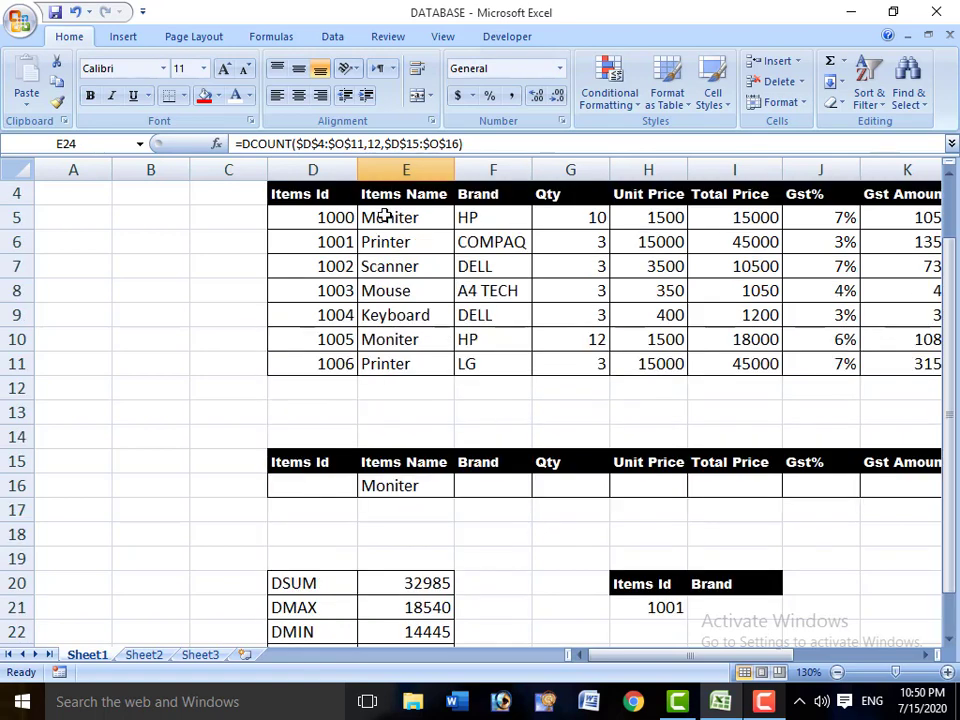
{"action": "left_click", "coordinate": [400, 488]}
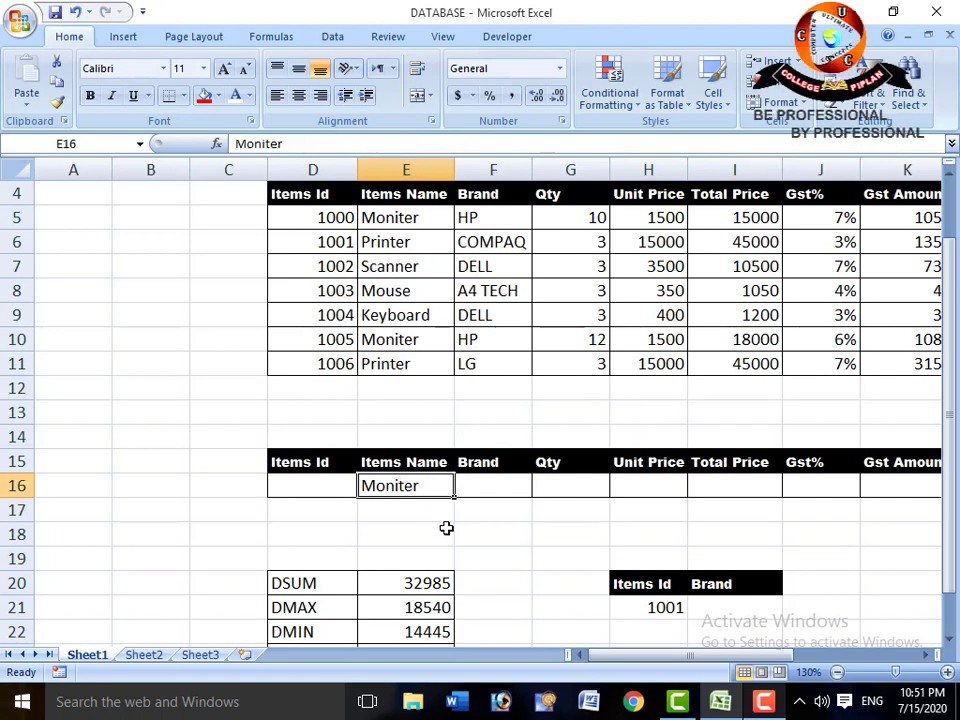
{"action": "type", "text": "Mou"}
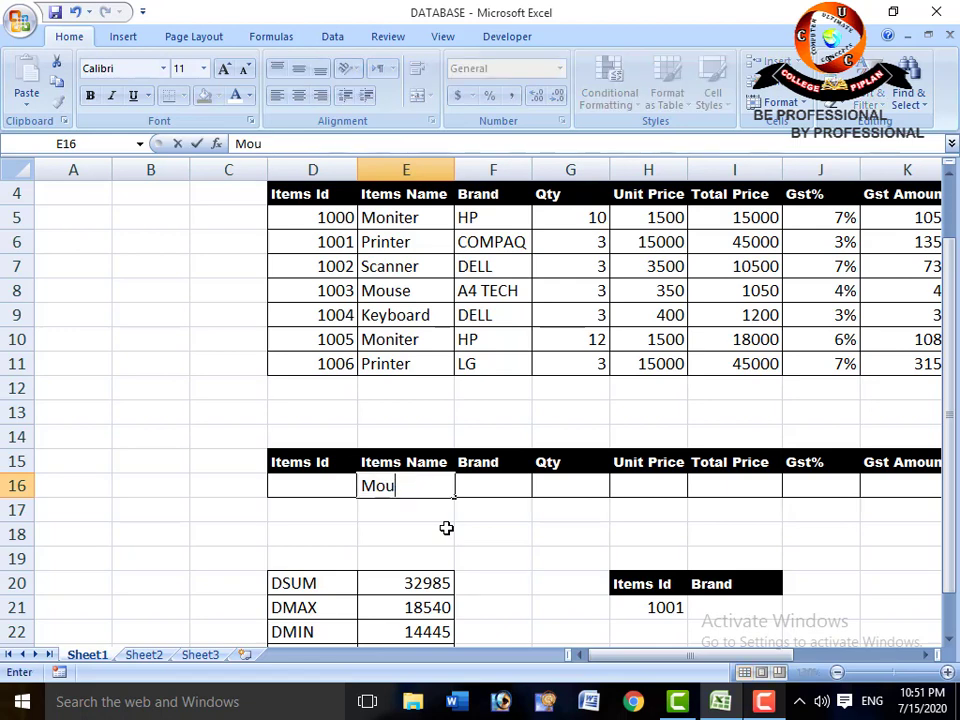
{"action": "type", "text": "se"}
{"action": "key", "text": "Return"}
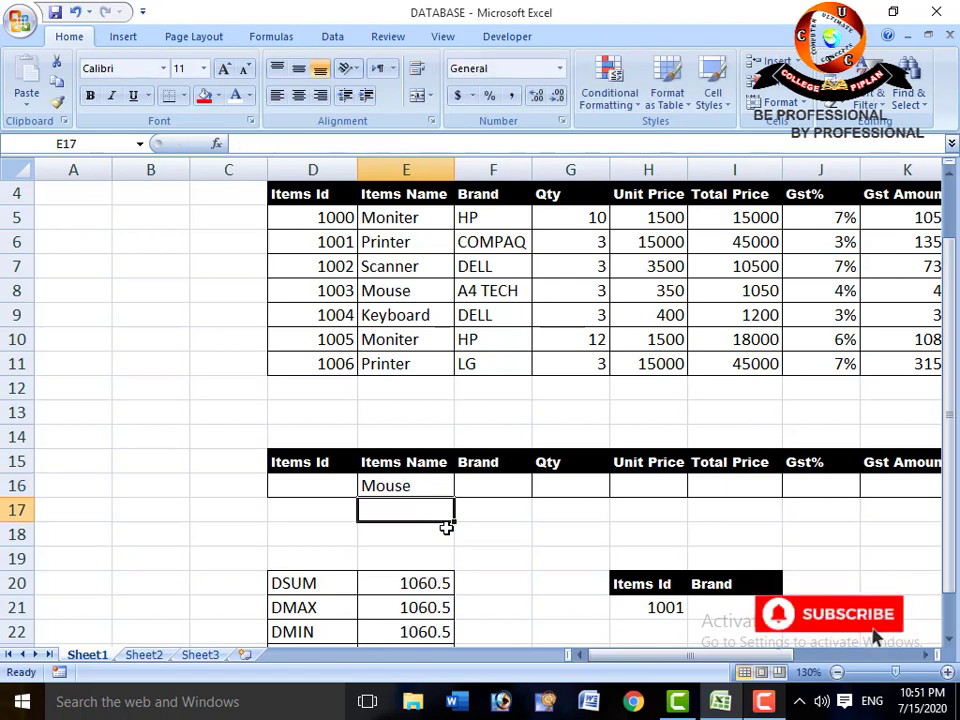
{"action": "scroll", "coordinate": [446, 527], "scroll_direction": "down", "scroll_amount": 2}
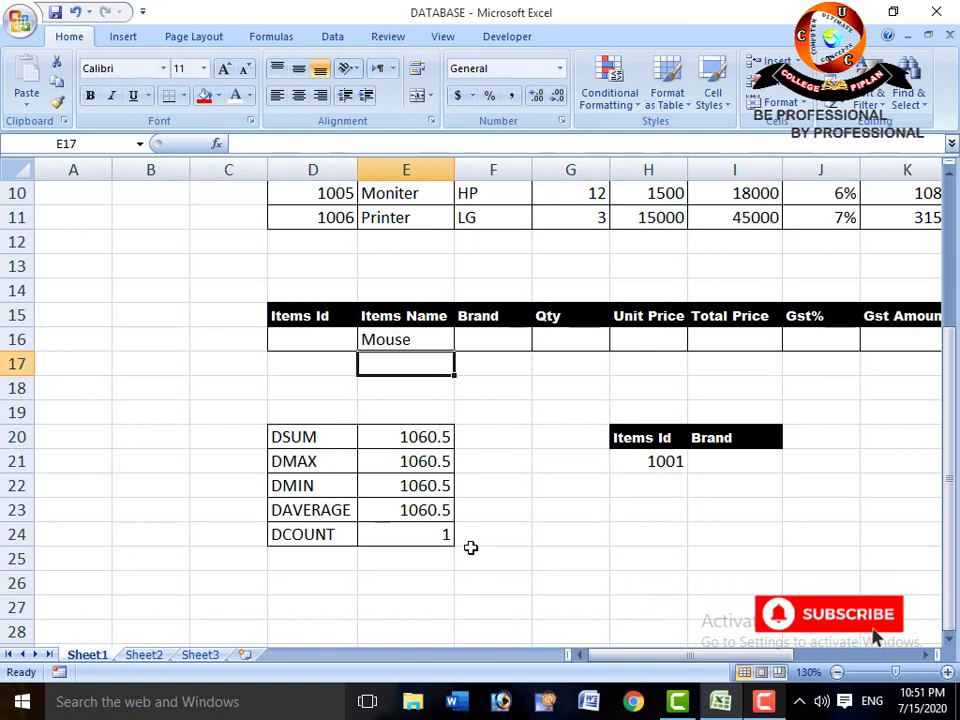
{"action": "scroll", "coordinate": [470, 547], "scroll_direction": "up", "scroll_amount": 2}
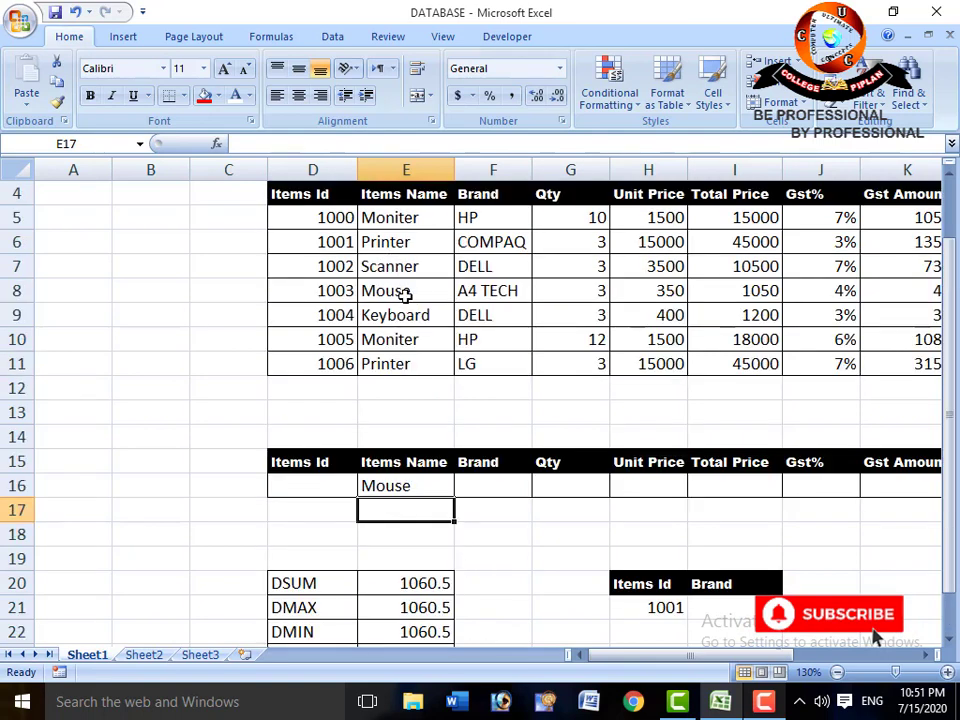
- Set the Items Name criterion in E16 to Printer
{"action": "scroll", "coordinate": [405, 294], "scroll_direction": "down", "scroll_amount": 2}
{"action": "left_click", "coordinate": [418, 336]}
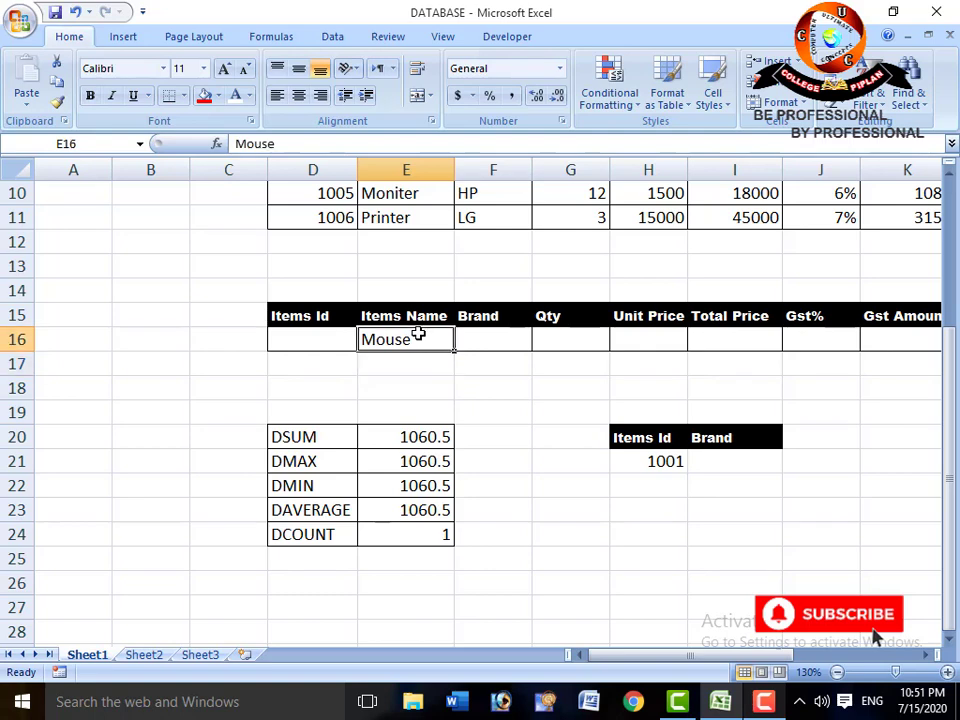
{"action": "type", "text": "Pr"}
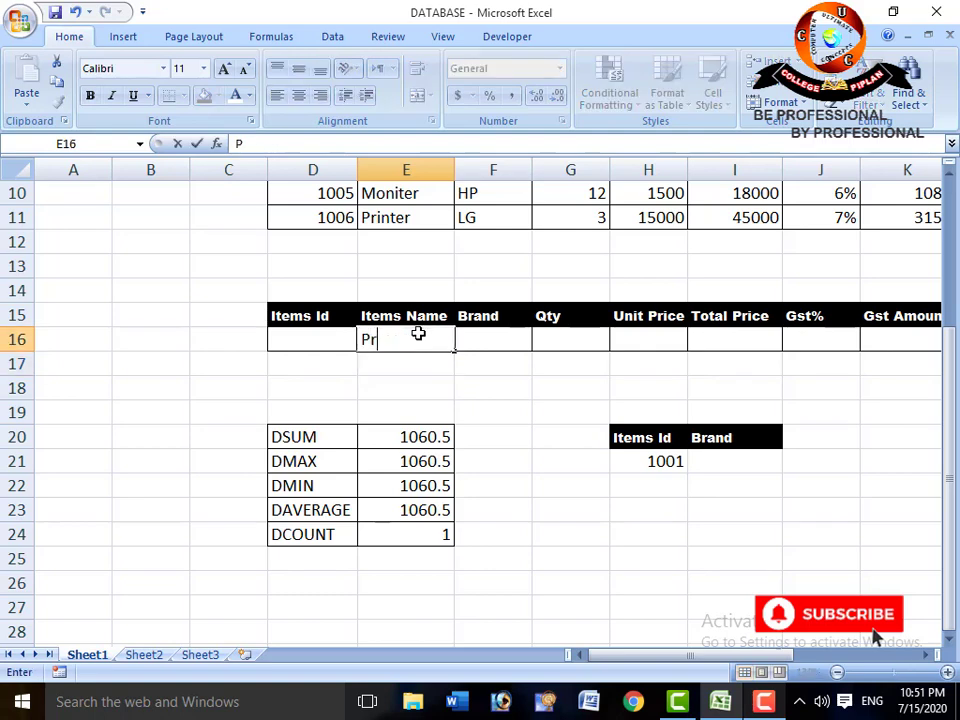
{"action": "type", "text": "inter"}
{"action": "key", "text": "Return"}
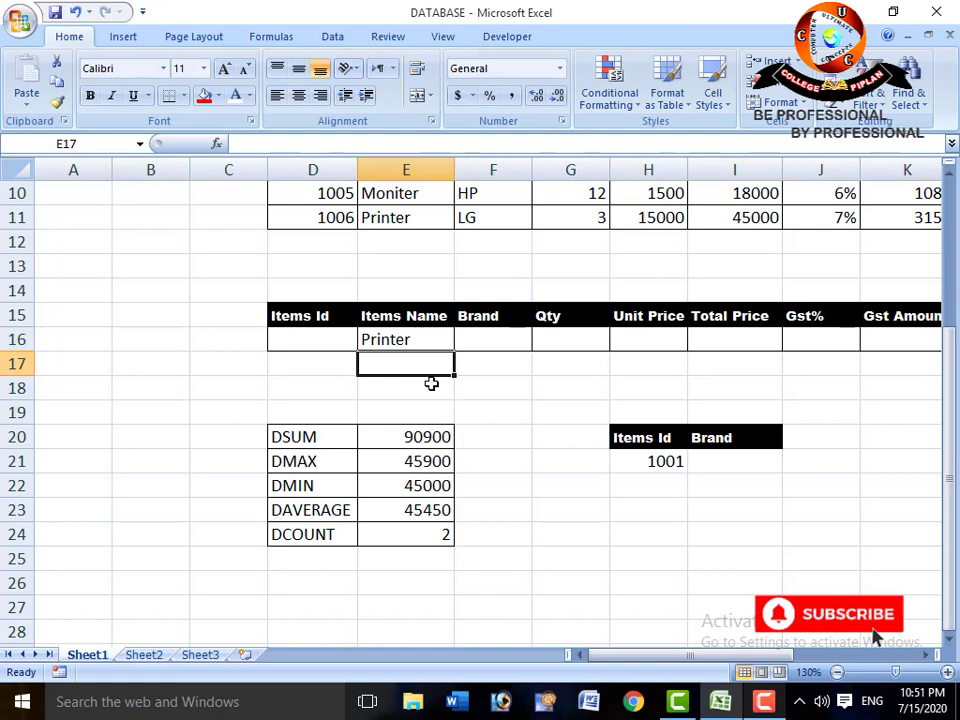
- Check the Net Amount values of the two Printer records in rows 6 and 11 against the DMAX result in E21
{"action": "scroll", "coordinate": [431, 383], "scroll_direction": "up", "scroll_amount": 2}
{"action": "left_click", "coordinate": [430, 364]}
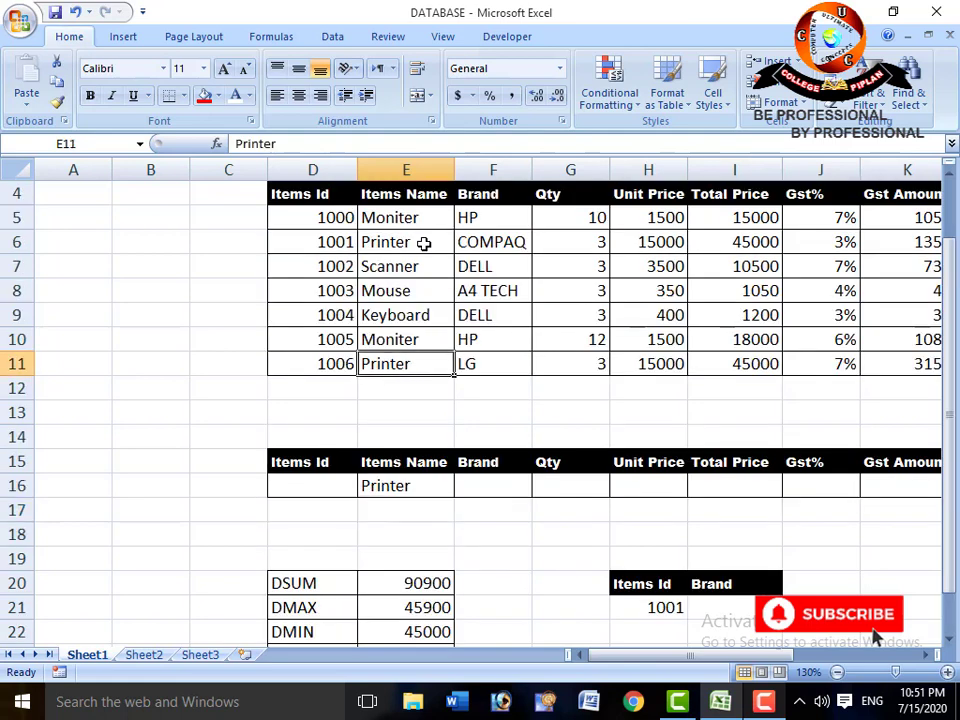
{"action": "left_click", "coordinate": [424, 243]}
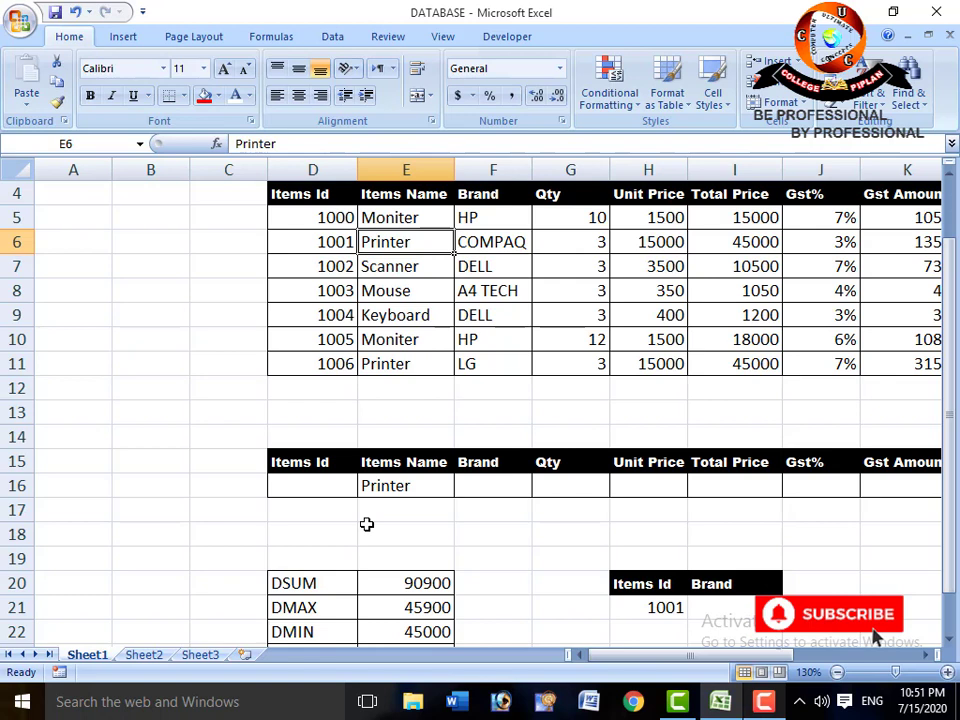
{"action": "scroll", "coordinate": [367, 524], "scroll_direction": "down", "scroll_amount": 1}
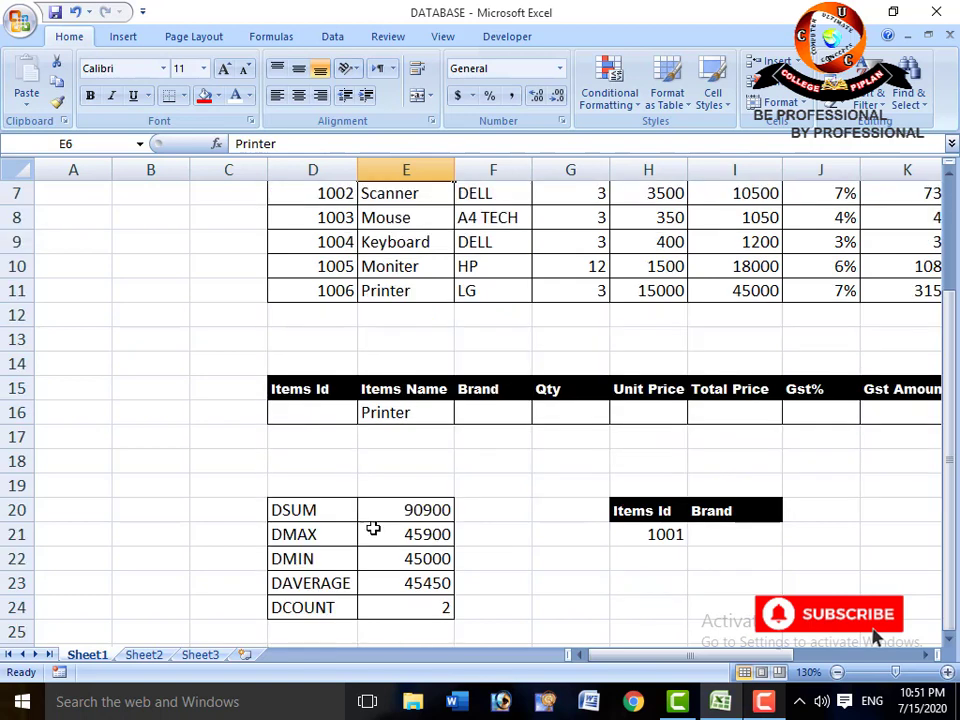
{"action": "left_click", "coordinate": [450, 540]}
{"action": "scroll", "coordinate": [568, 517], "scroll_direction": "up", "scroll_amount": 2}
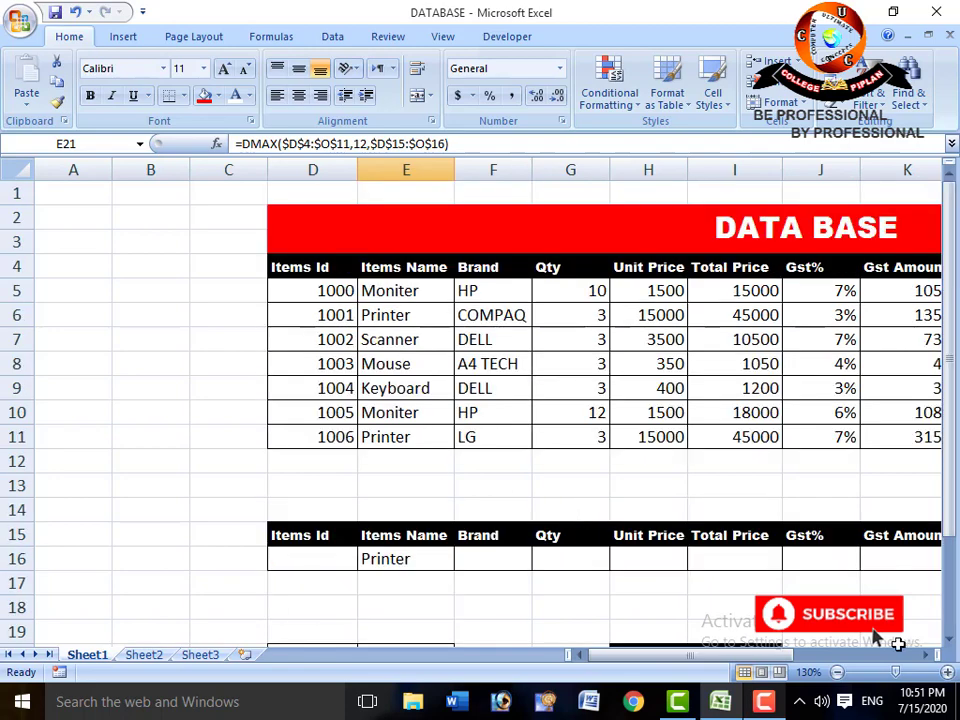
{"action": "scroll", "coordinate": [585, 460], "scroll_direction": "right", "scroll_amount": 2}
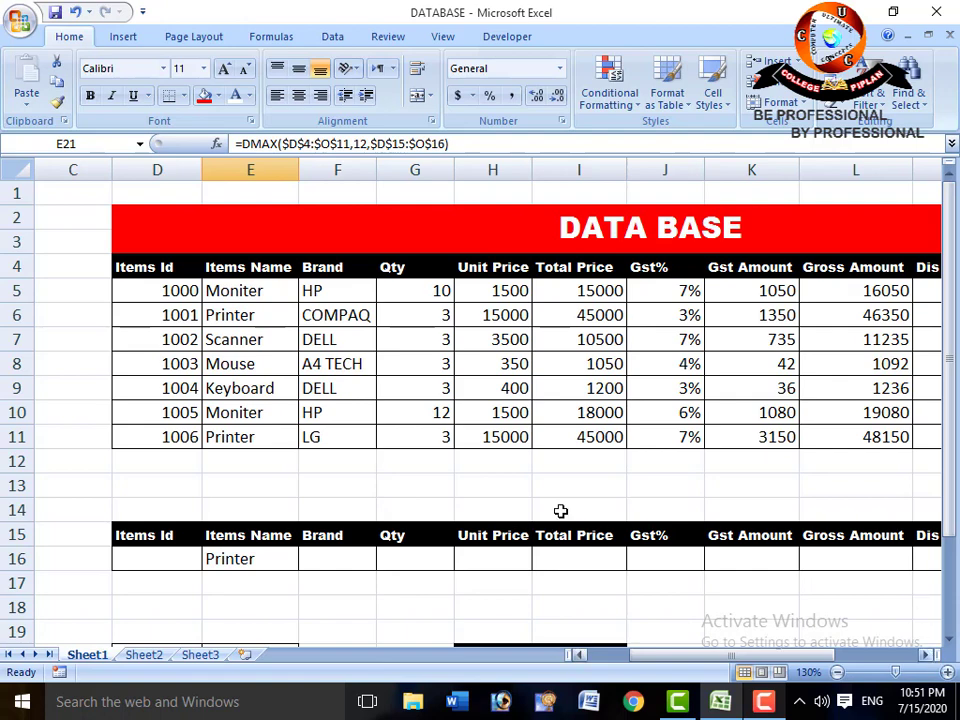
{"action": "left_click", "coordinate": [253, 449]}
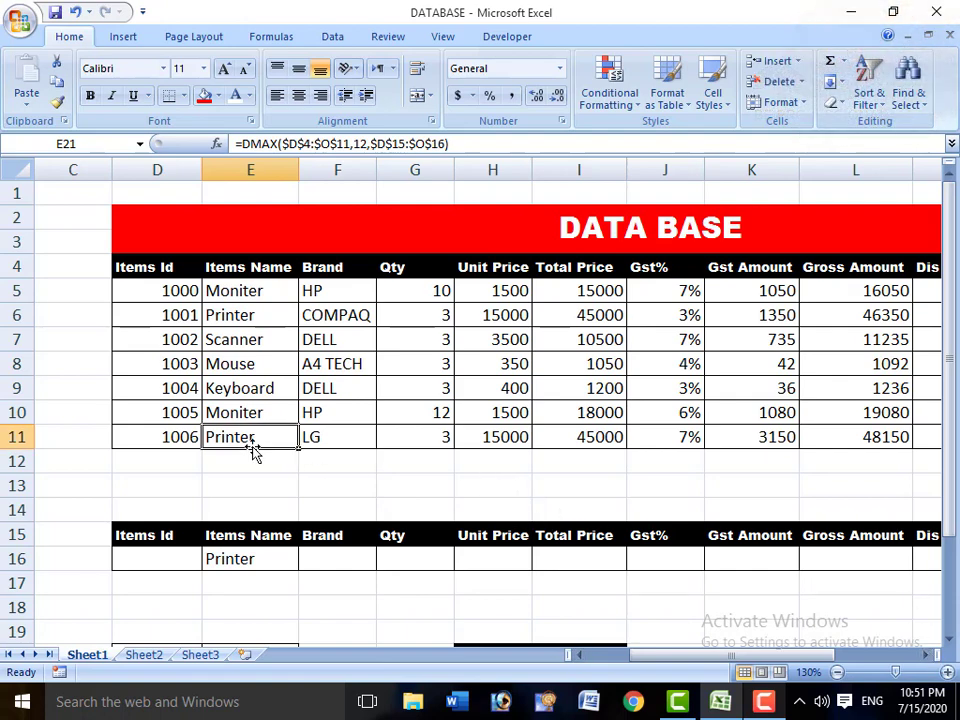
{"action": "left_click", "coordinate": [245, 318]}
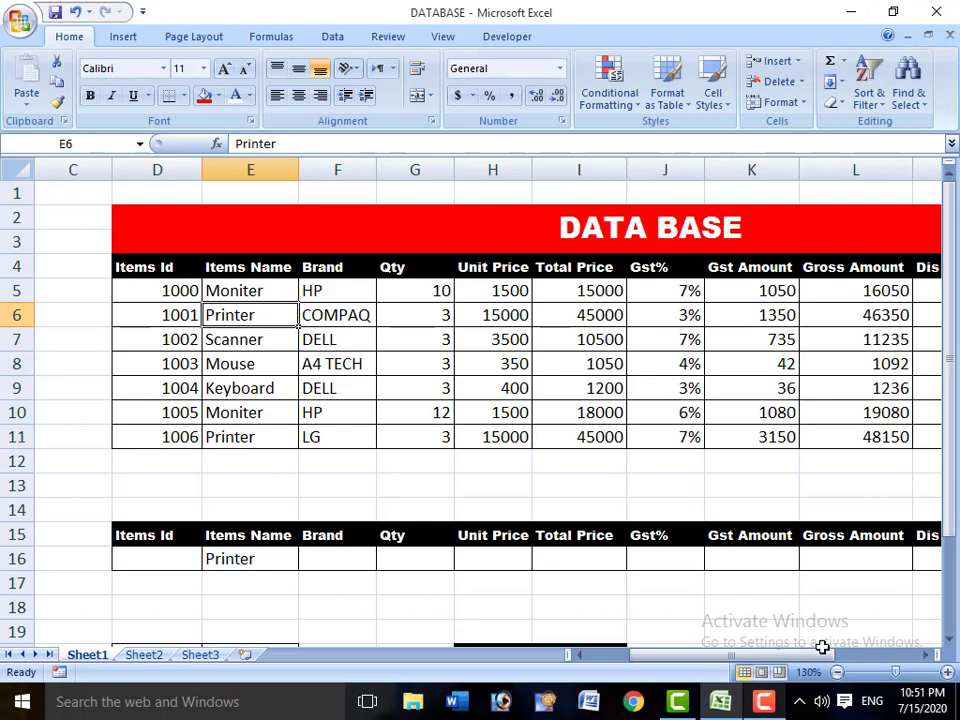
{"action": "left_click", "coordinate": [925, 655]}
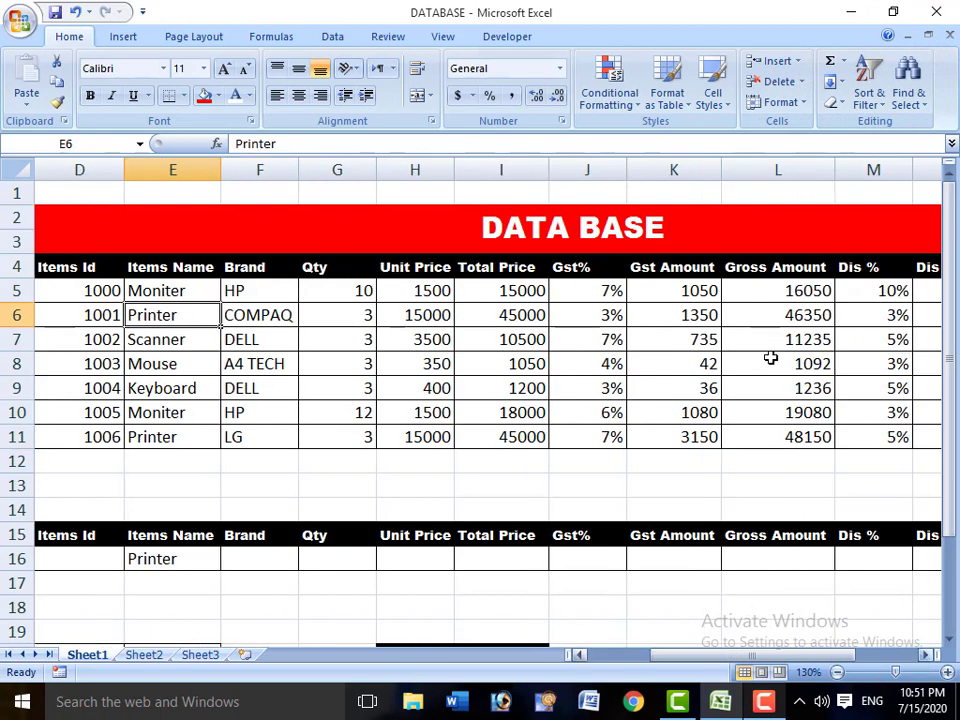
{"action": "scroll", "coordinate": [770, 358], "scroll_direction": "right", "scroll_amount": 3}
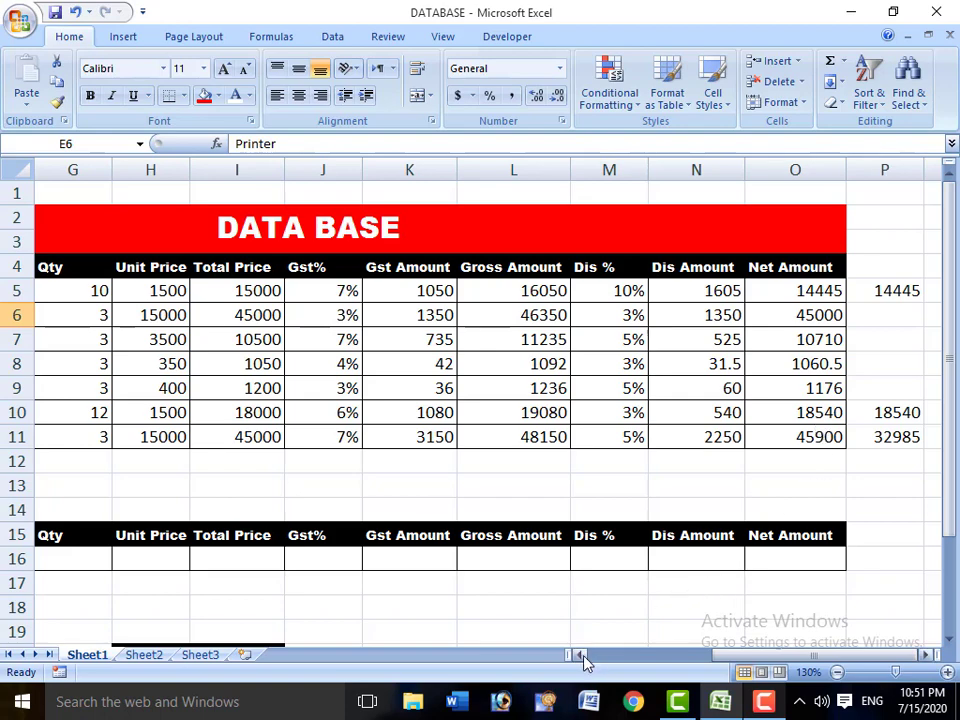
{"action": "scroll", "coordinate": [587, 662], "scroll_direction": "left", "scroll_amount": 5}
{"action": "scroll", "coordinate": [326, 534], "scroll_direction": "down", "scroll_amount": 2}
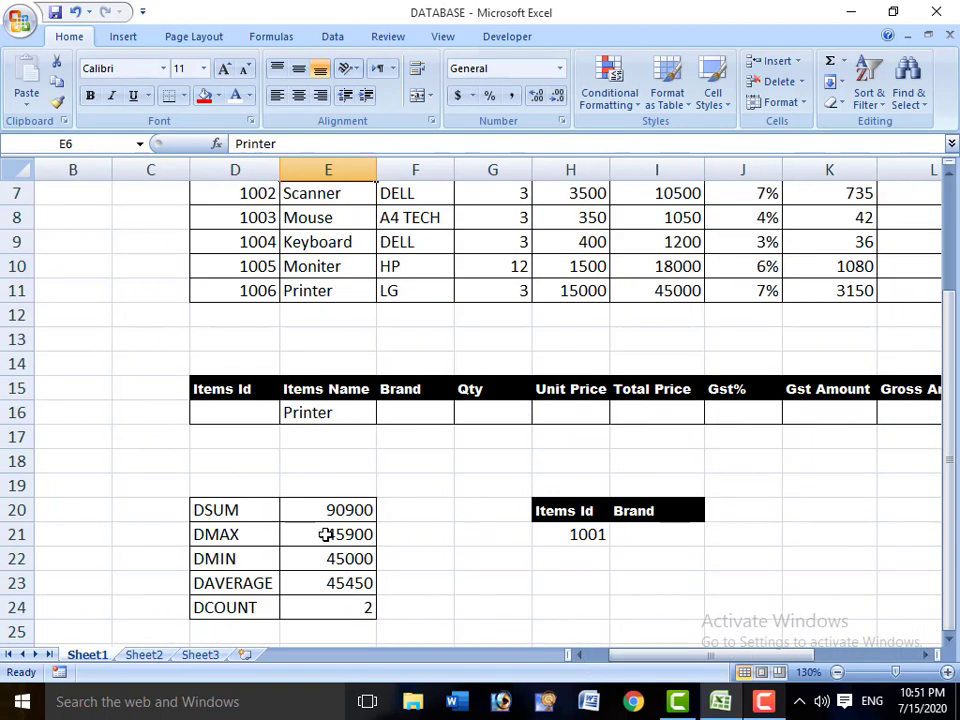
- Review the DMAX and DMIN results, compare the average of E21:E22 with DAVERAGE, and inspect DCOUNT for the Printer criterion
{"action": "left_click", "coordinate": [326, 534]}
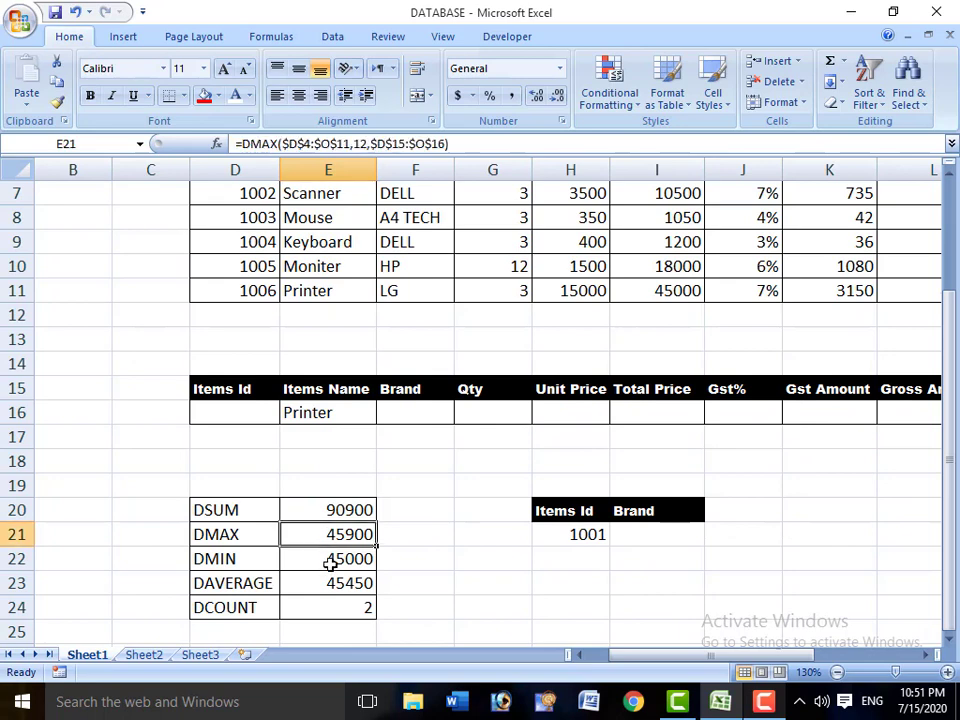
{"action": "left_click", "coordinate": [330, 562]}
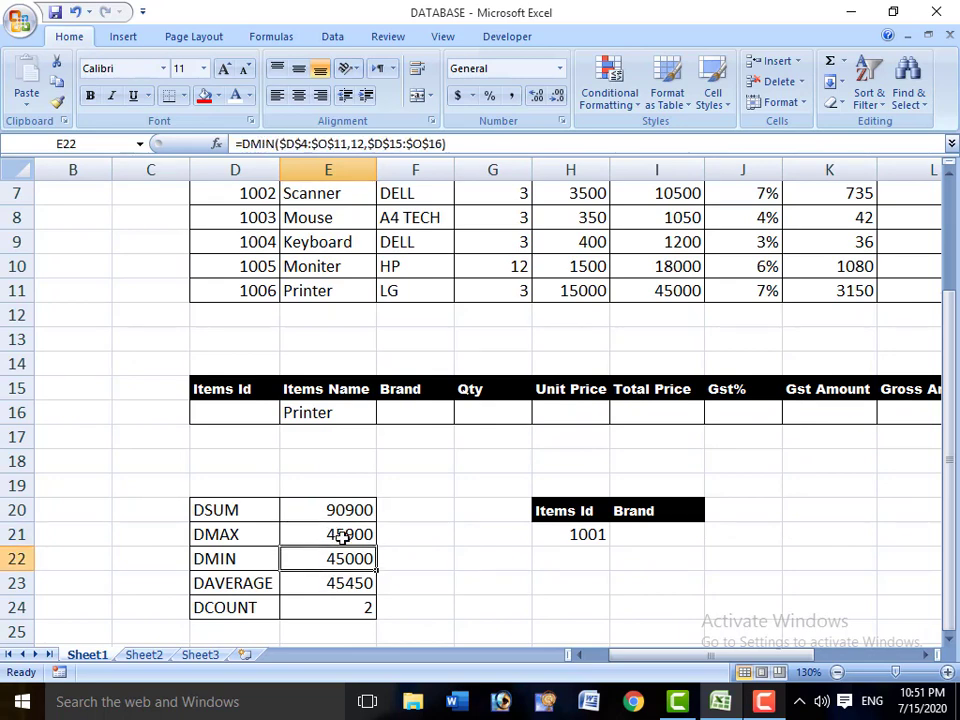
{"action": "left_click_drag", "start_coordinate": [342, 537], "coordinate": [342, 547]}
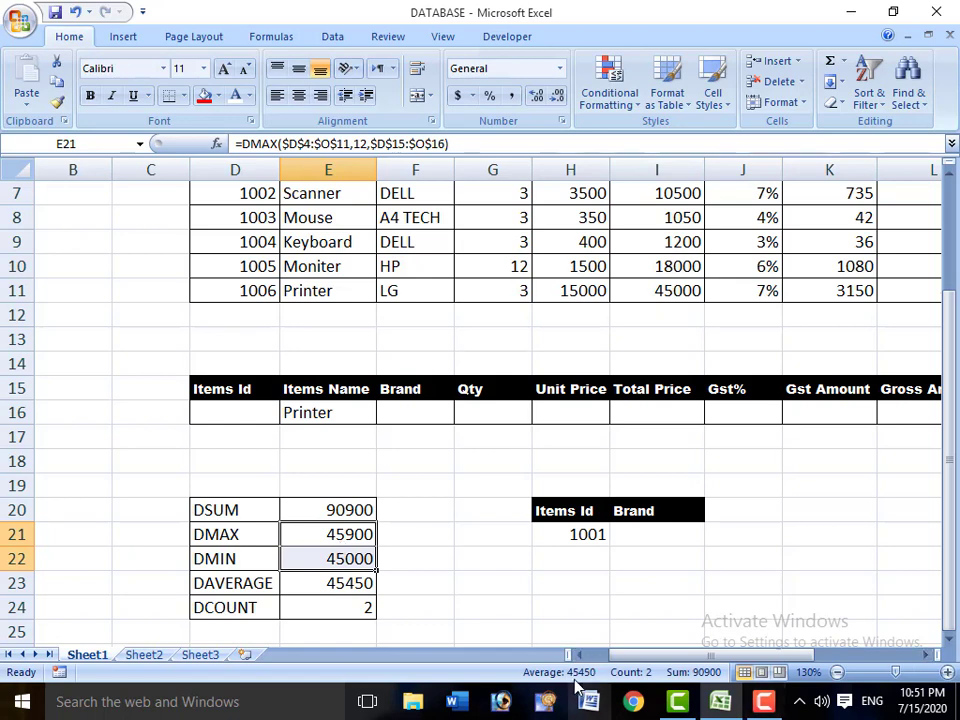
{"action": "left_click", "coordinate": [344, 585]}
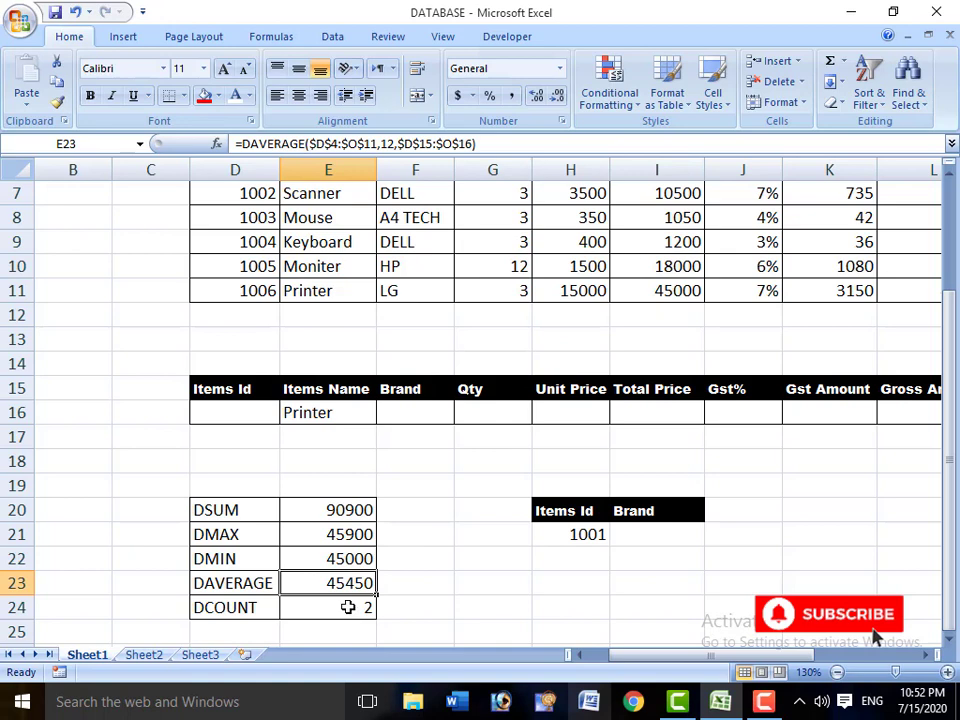
{"action": "left_click", "coordinate": [347, 607]}
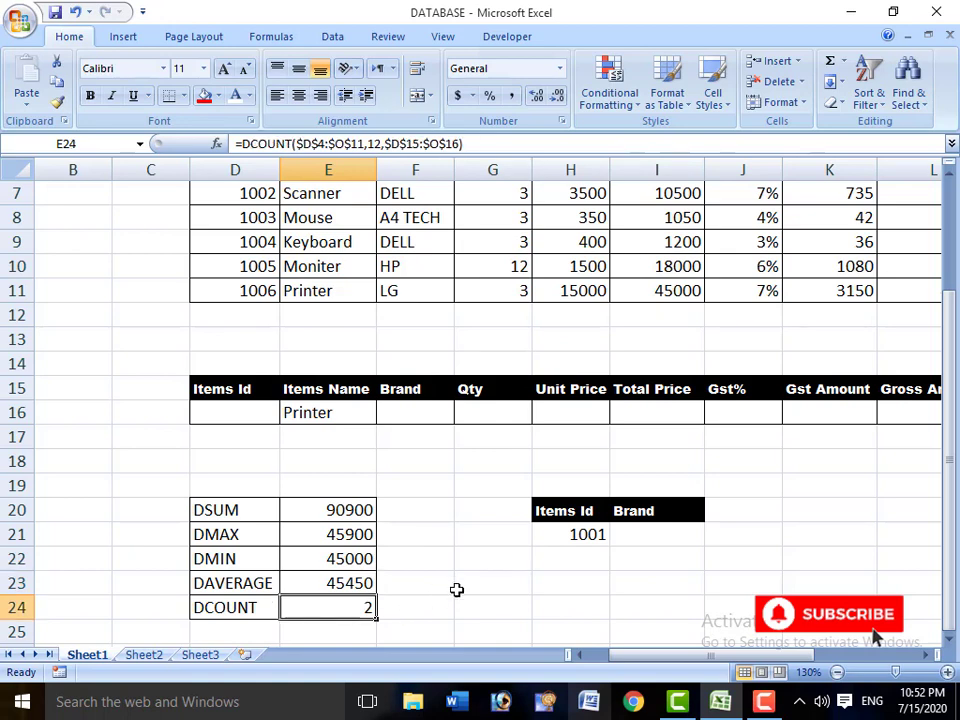
- Compare the criteria table in rows 15:16 with the Items Id and Brand table in H20:I21, then review the formulas in E21:E24
{"action": "left_click_drag", "start_coordinate": [208, 388], "coordinate": [620, 410]}
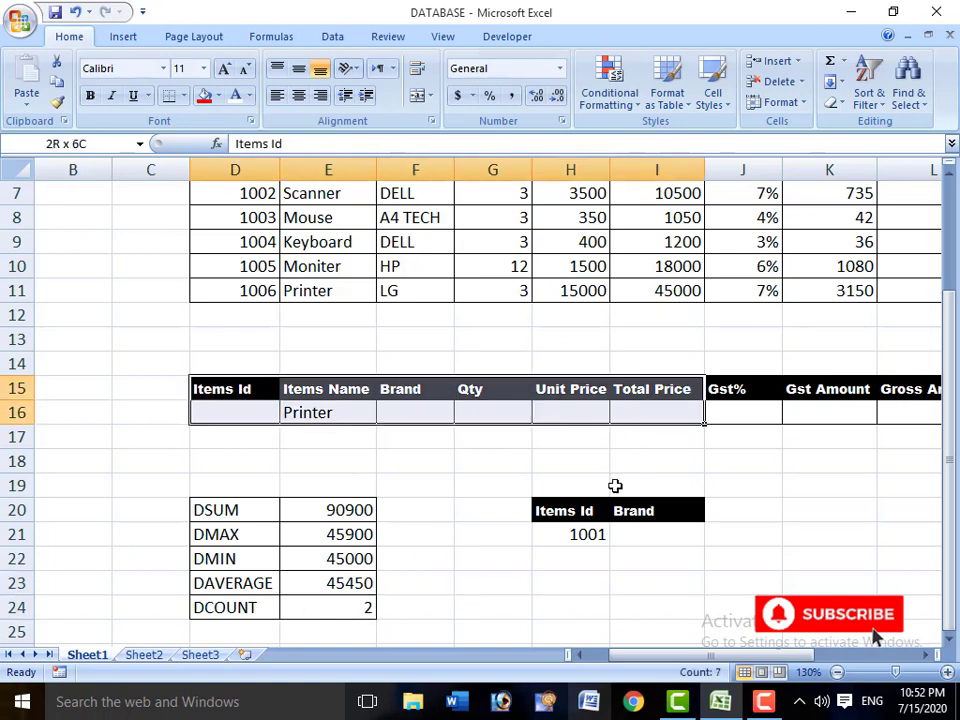
{"action": "left_click", "coordinate": [615, 489]}
{"action": "left_click_drag", "start_coordinate": [553, 510], "coordinate": [623, 521]}
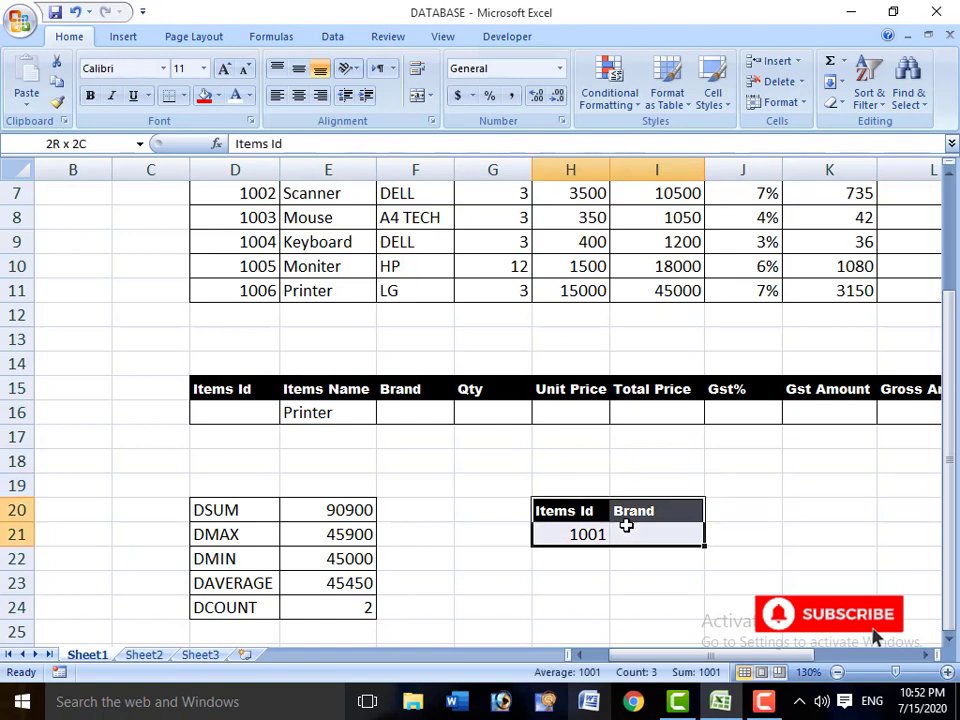
{"action": "left_click", "coordinate": [567, 537]}
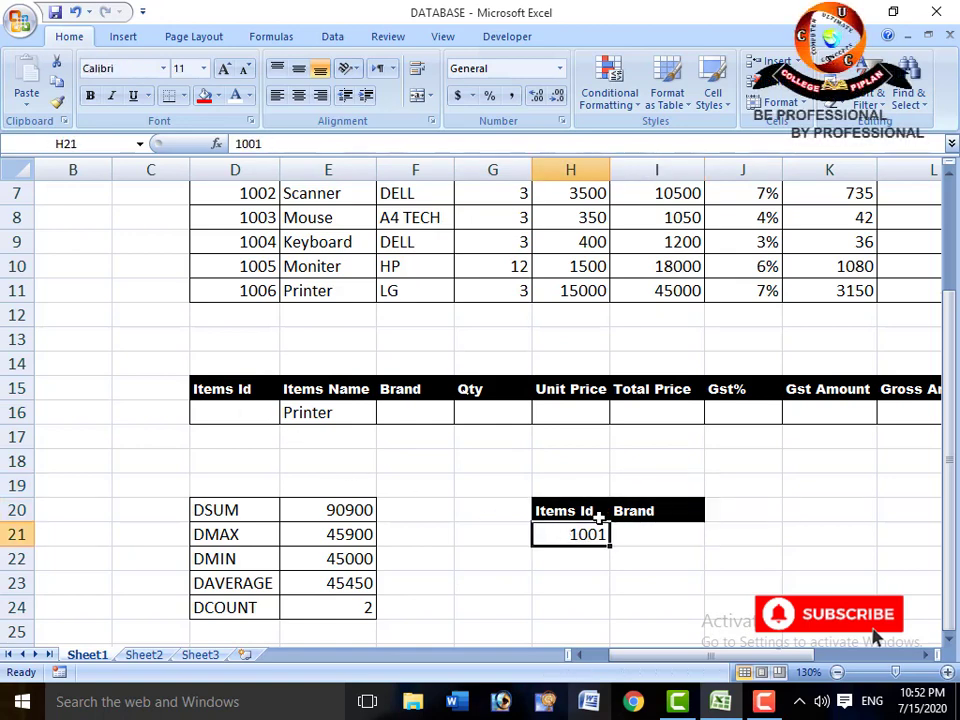
{"action": "left_click", "coordinate": [334, 535]}
{"action": "left_click", "coordinate": [336, 552]}
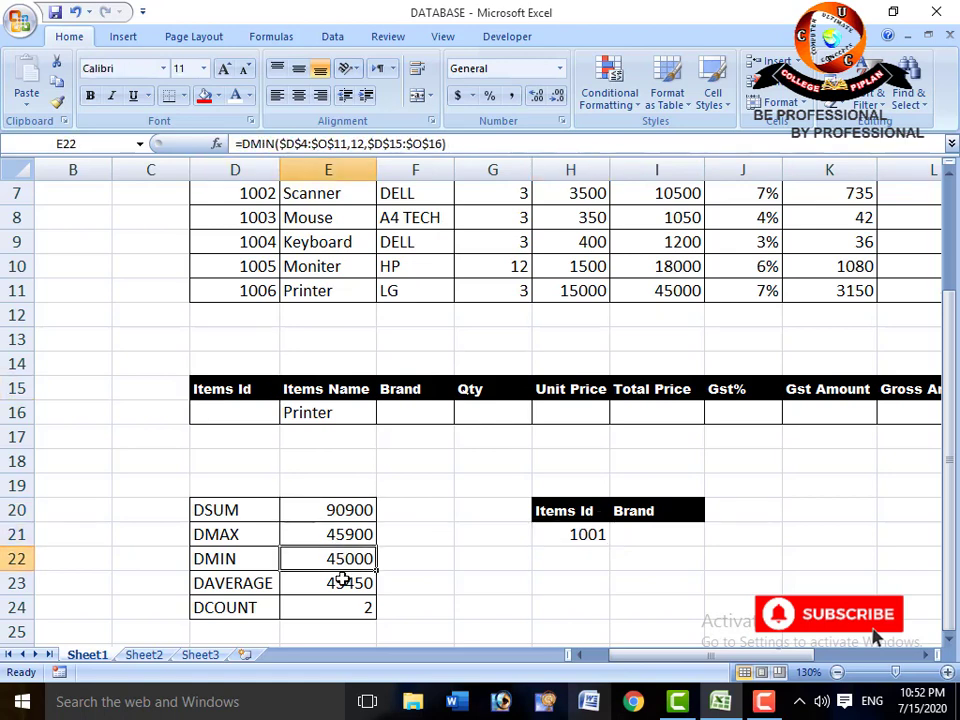
{"action": "left_click", "coordinate": [342, 580]}
{"action": "left_click", "coordinate": [346, 604]}
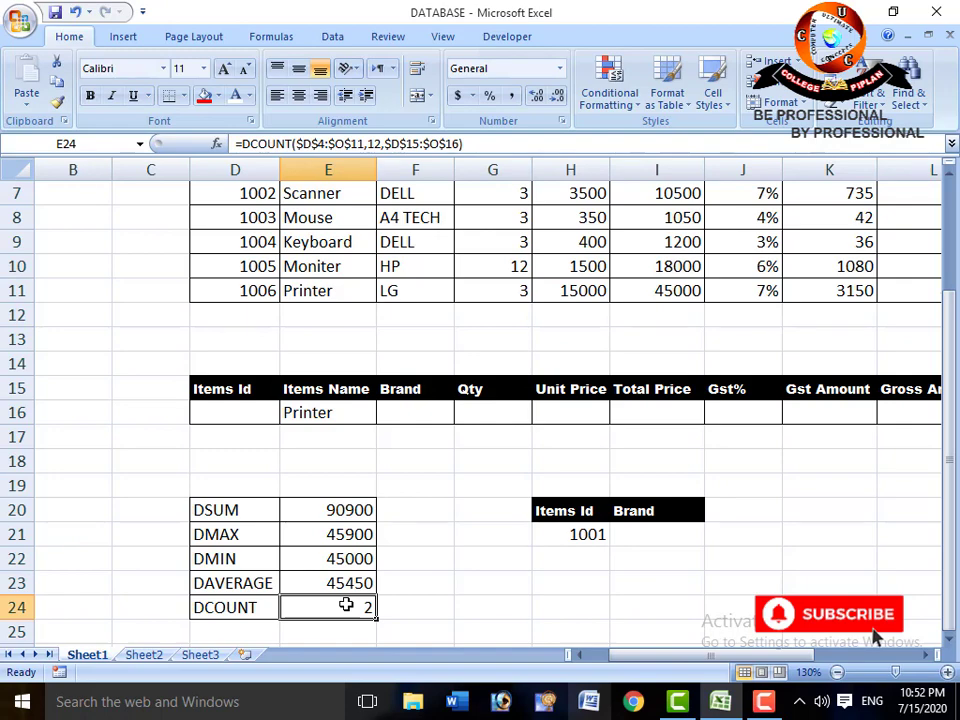
- Zoom the sheet out to 90% to view the whole database and review the function labels in D20:D24
{"action": "scroll", "coordinate": [478, 553], "scroll_direction": "up", "scroll_amount": 2}
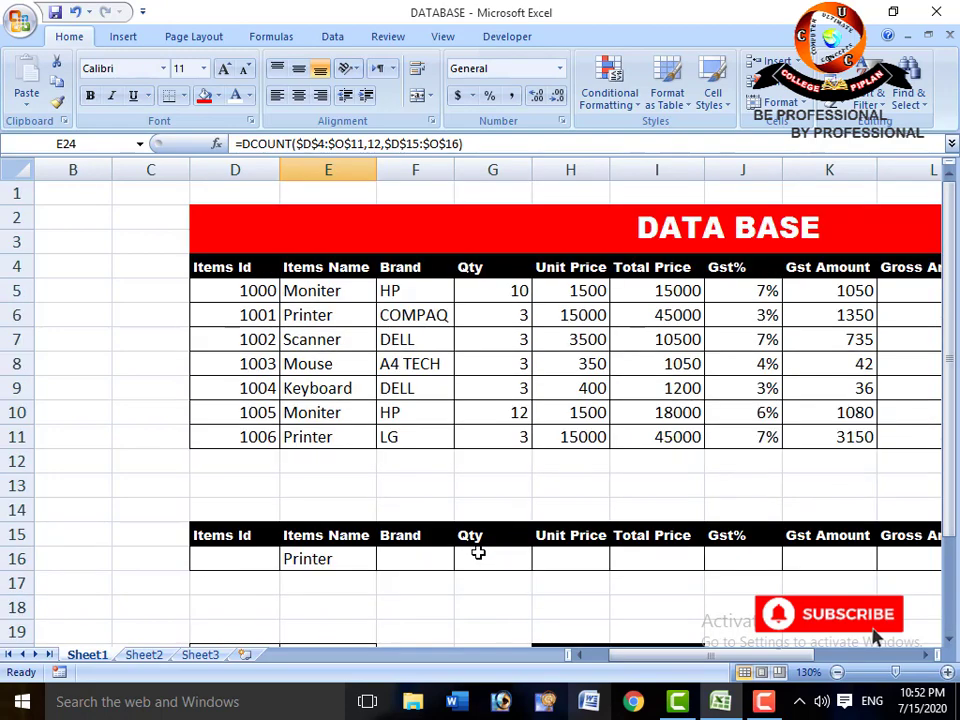
{"action": "left_click", "coordinate": [838, 672]}
{"action": "left_click", "coordinate": [838, 672]}
{"action": "left_click", "coordinate": [838, 672]}
{"action": "left_click", "coordinate": [838, 672]}
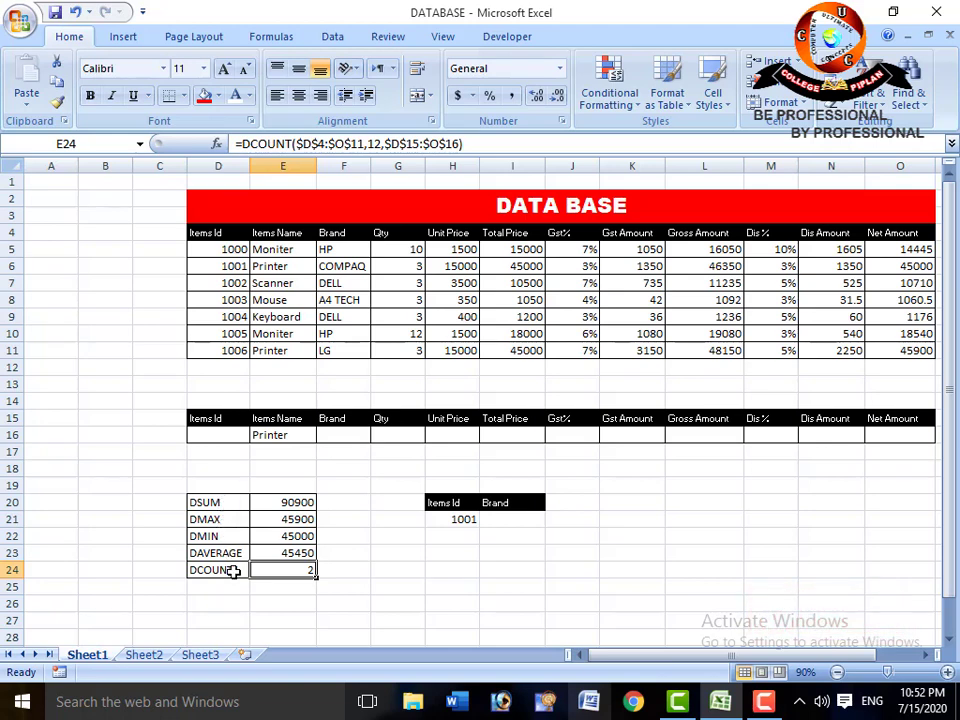
{"action": "left_click_drag", "start_coordinate": [219, 503], "coordinate": [221, 560]}
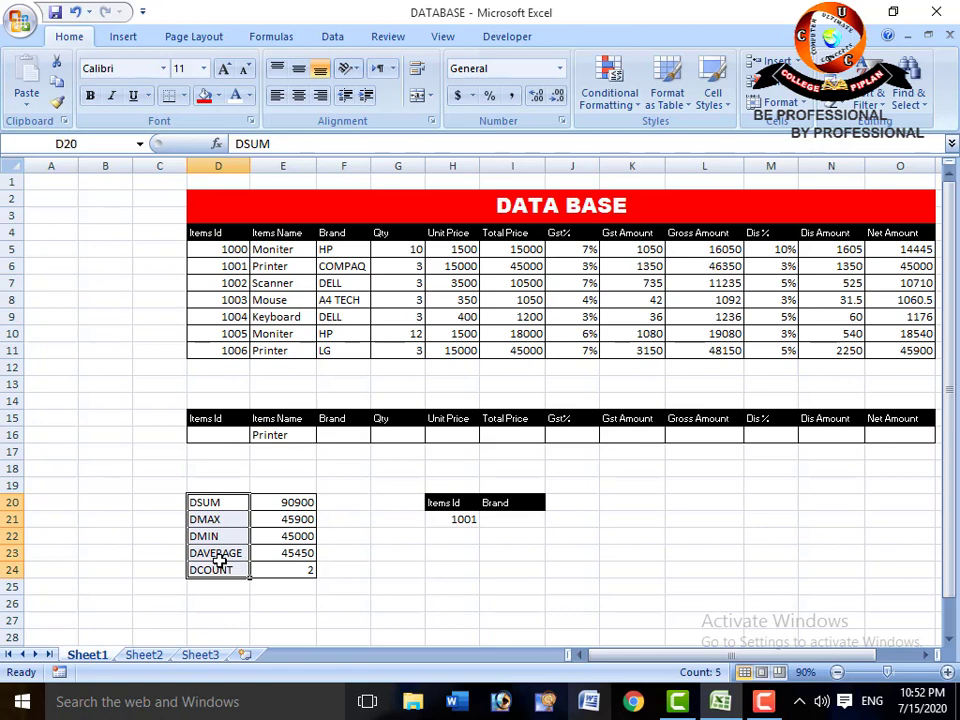
{"action": "left_click", "coordinate": [353, 542]}
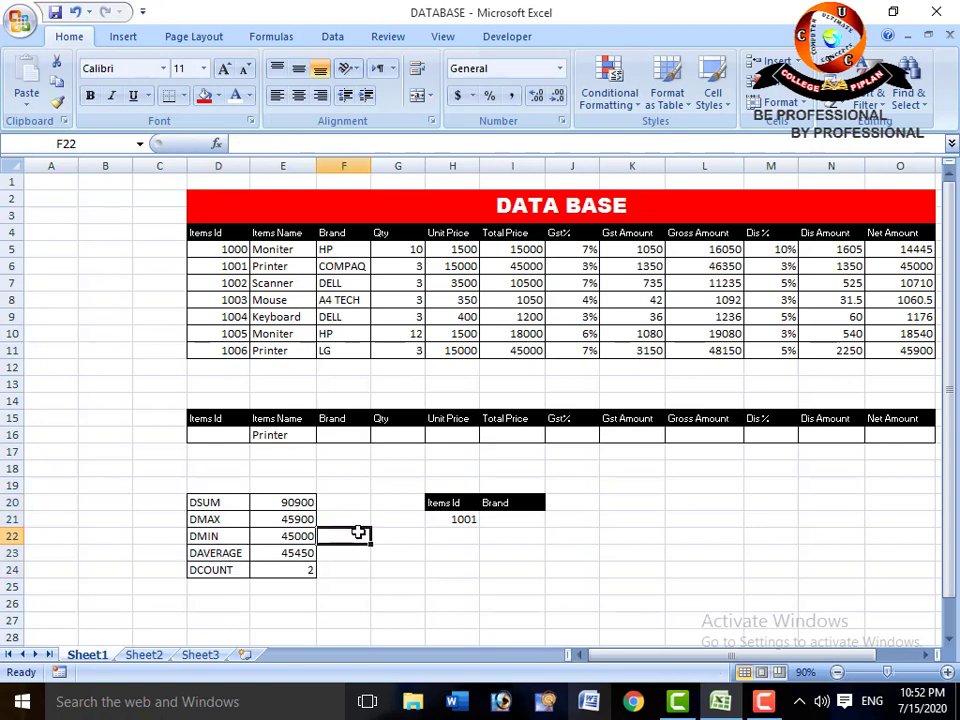